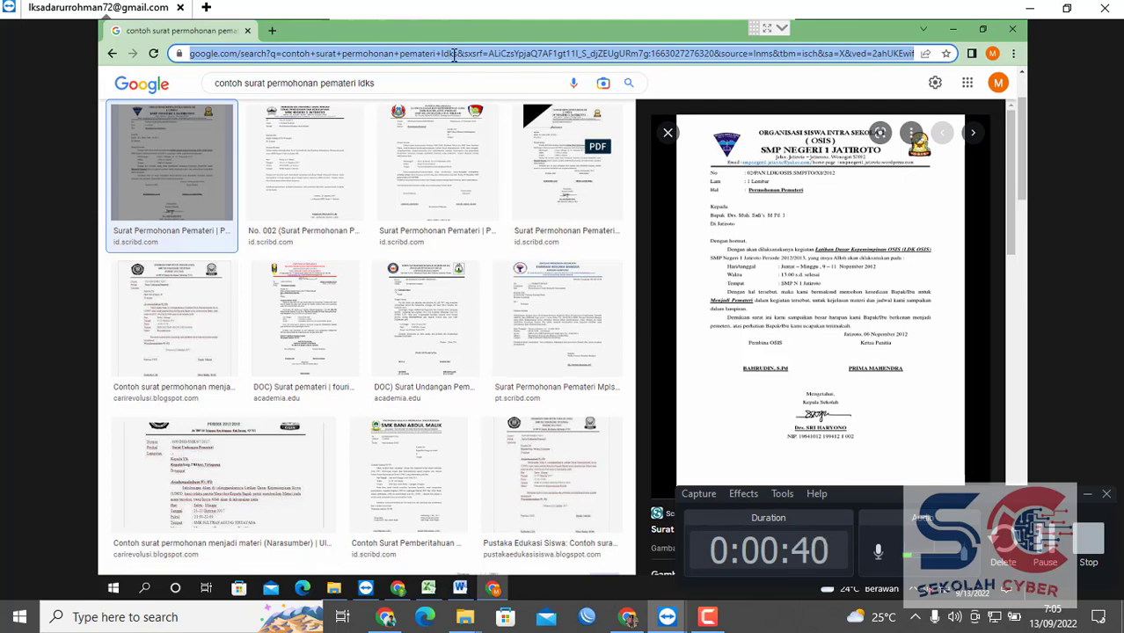
Go to the school e-learning site at 192.168.100.100/elearning.
type("192.168.100.100")
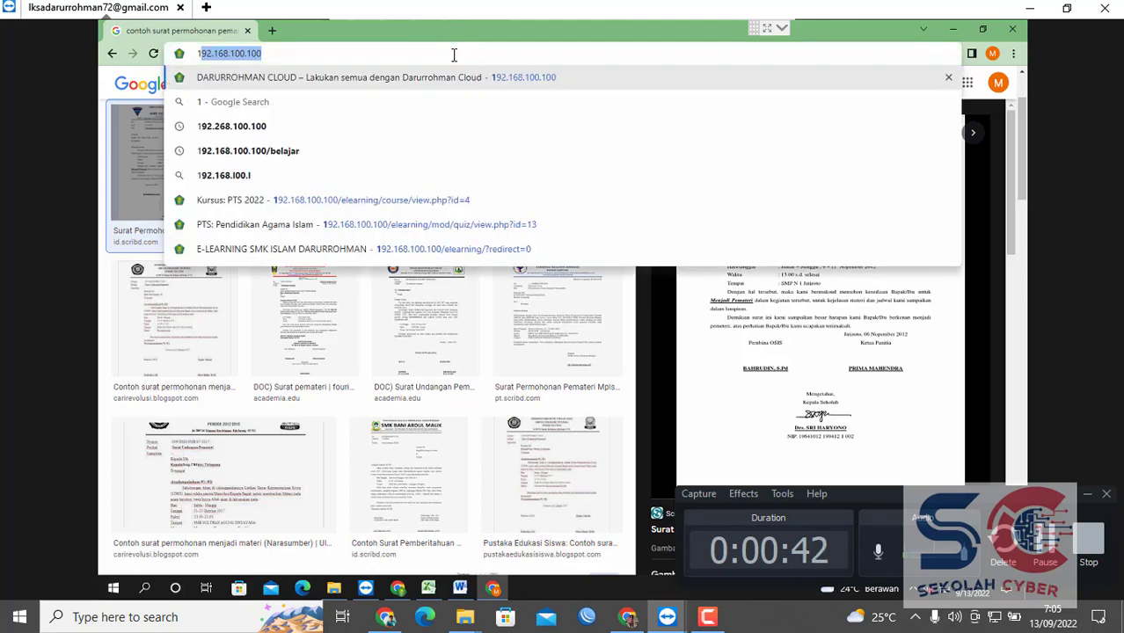
key("End")
type("/")
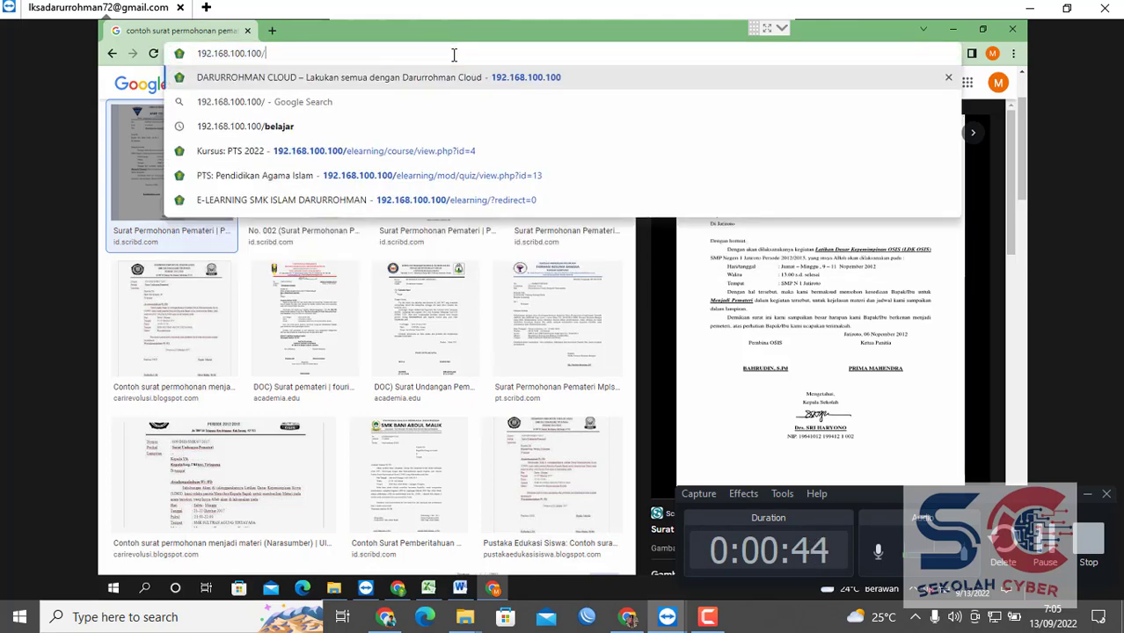
type("ele")
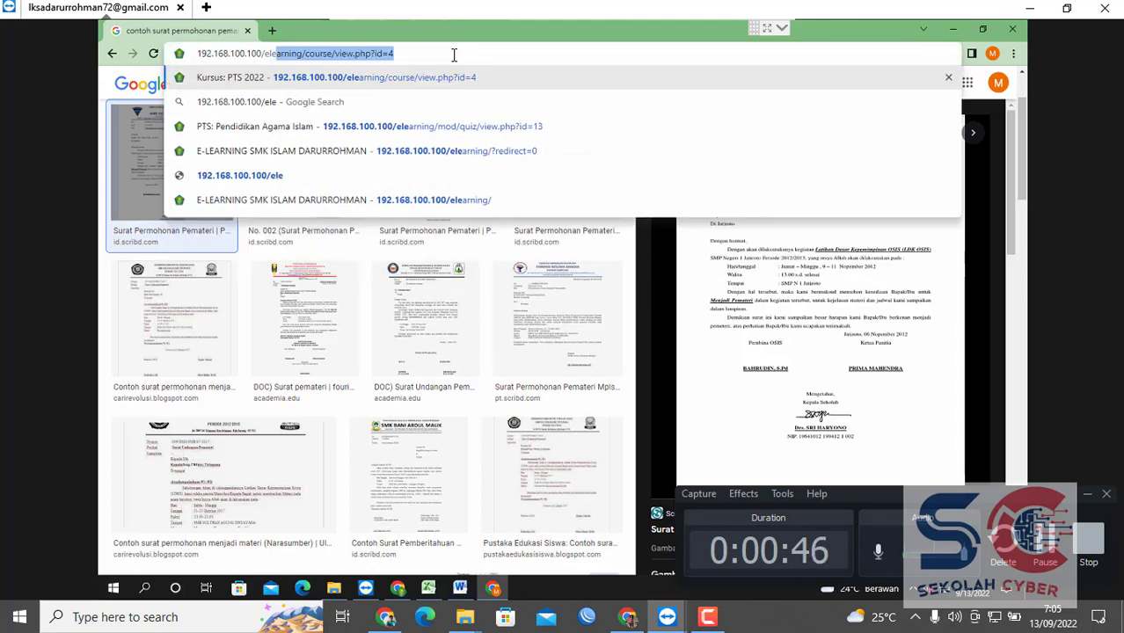
key("End")
key("BackSpace")
key("BackSpace")
key("BackSpace")
key("BackSpace")
key("BackSpace")
key("BackSpace")
key("BackSpace")
key("BackSpace")
key("BackSpace")
key("BackSpace")
key("BackSpace")
key("BackSpace")
key("BackSpace")
key("BackSpace")
key("BackSpace")
key("BackSpace")
key("BackSpace")
key("BackSpace")
key("BackSpace")
key("BackSpace")
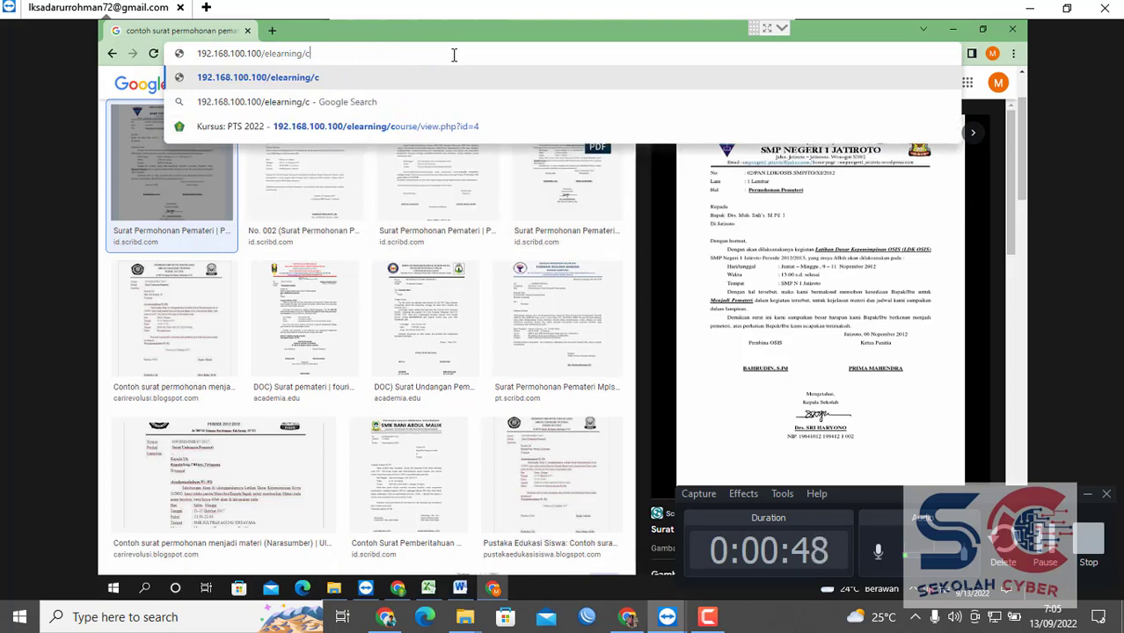
key("Return")
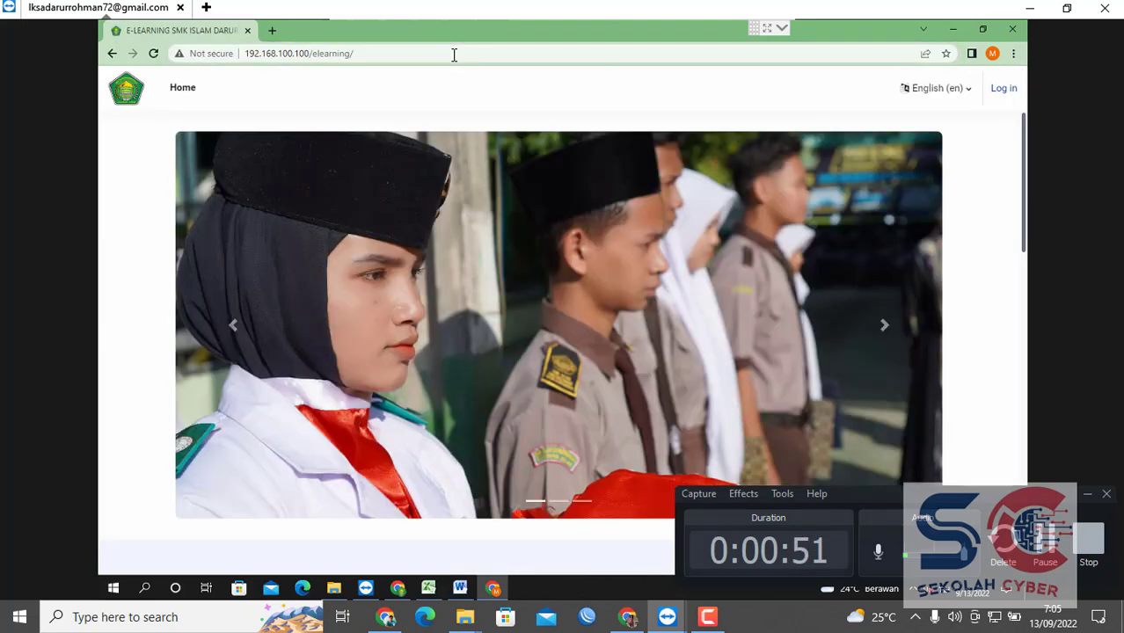
Open the e-learning login page and clear the prefilled username.
left_click(1004, 89)
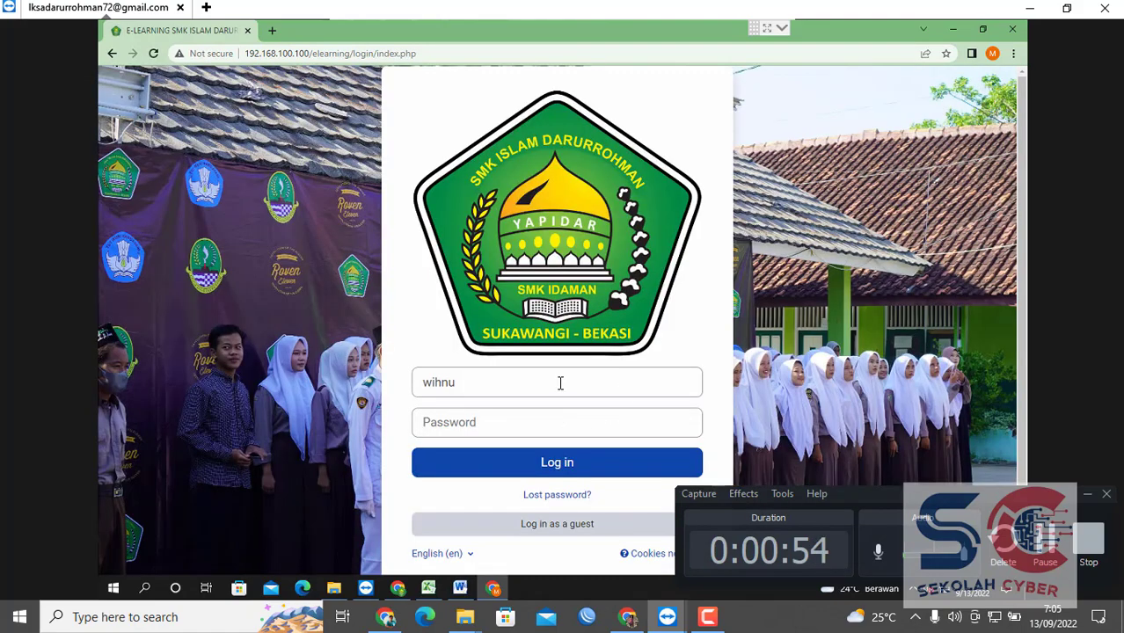
left_click(561, 384)
key("ctrl+a")
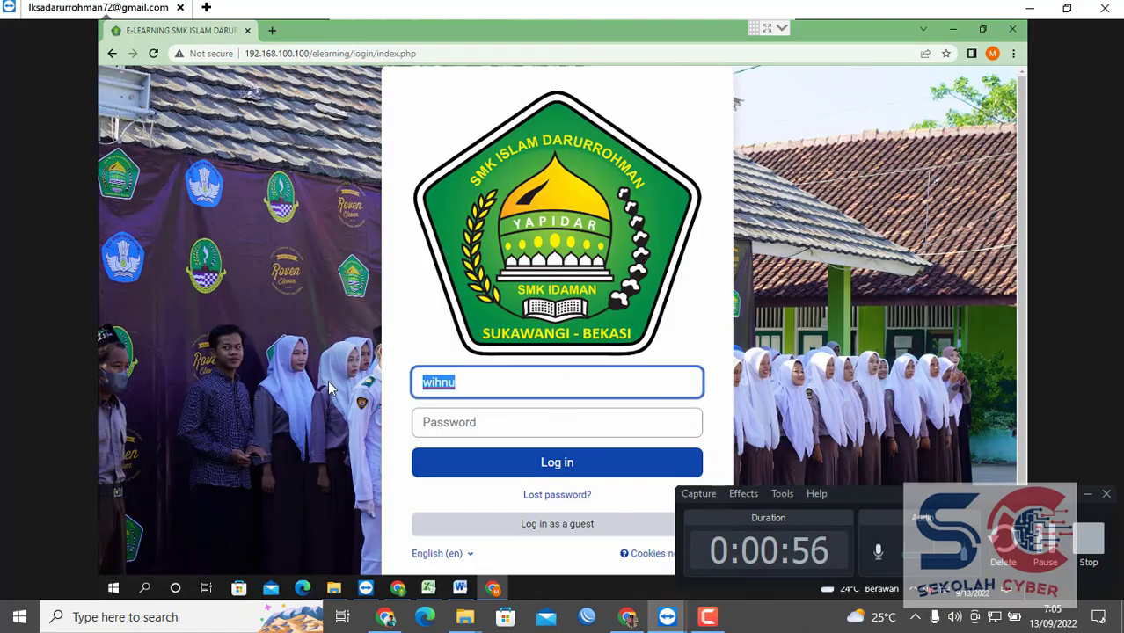
key("BackSpace")
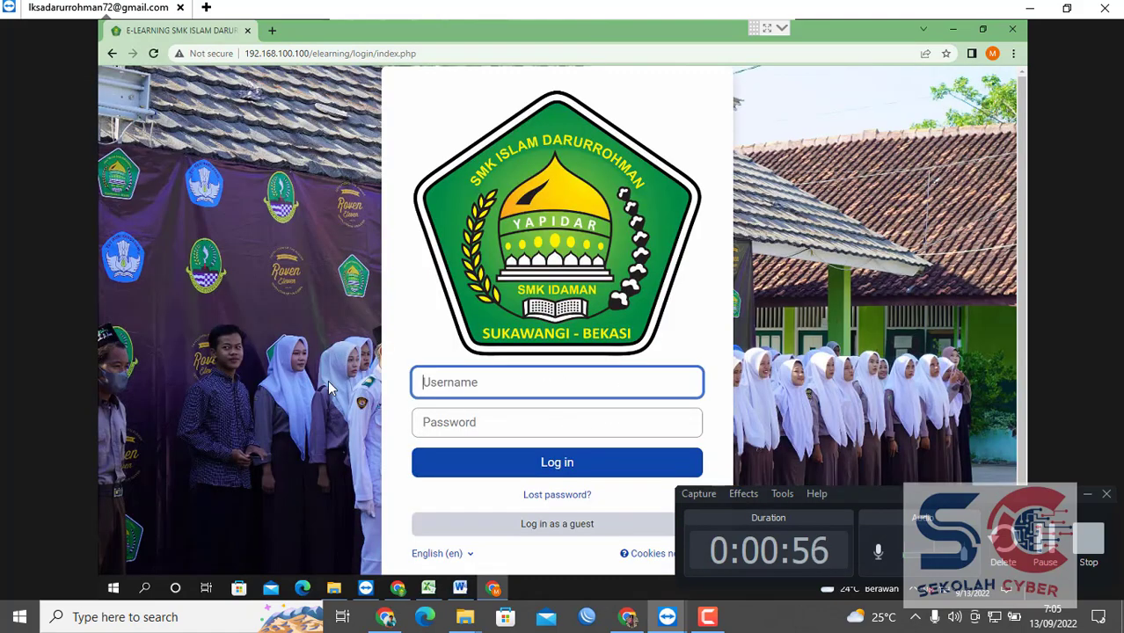
Sign back in after the session timeout using the saved server account.
left_click(964, 39)
left_click(398, 588)
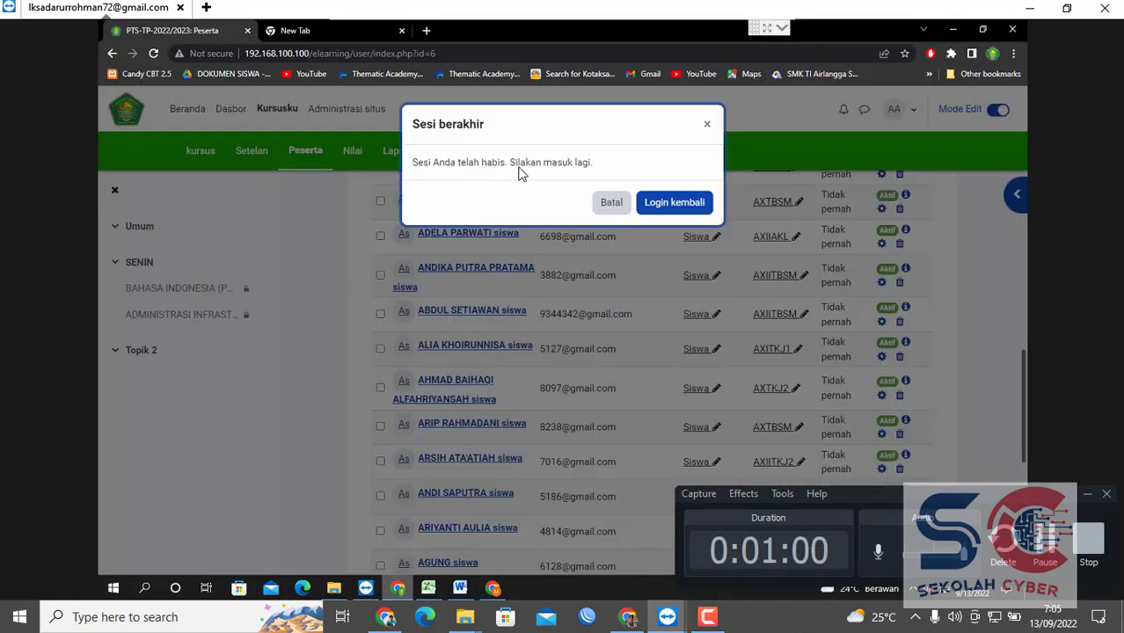
left_click(648, 208)
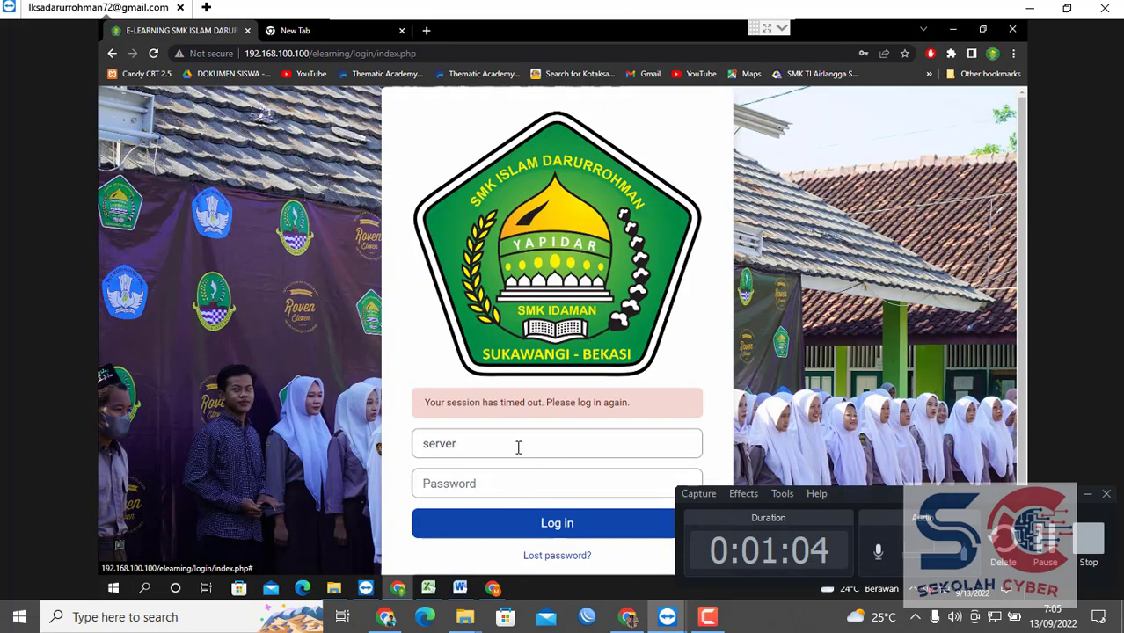
left_click(518, 447)
left_click(511, 483)
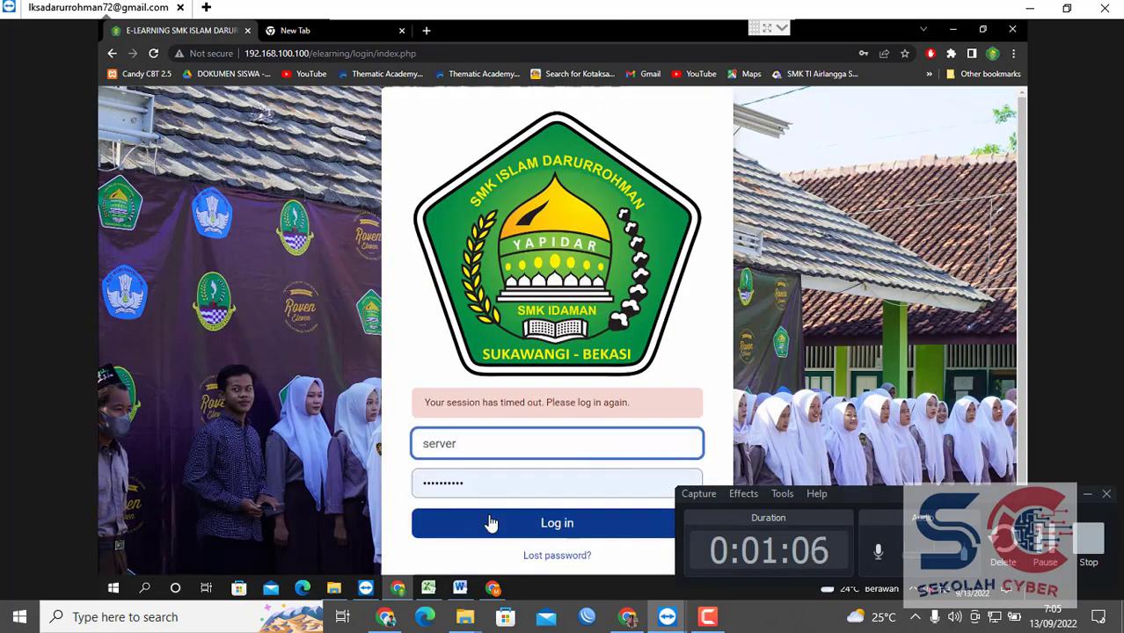
left_click(490, 522)
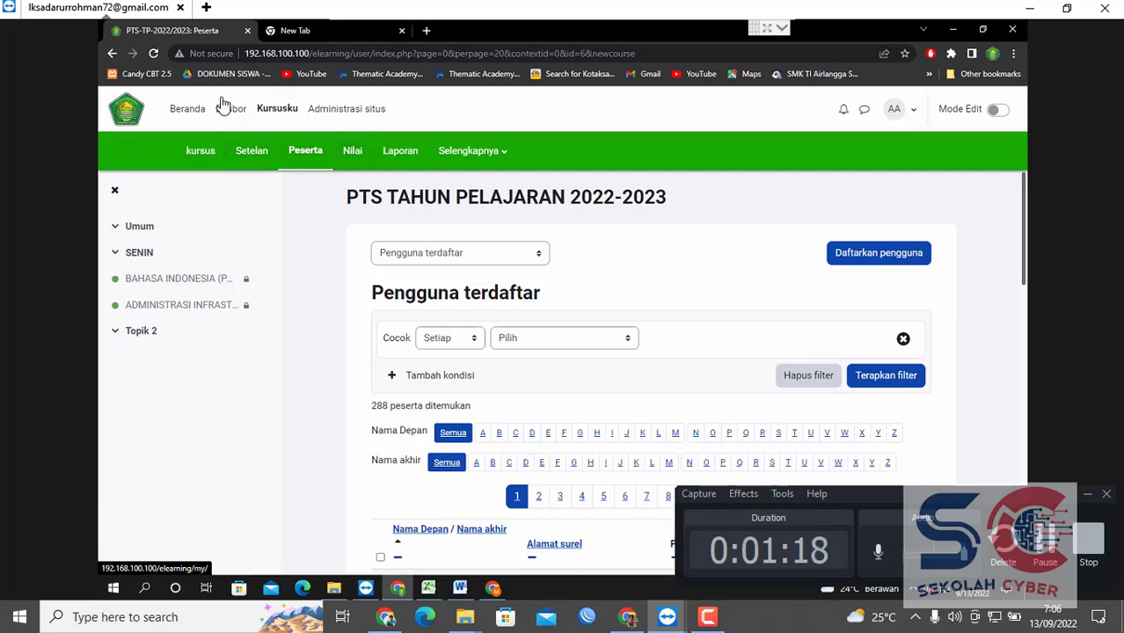
Turn on editing mode and open the PTS TAHUN PELAJARAN 2022-2023 course.
left_click(293, 111)
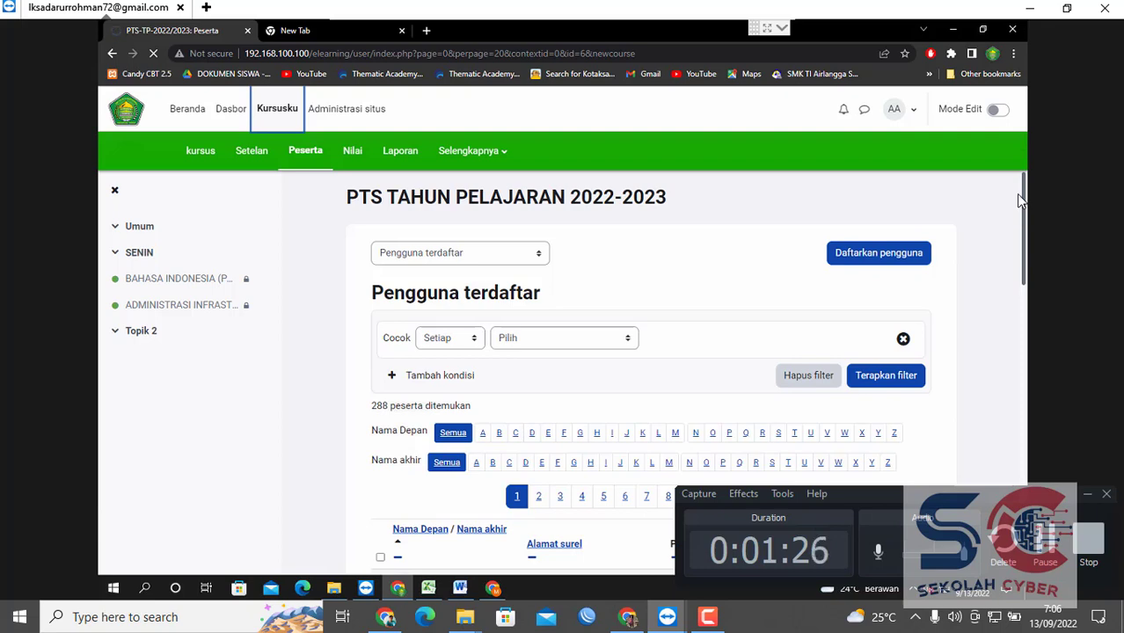
left_click(995, 111)
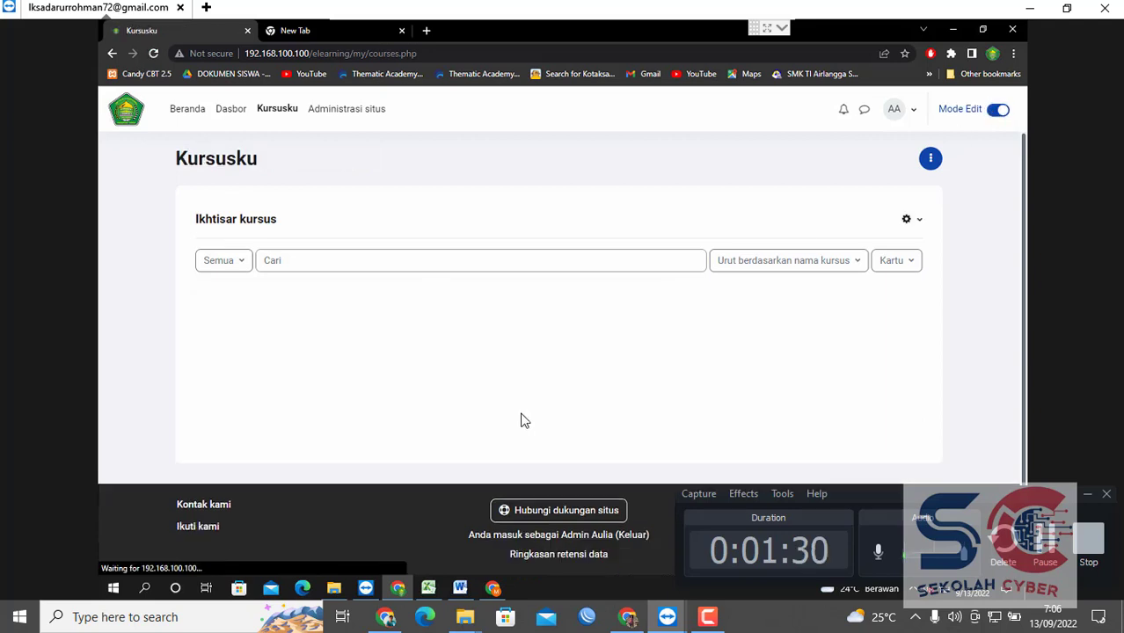
left_click(547, 374)
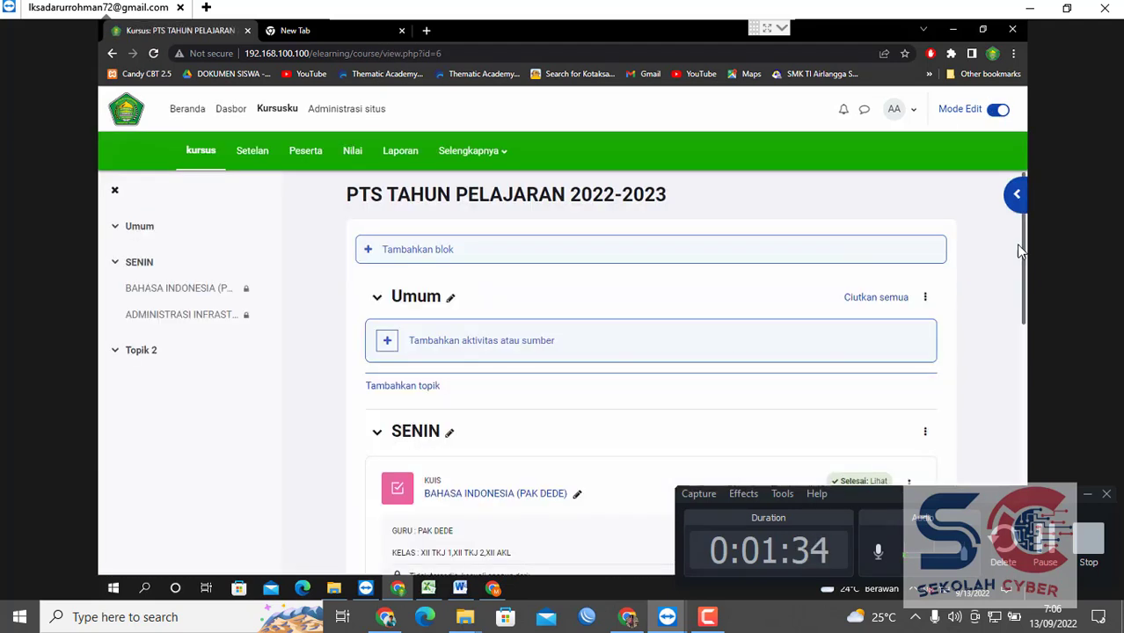
View the ADMINISTRASI INFRASTRUKTUR JARINGAN quiz, then return to My courses.
scroll(1014, 385, "down", 2)
scroll(1012, 392, "down", 3)
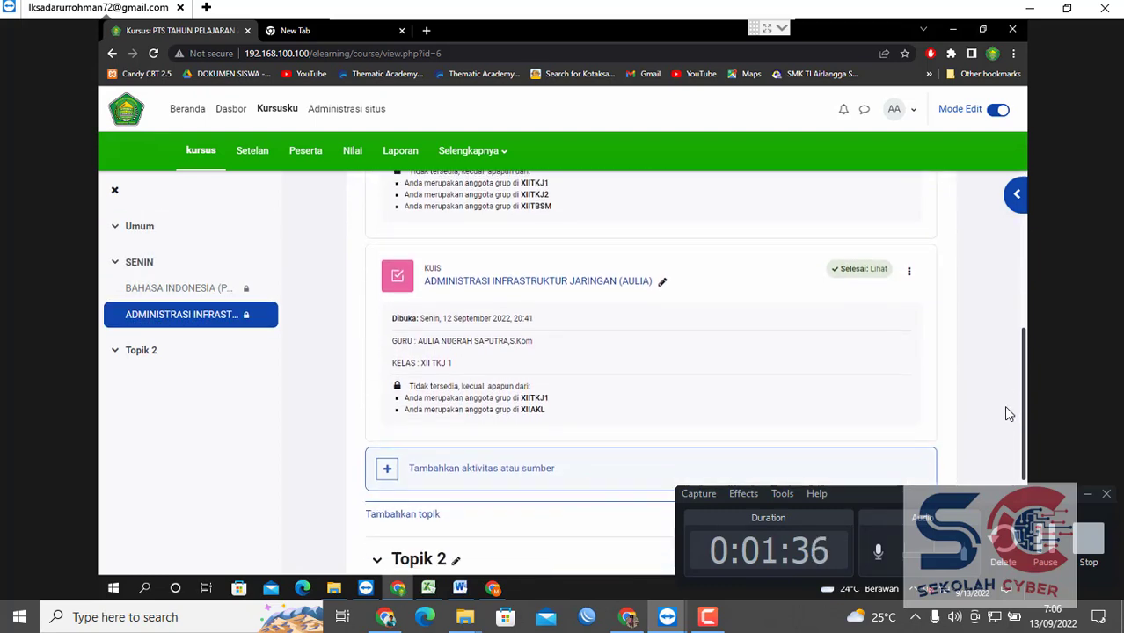
scroll(1007, 393, "up", 1)
scroll(1007, 392, "down", 1)
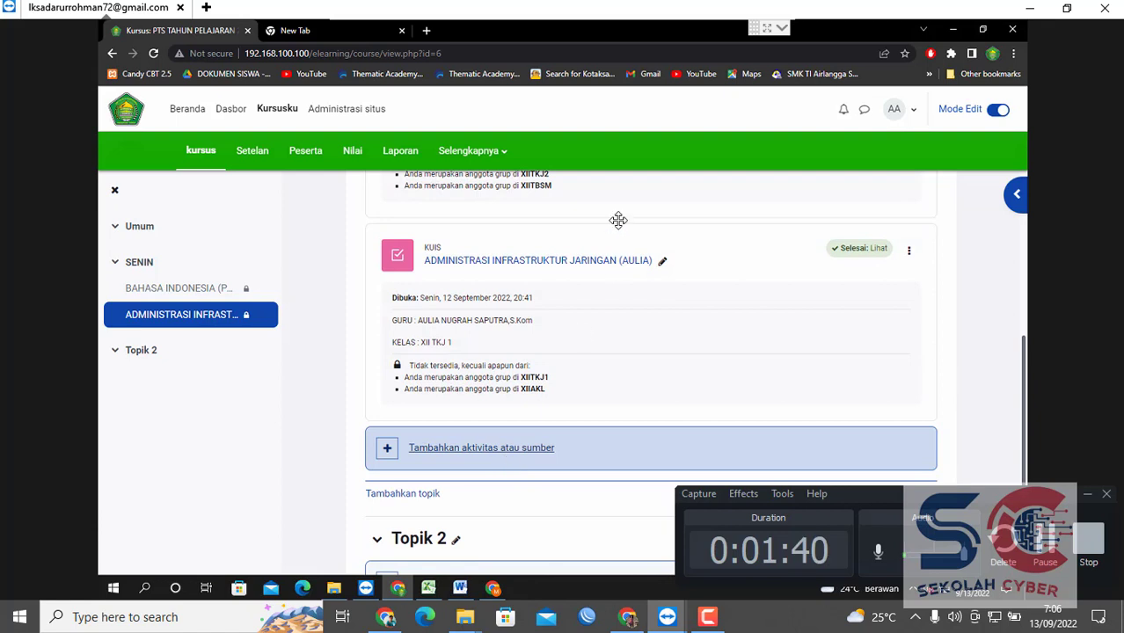
left_click(593, 266)
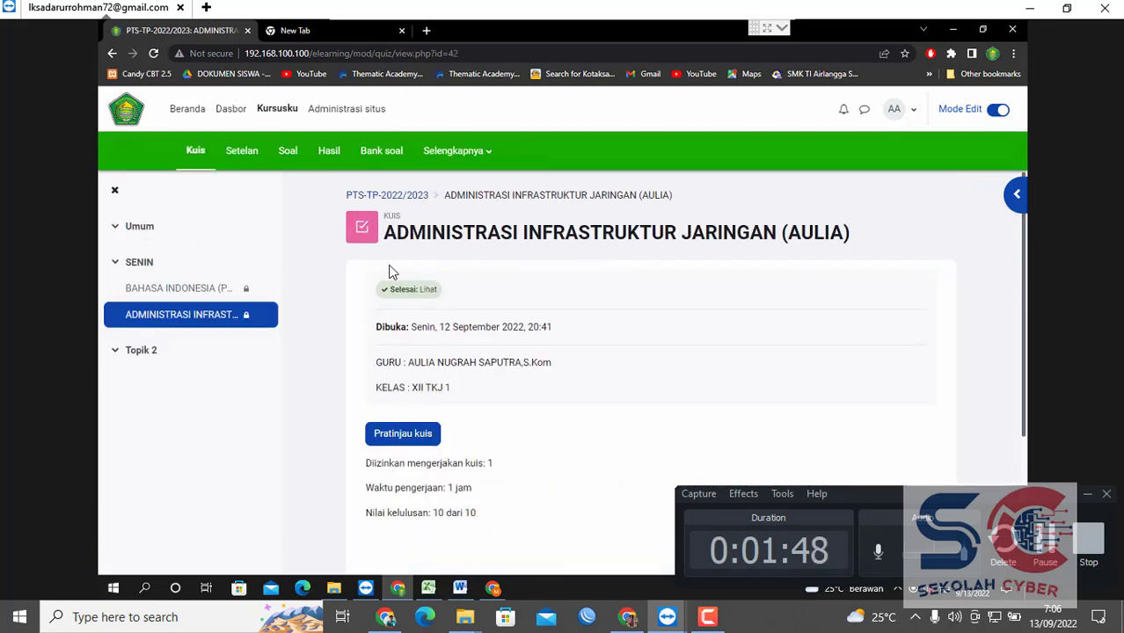
left_click(261, 111)
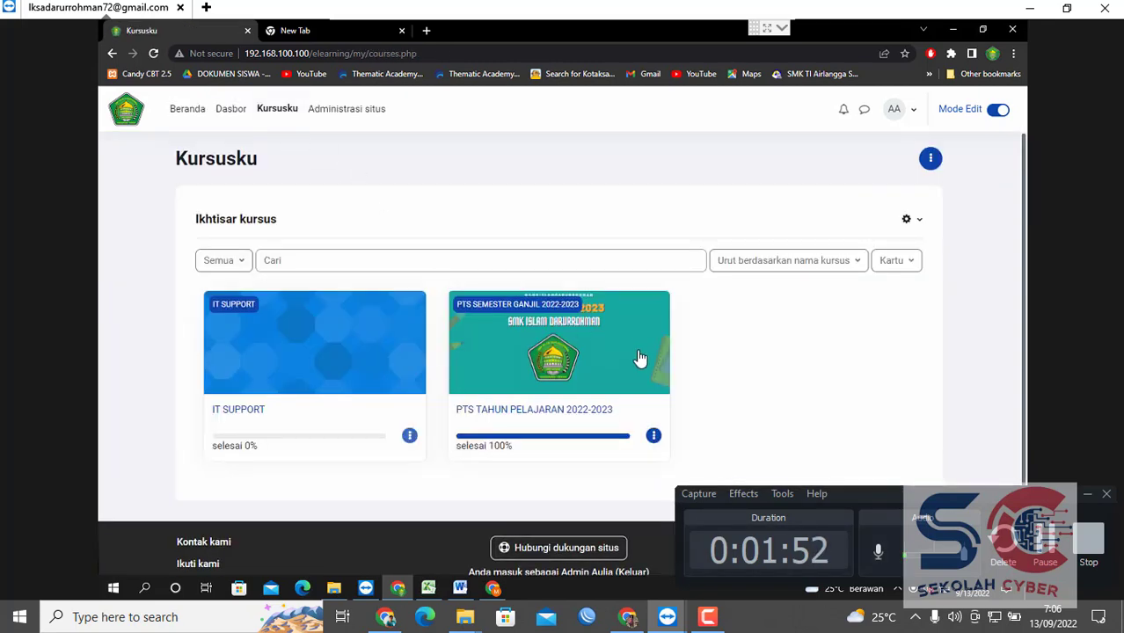
Add a new Penugasan activity to the SENIN section of PTS TAHUN PELAJARAN 2022-2023.
left_click(639, 357)
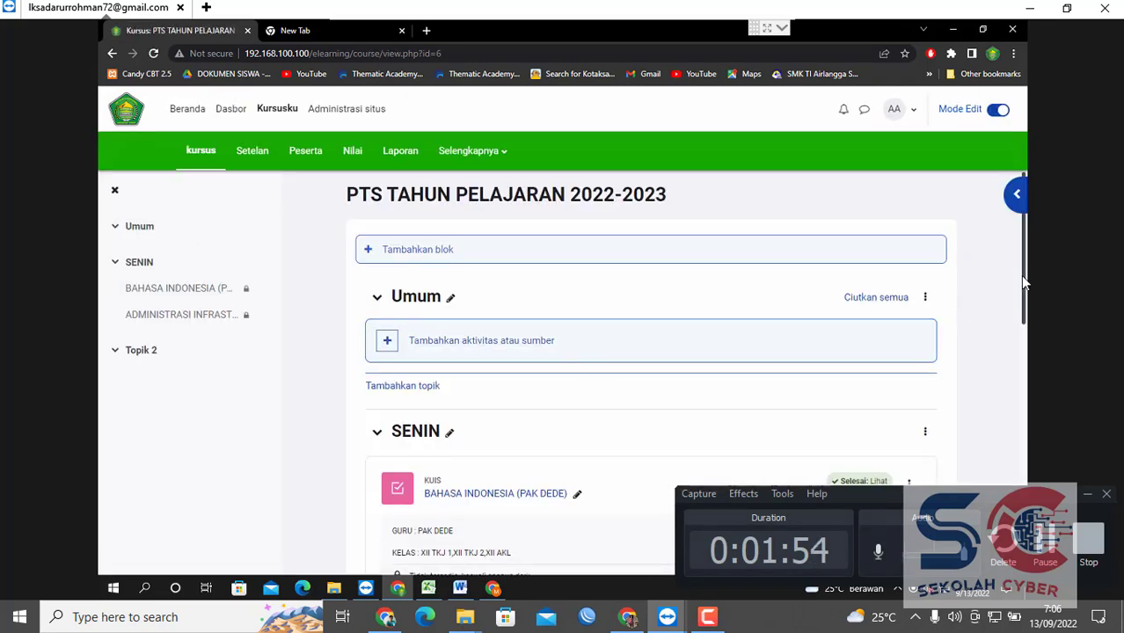
left_click_drag(1023, 282, 942, 442)
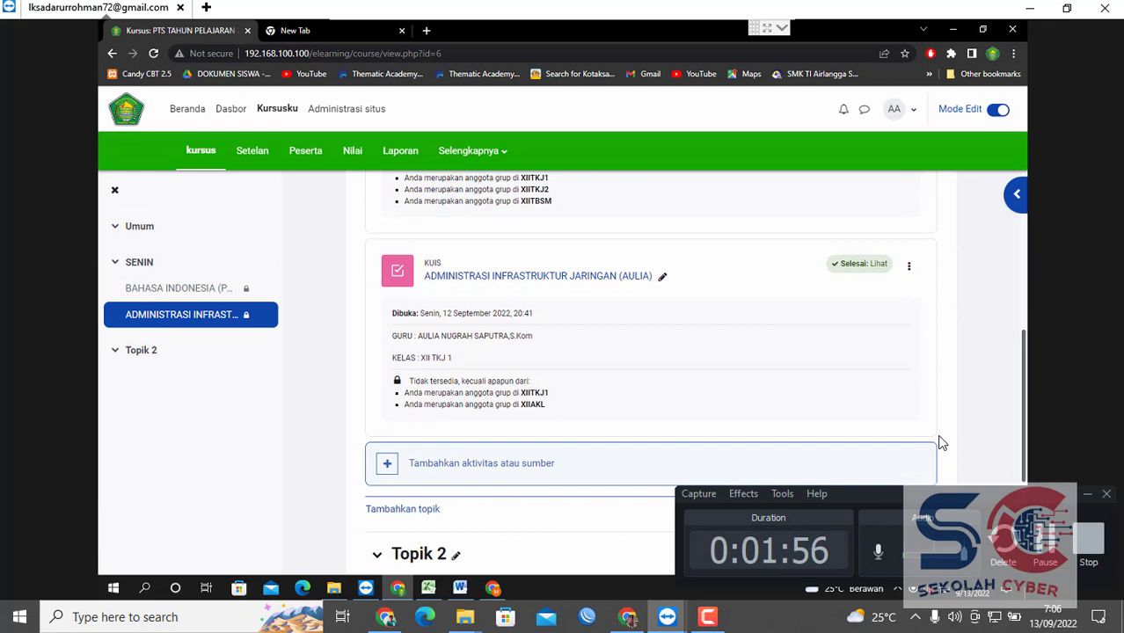
left_click(456, 475)
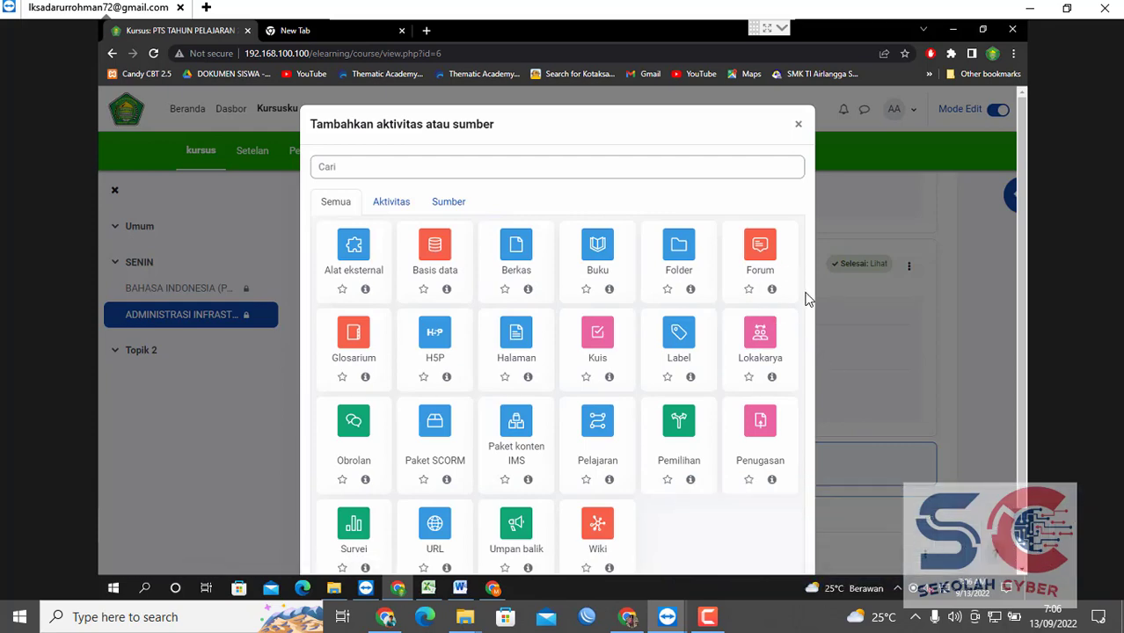
left_click(758, 437)
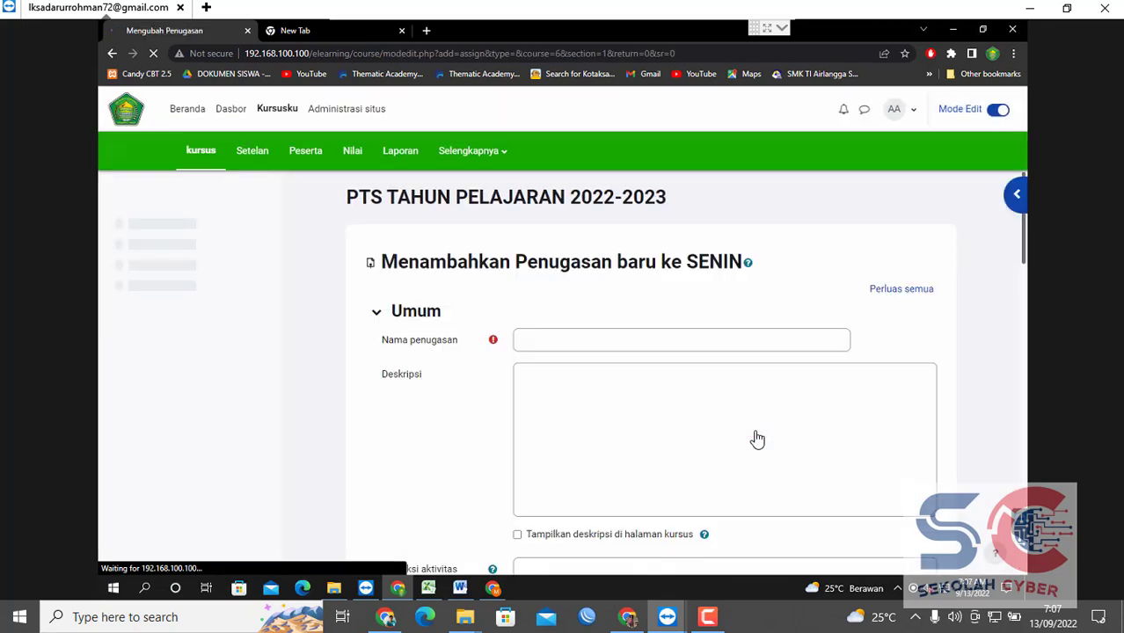
Name the assignment 'UJIAN PRAKTIK ADMINISTRASI SISTEM JARINGAN'.
left_click_drag(1025, 253, 1004, 275)
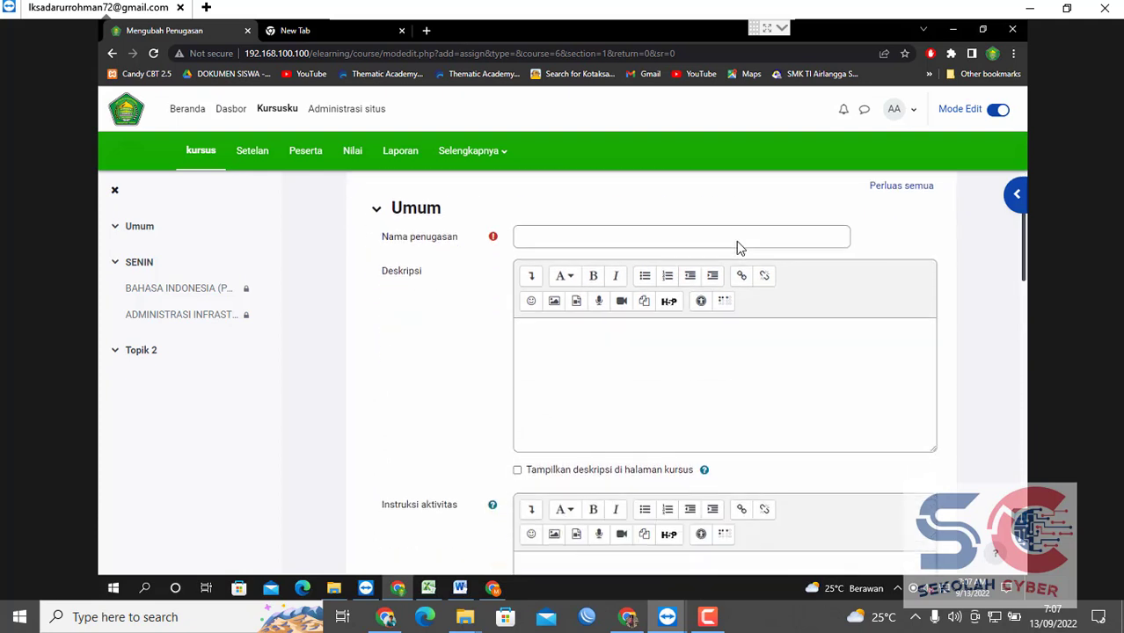
left_click(684, 227)
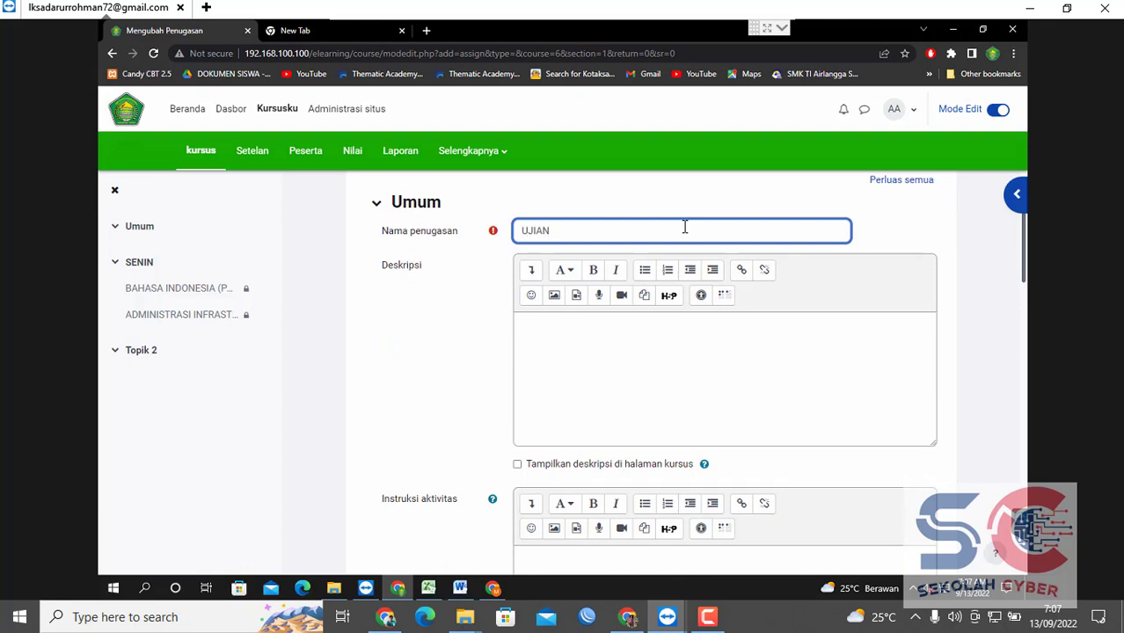
type("UJIAN PRAKTIK ADMINISTRASI ")
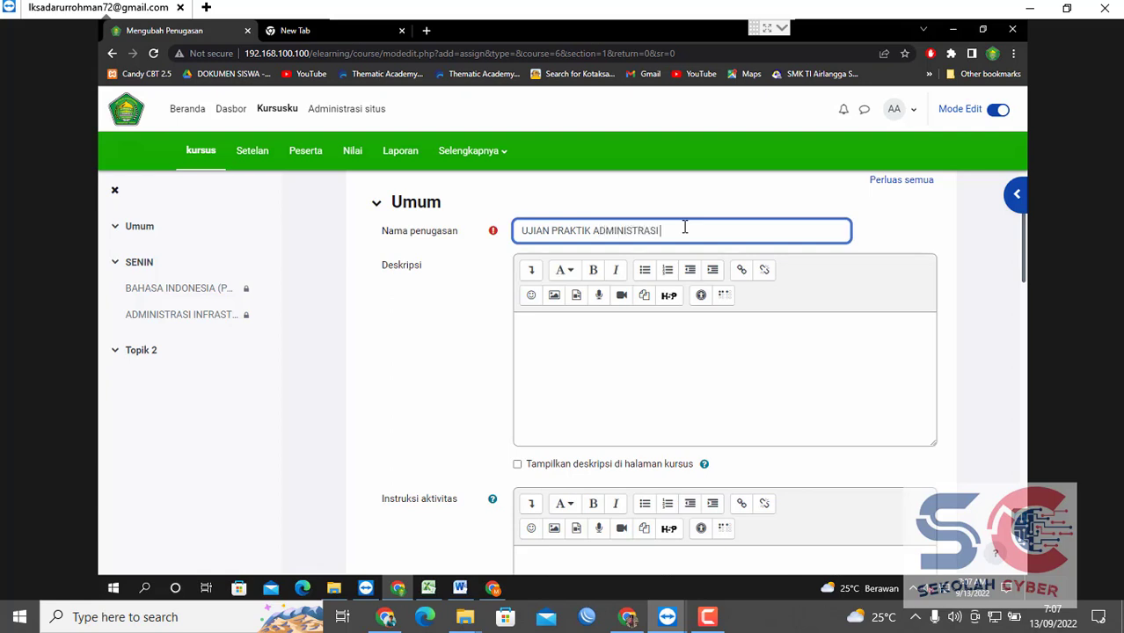
type("SISTEM JARINGAN")
Write a description line 'GURU : ' followed by the teacher's name.
left_click(706, 318)
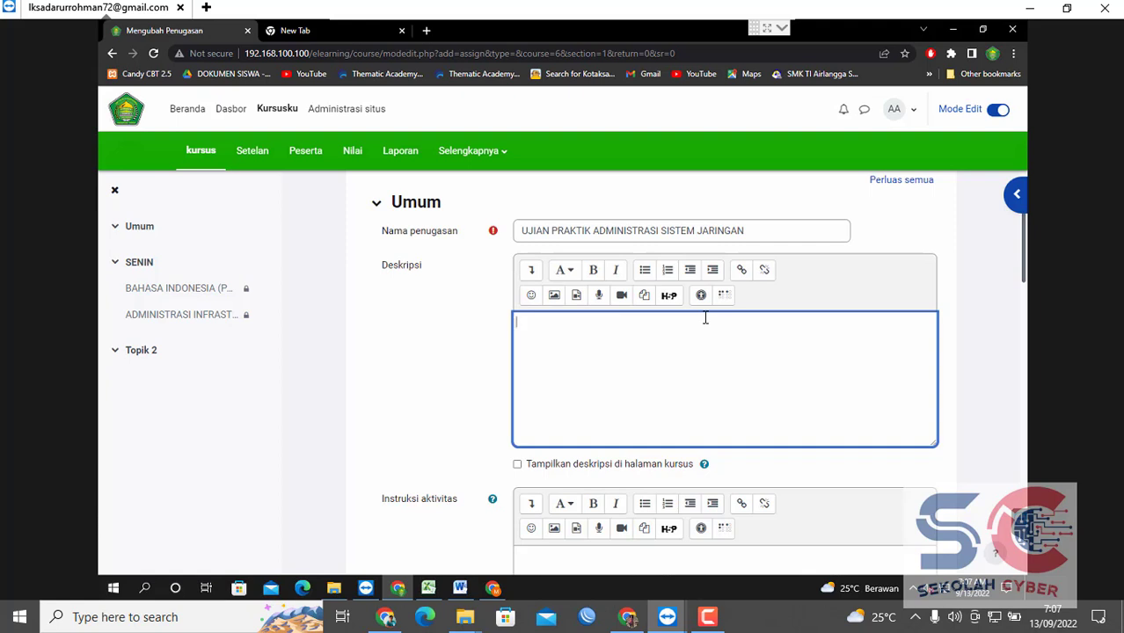
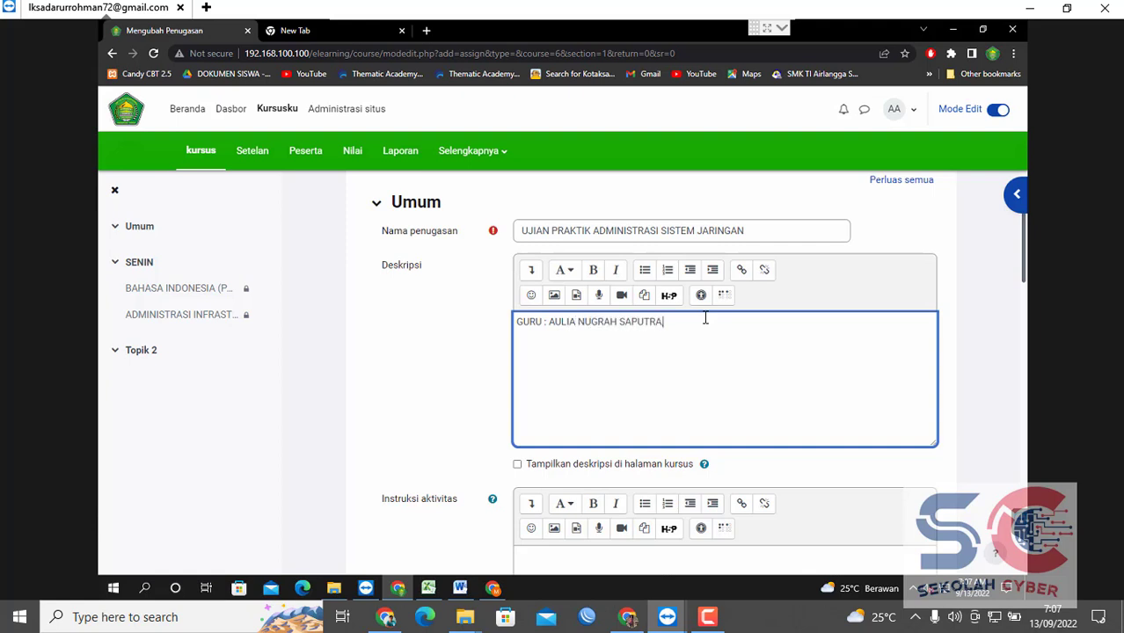
type(", S.Kom")
left_click_drag(1022, 264, 1022, 315)
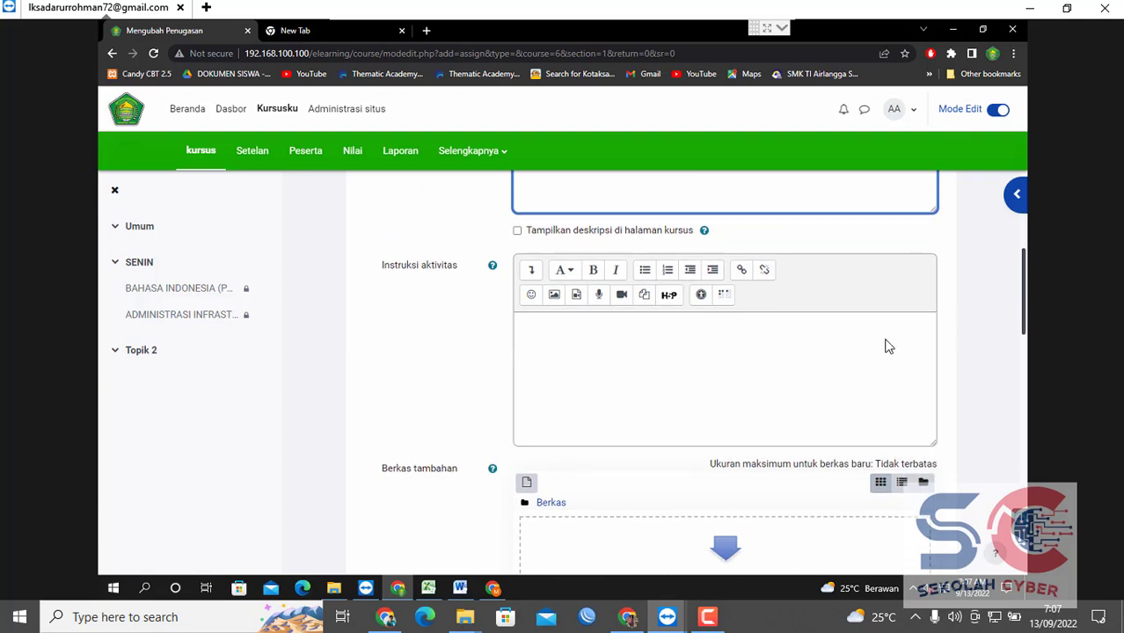
Tick 'Tampilkan deskripsi di halaman kursus' so the description shows on the course page.
left_click(635, 362)
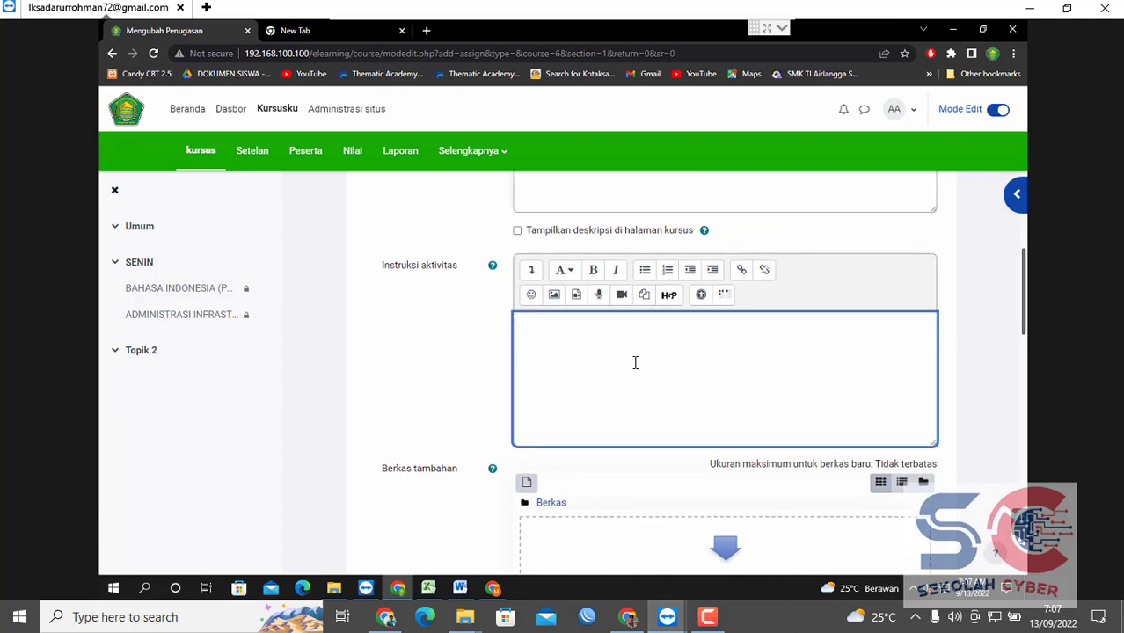
left_click(517, 231)
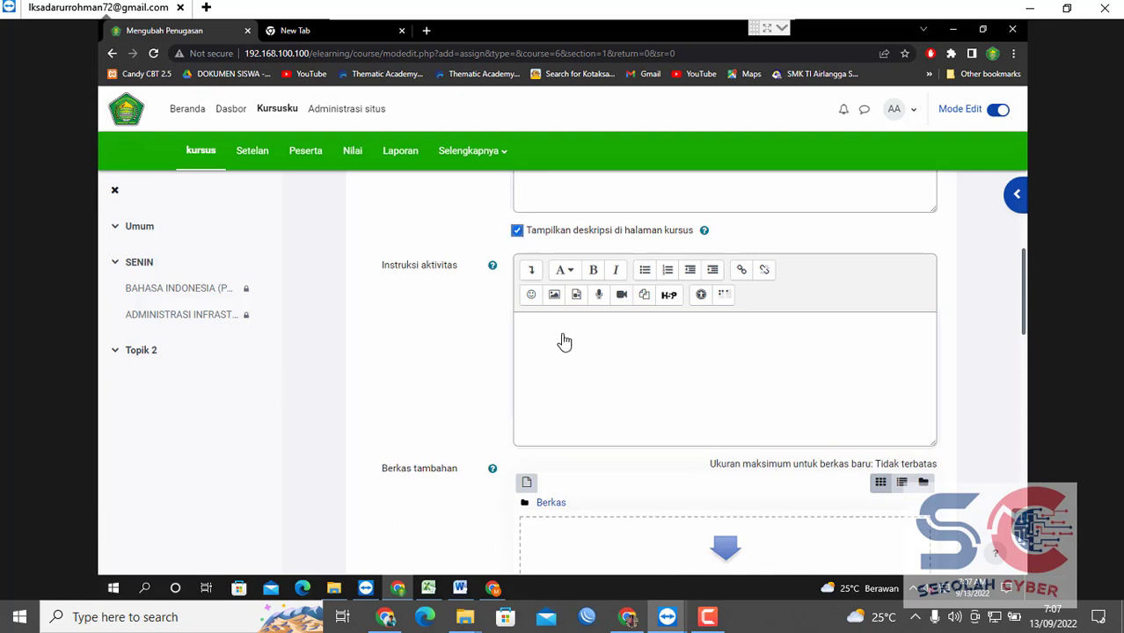
left_click(565, 346)
Enter the instructions 'Silahkan download soalnya, lalu kerjakan sesuai soal jika sudah selesai aploud soal di elearning'.
type("Si")
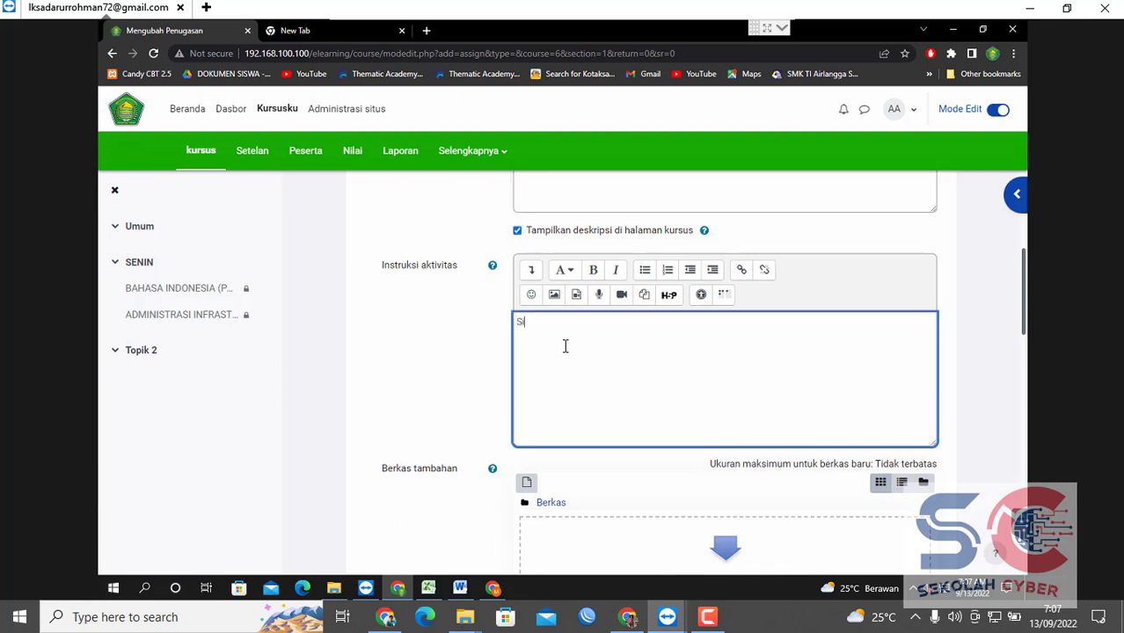
type("lahkan download soalnya ")
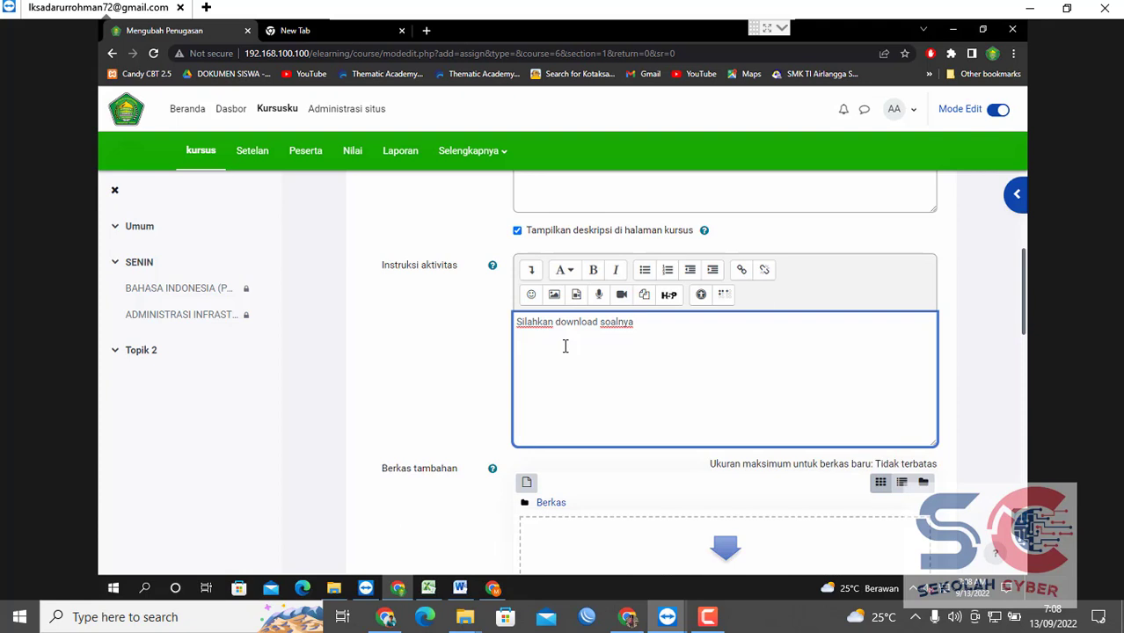
type("la")
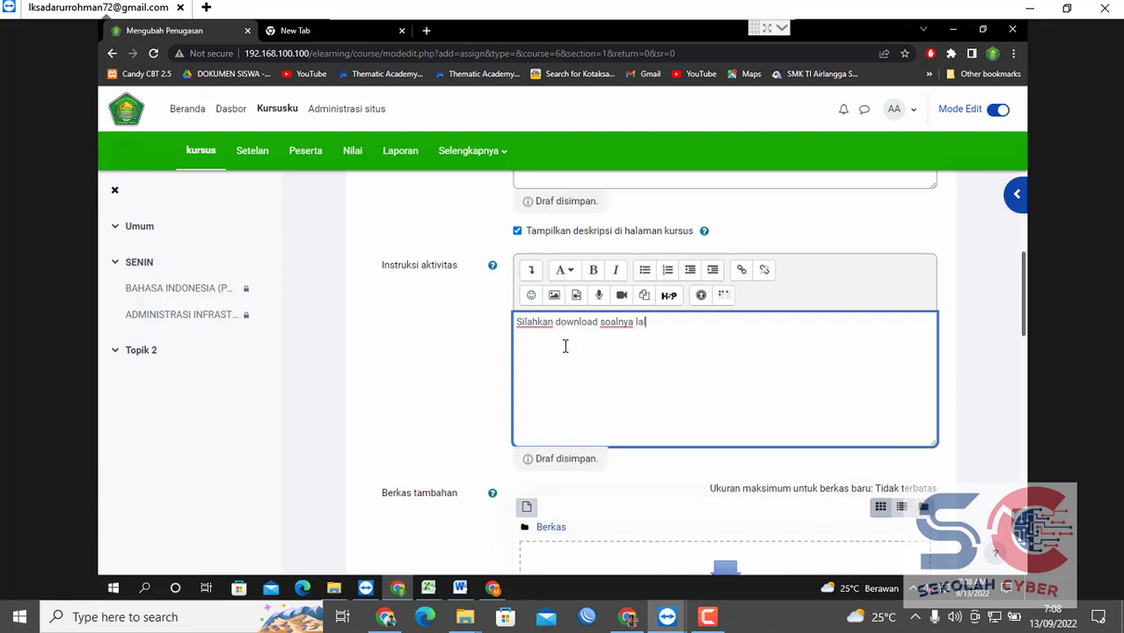
type("lu kerjakan sesuai soal")
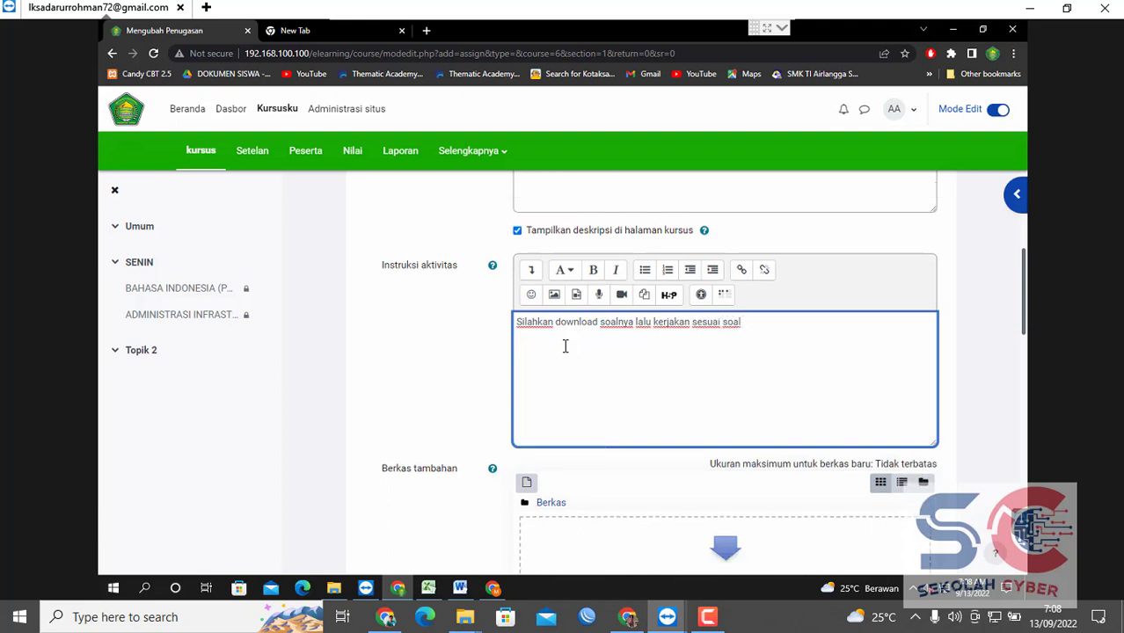
type(" apl")
key("BackSpace")
key("BackSpace")
left_click(633, 322)
type(",")
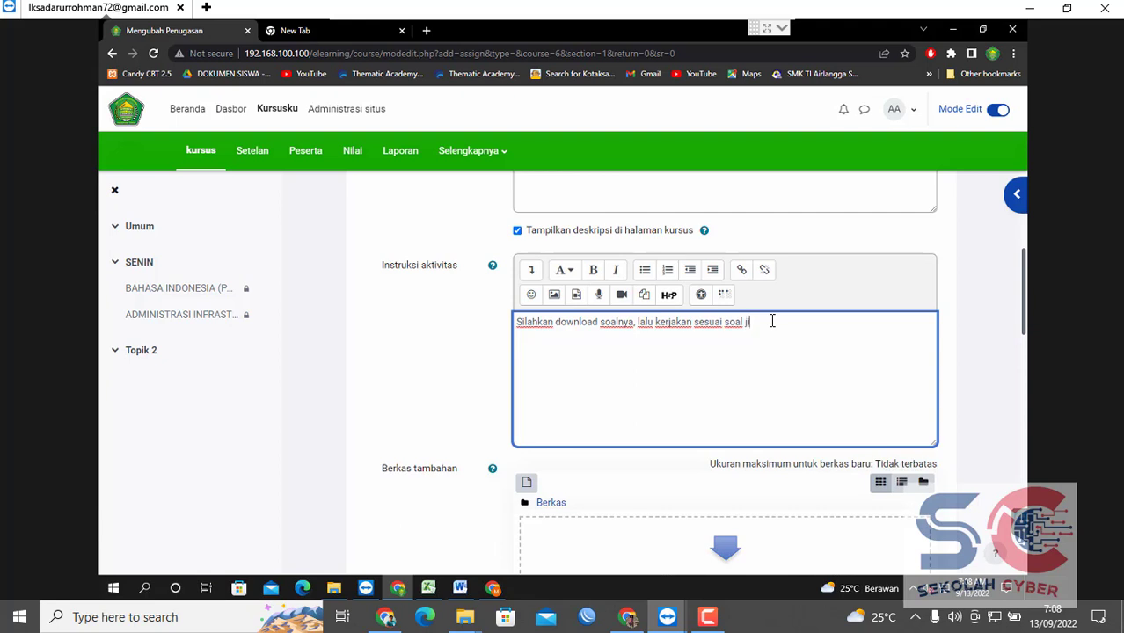
type("a sudah selesai aploud soal di")
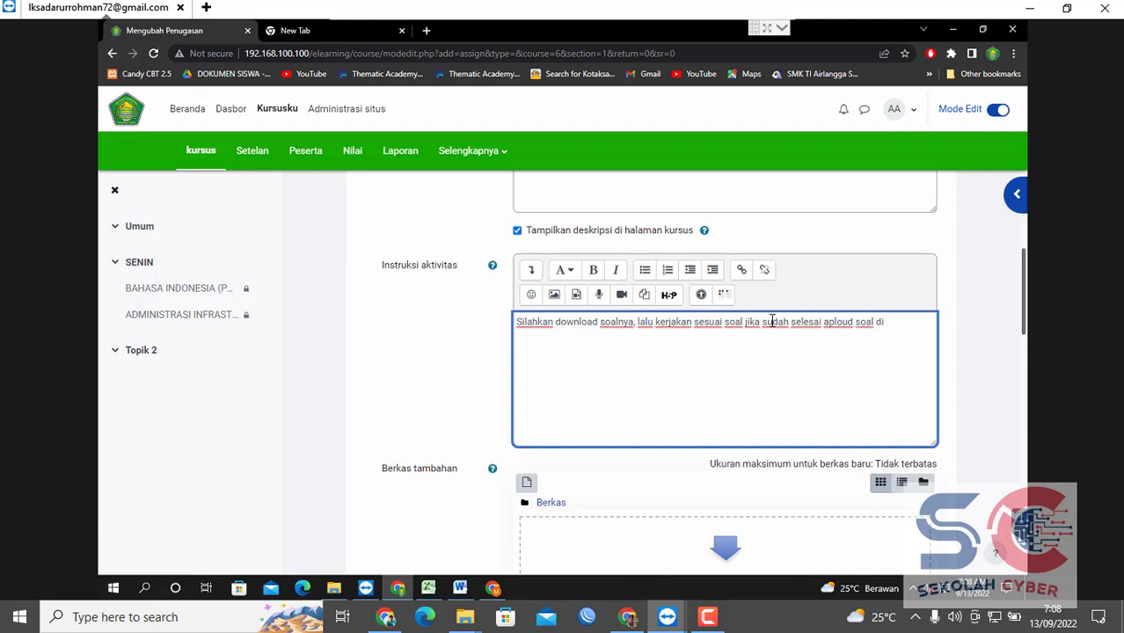
type("elearning")
Upload soal-PTS ganjil 2223-produktif tkj…buat soal.doc under Berkas tambahan.
scroll(1027, 341, "down", 3)
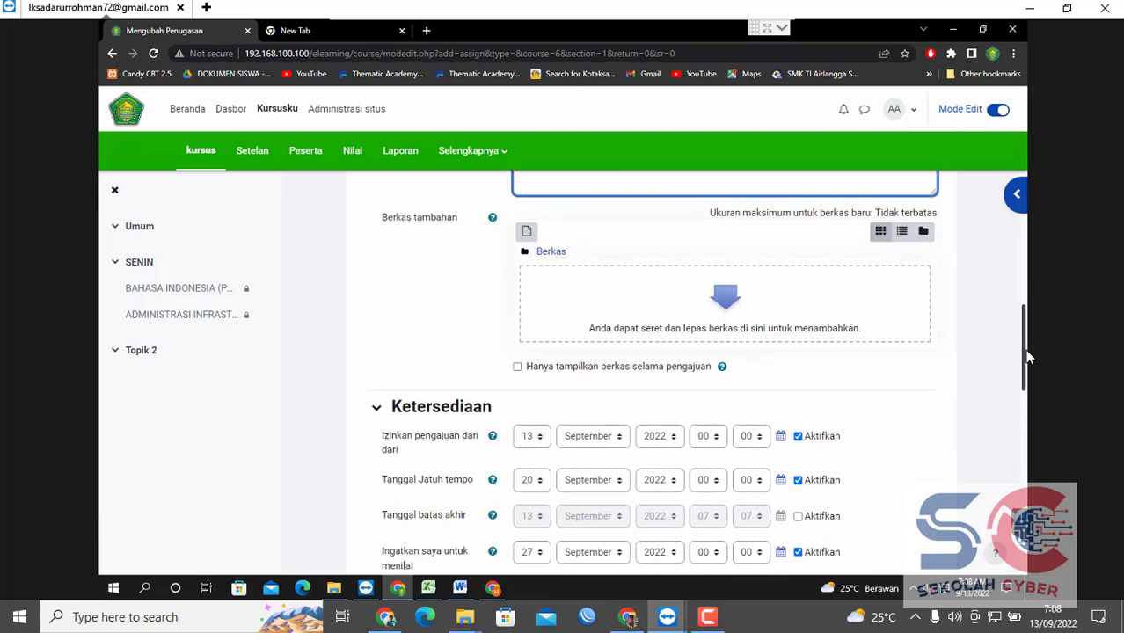
left_click(526, 220)
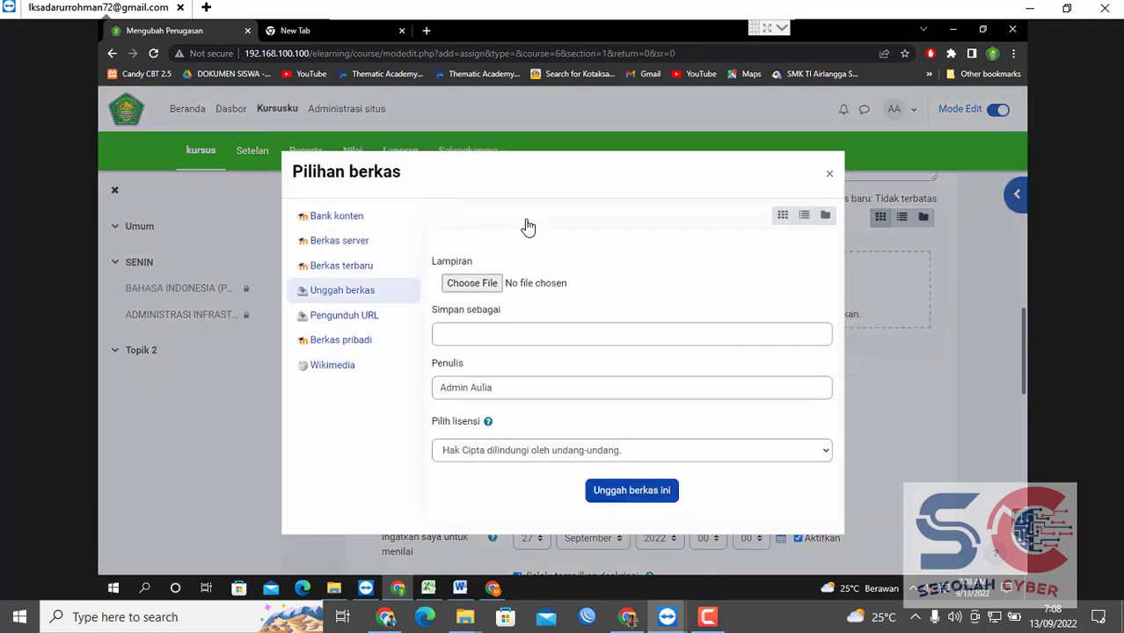
left_click(470, 284)
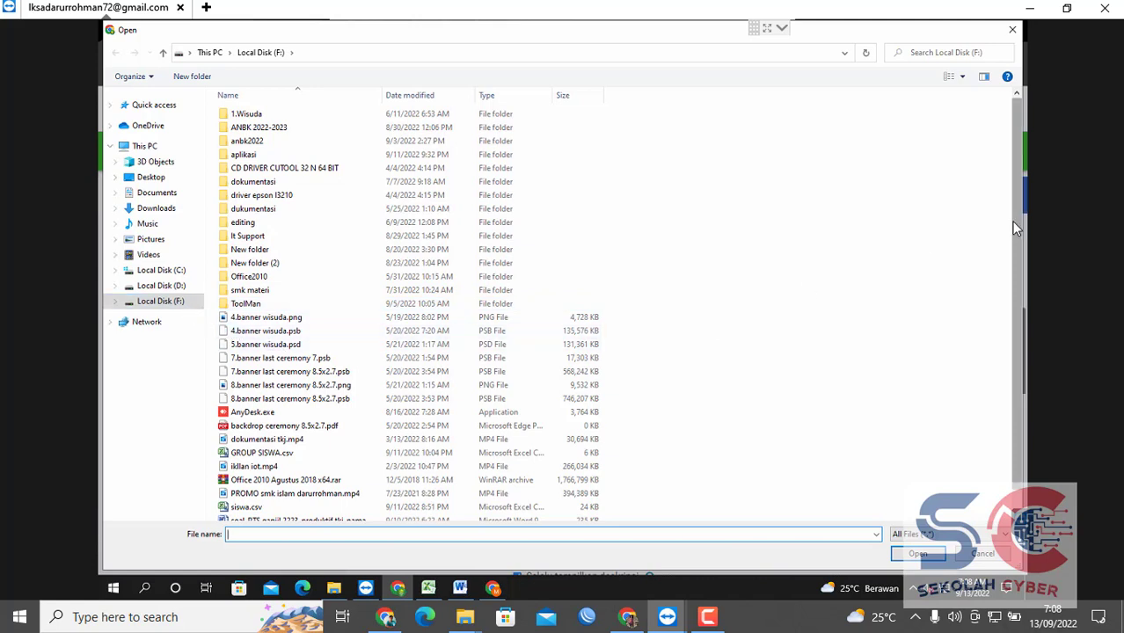
left_click_drag(1010, 298, 1013, 373)
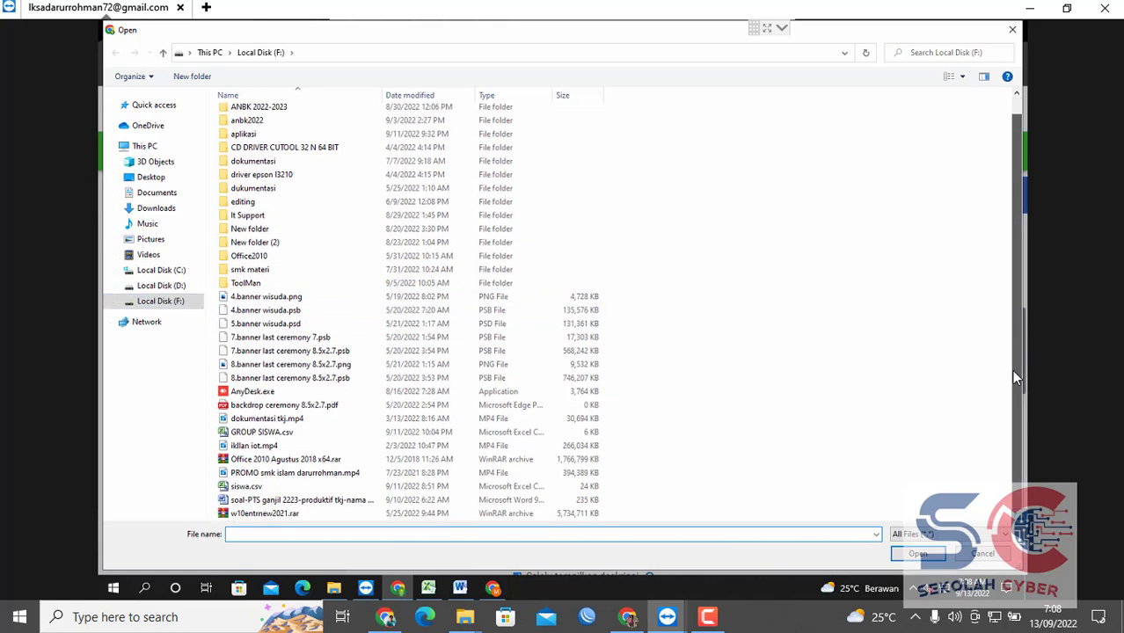
left_click(368, 503)
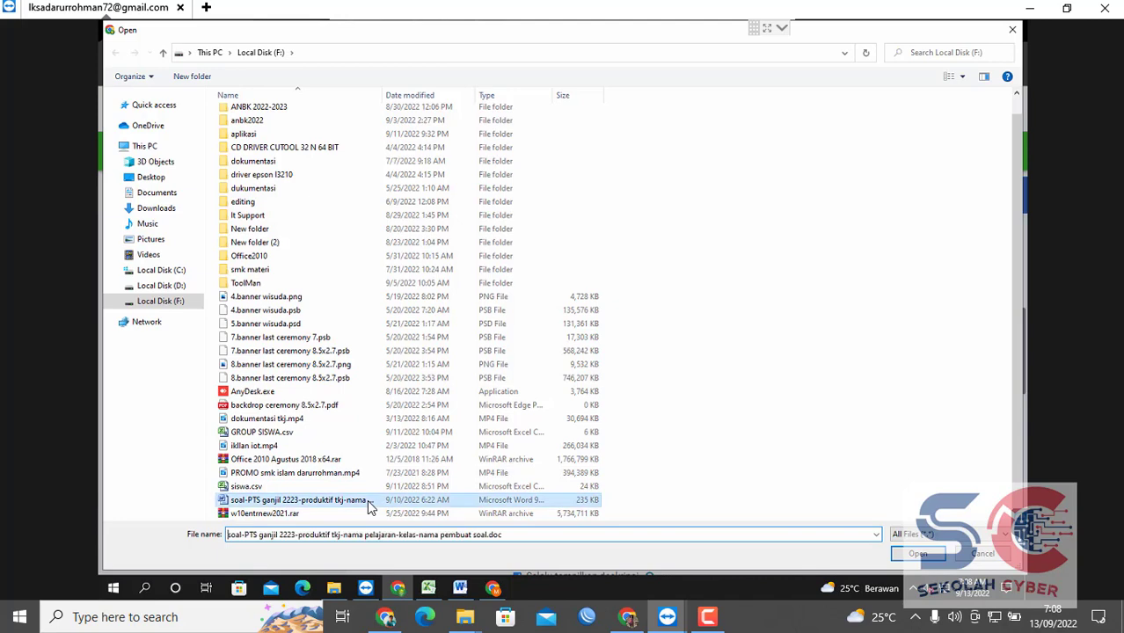
double_click(369, 503)
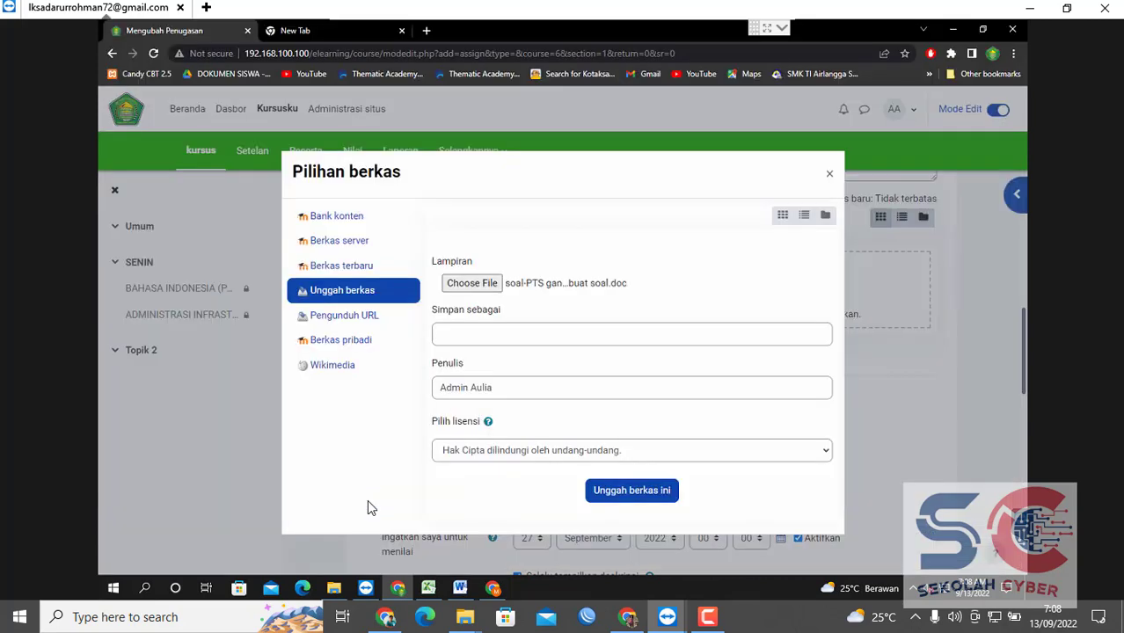
left_click(626, 491)
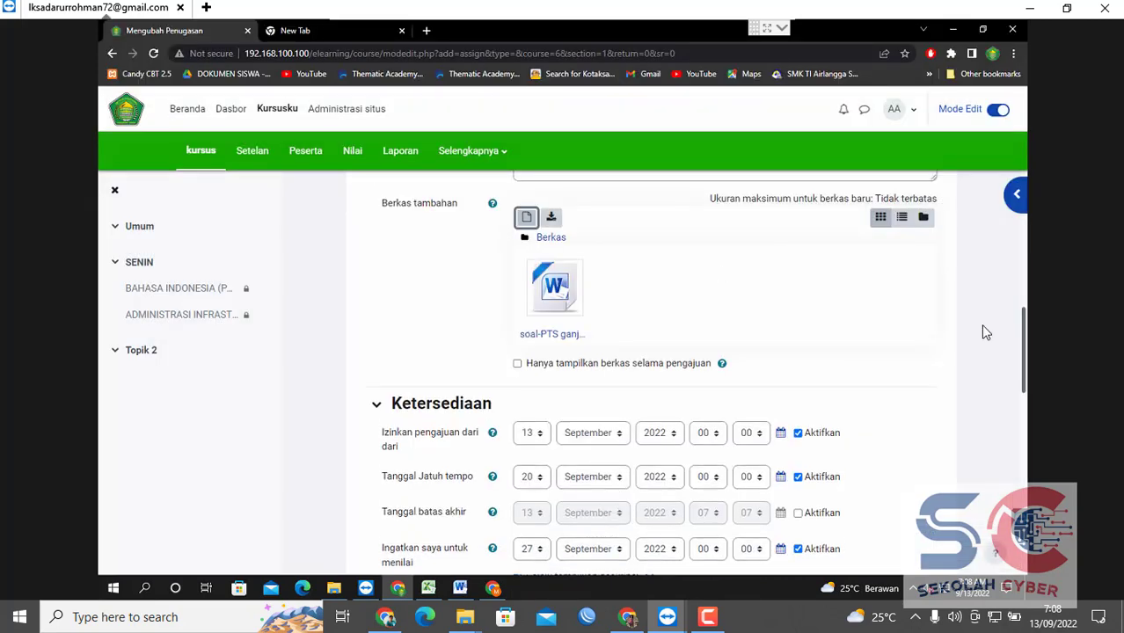
Disable Tanggal Jatuh tempo and set the grading reminder day to 21 September 2022.
scroll(1021, 361, "down", 3)
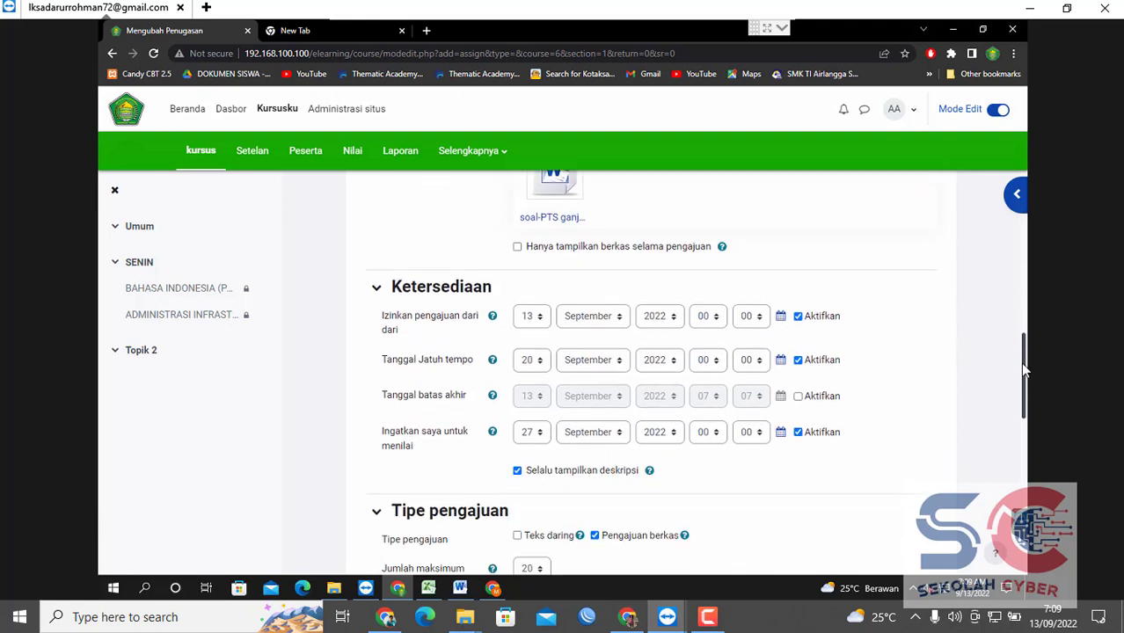
left_click(798, 362)
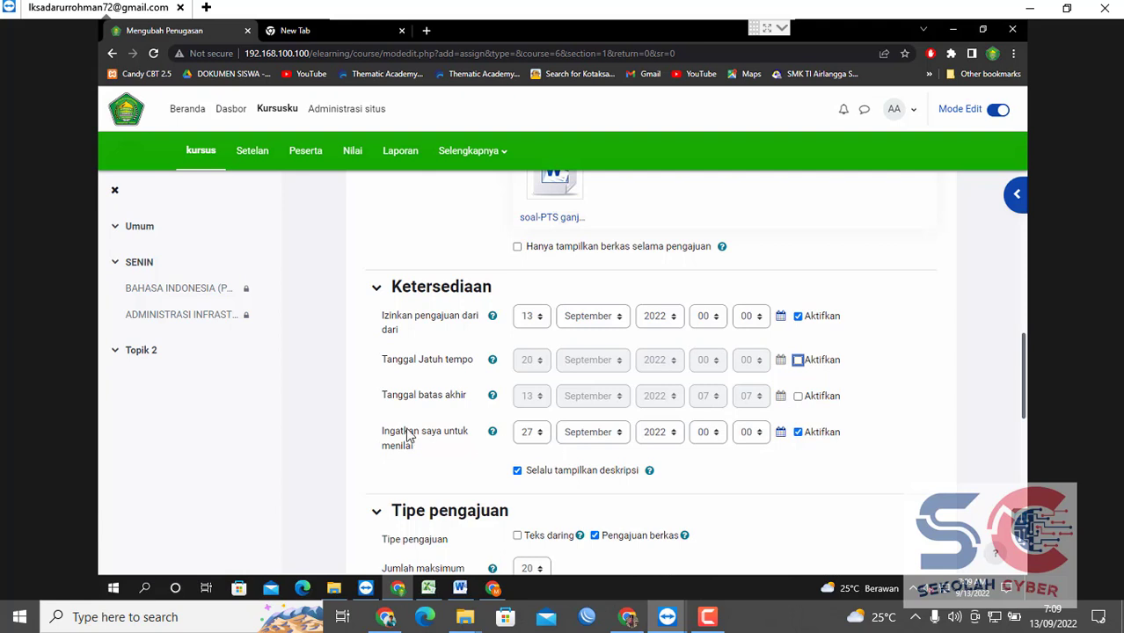
left_click(538, 435)
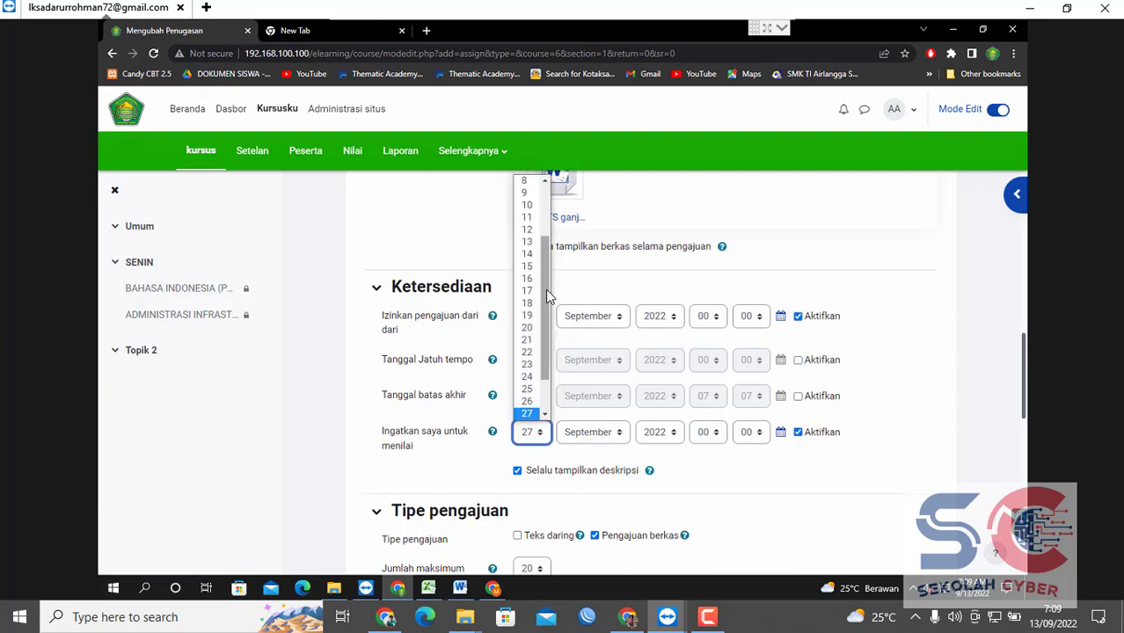
left_click(529, 339)
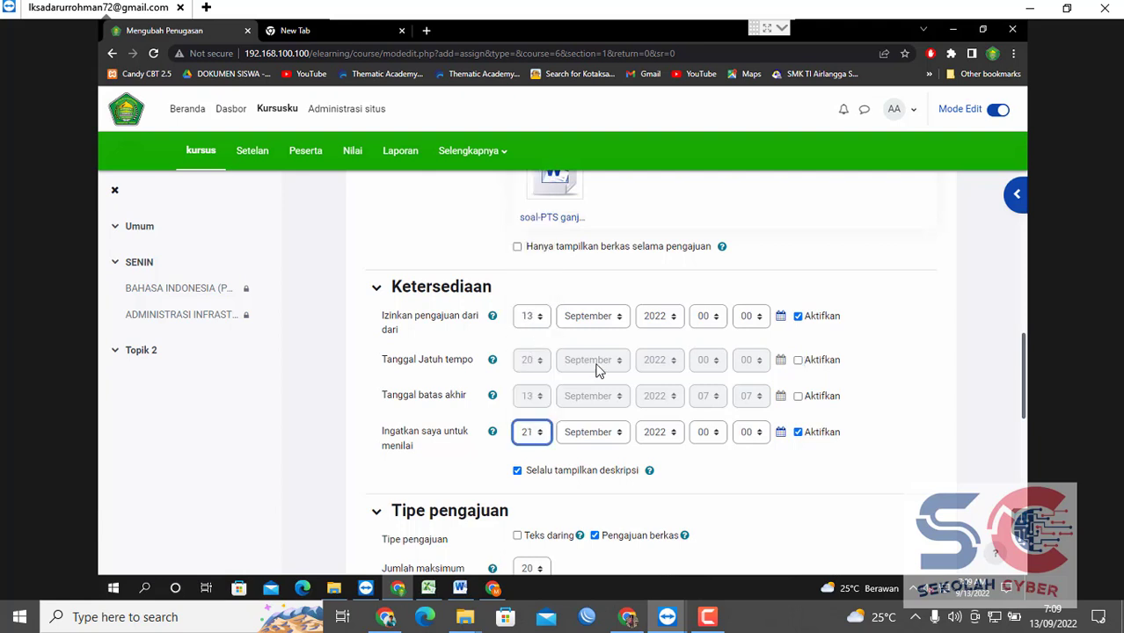
Set Jumlah maksimum berkas yang diunggah to 3.
left_click_drag(1020, 411, 1021, 459)
left_click(1002, 388)
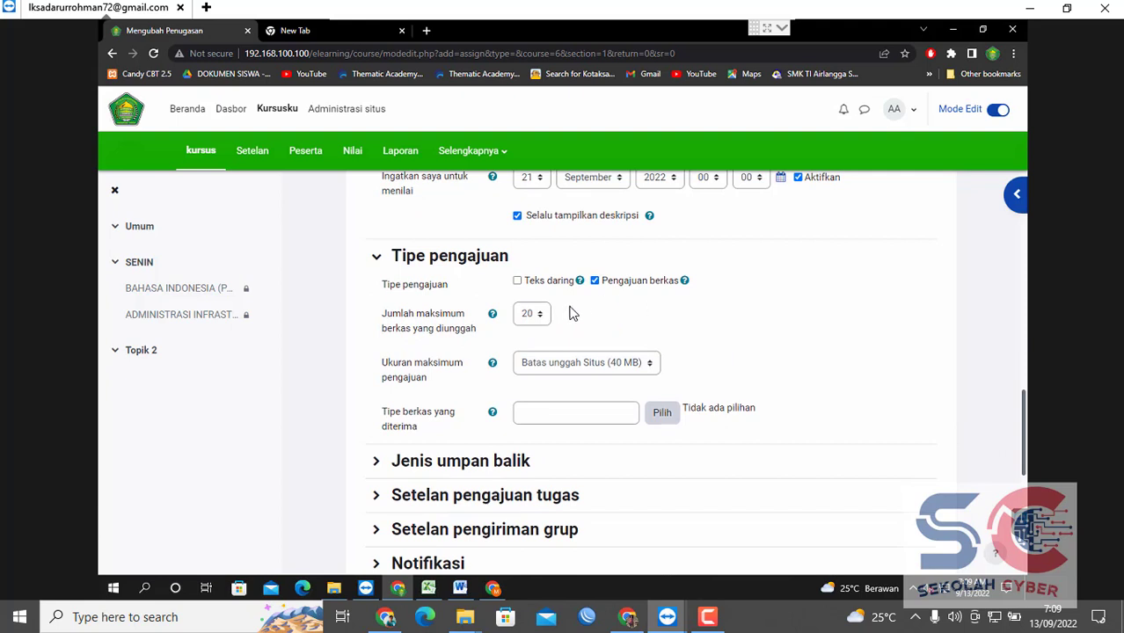
left_click(535, 314)
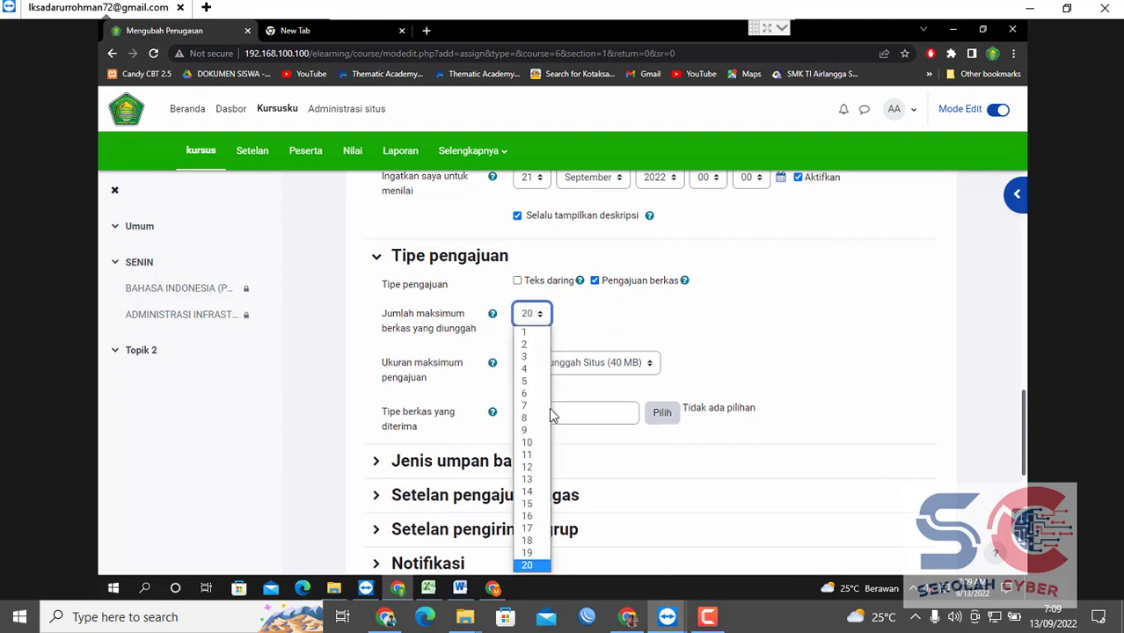
left_click(527, 355)
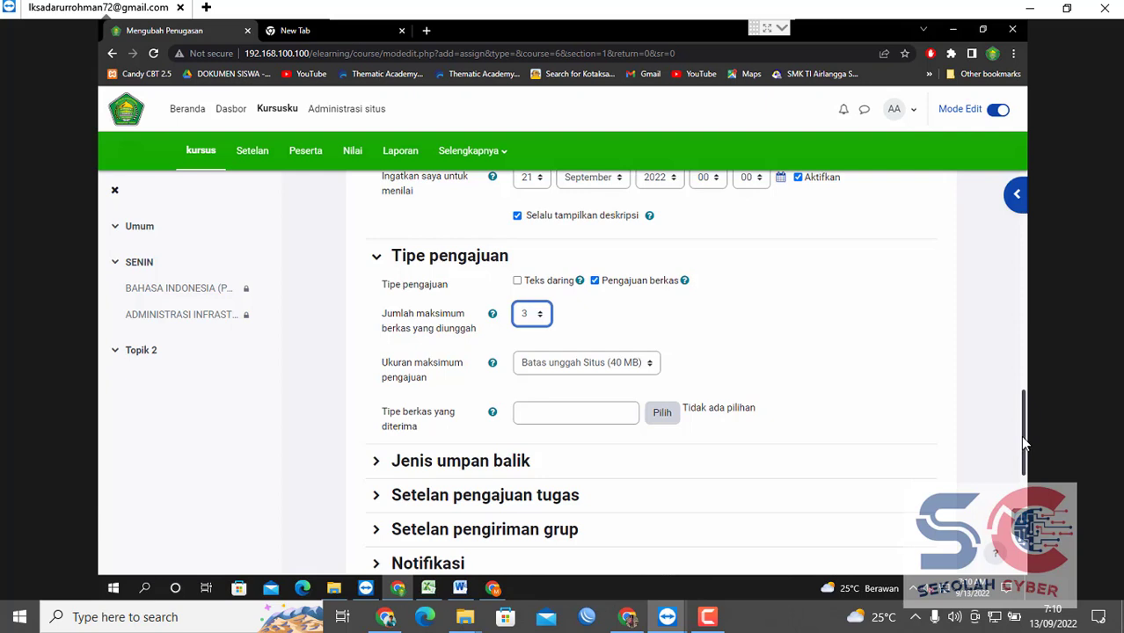
left_click_drag(1024, 437, 1024, 451)
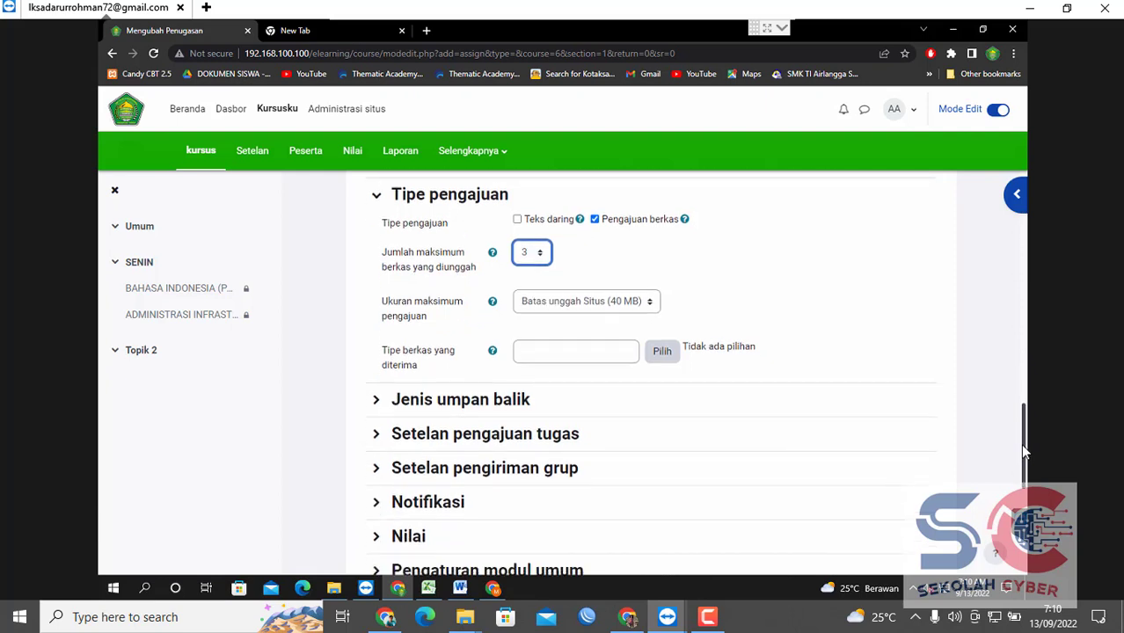
Expand Jenis umpan balik and Setelan pengajuan tugas, leaving 'Siswa harus klik tombol ajukan' at Tidak.
left_click(395, 399)
scroll(1024, 448, "down", 2)
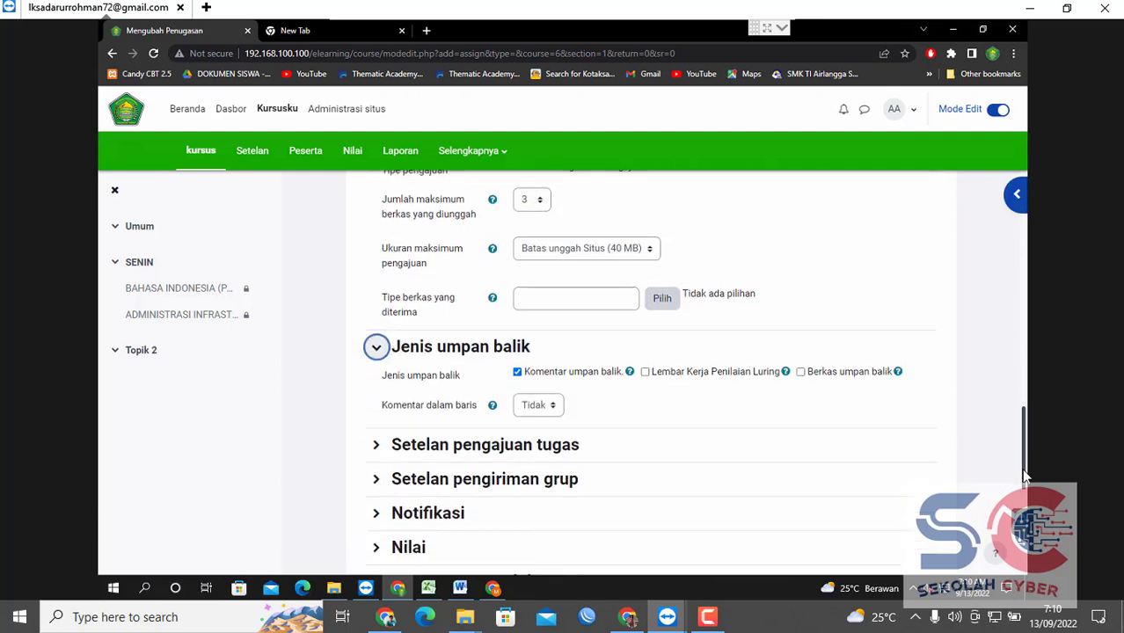
left_click(488, 372)
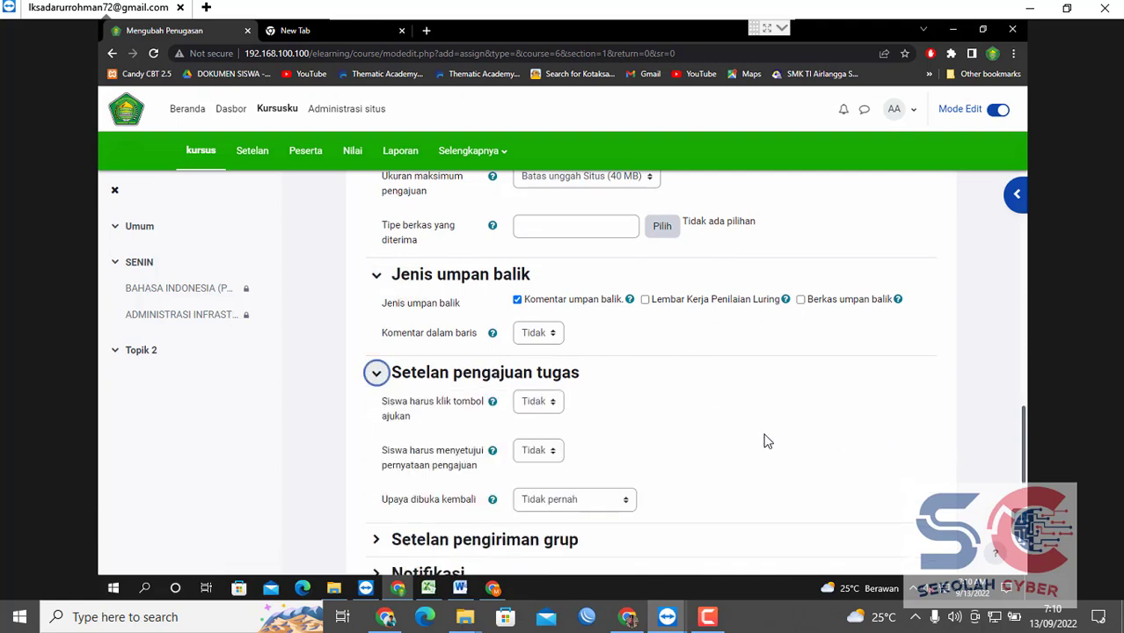
left_click(551, 402)
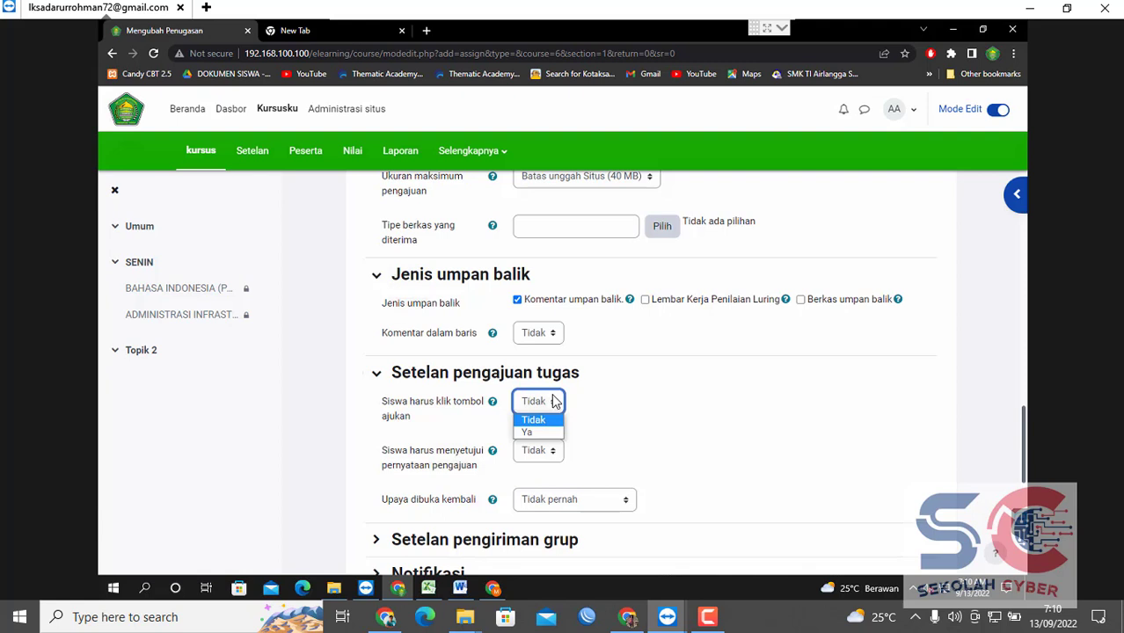
left_click(589, 401)
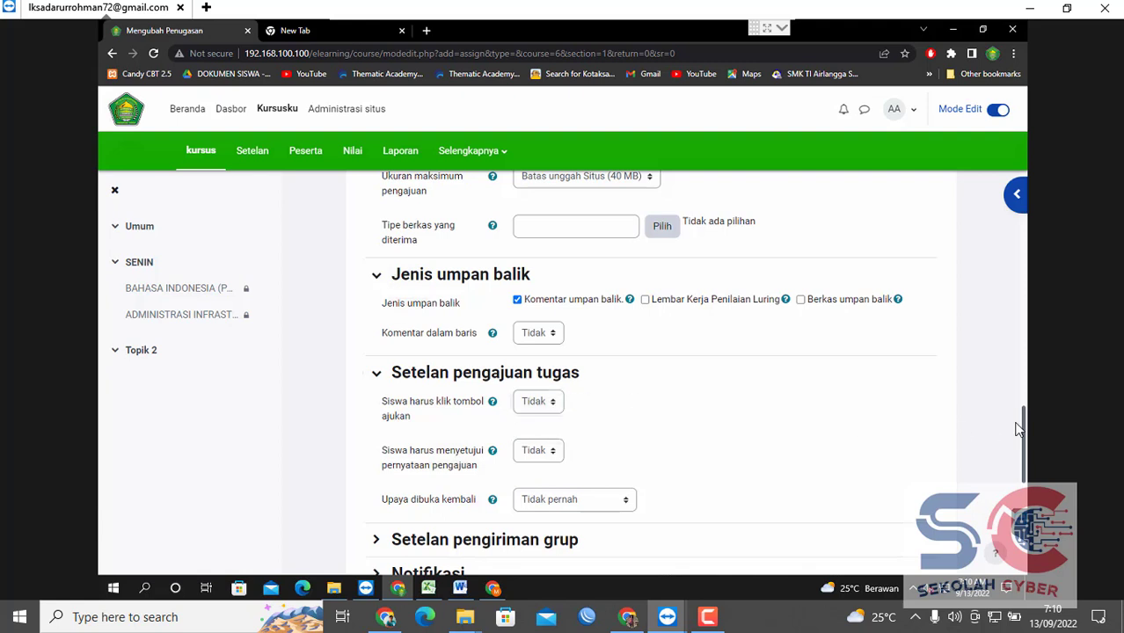
scroll(1025, 466, "down", 2)
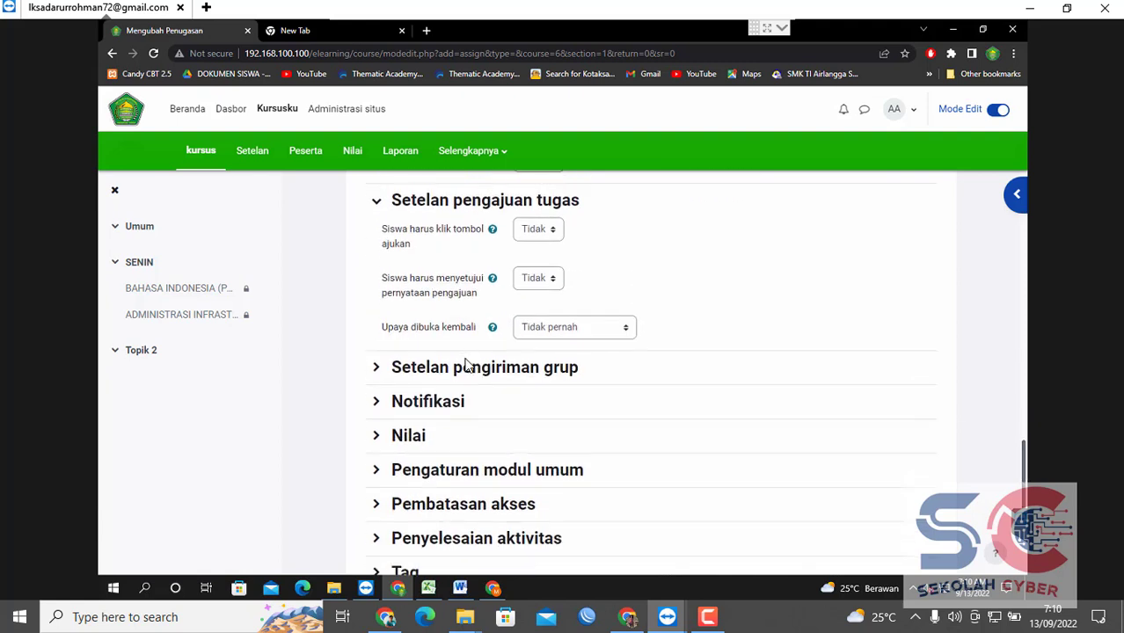
Set 'Siswa mengerjakan dalam grup' to Ya, keeping 'Wajibkan grup membuat pengajuan' at Tidak.
left_click(473, 368)
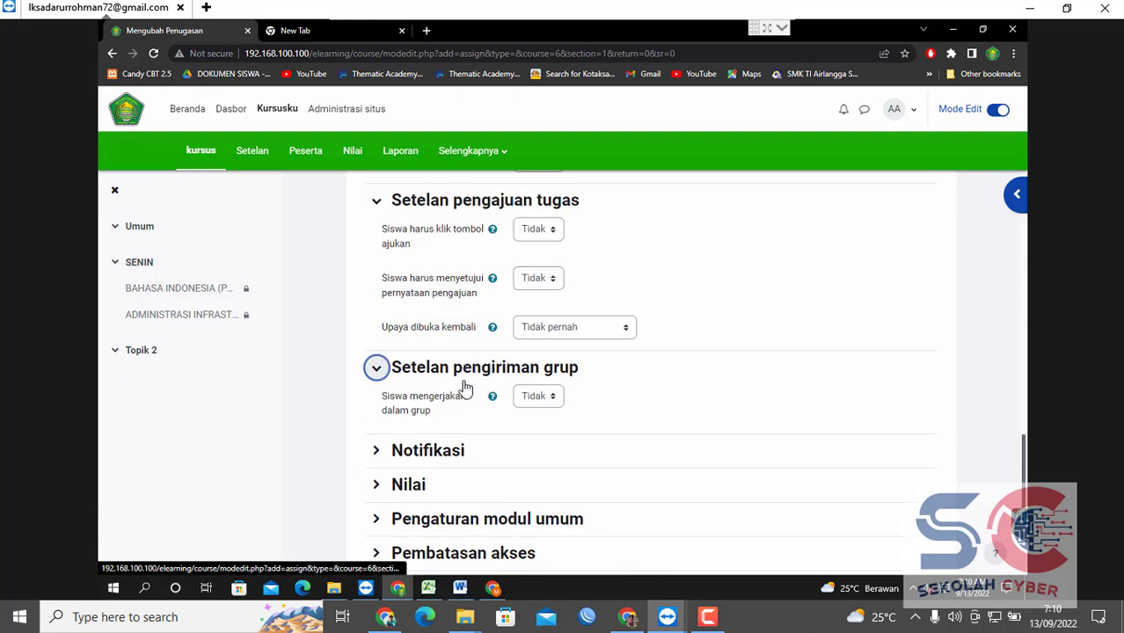
left_click(524, 397)
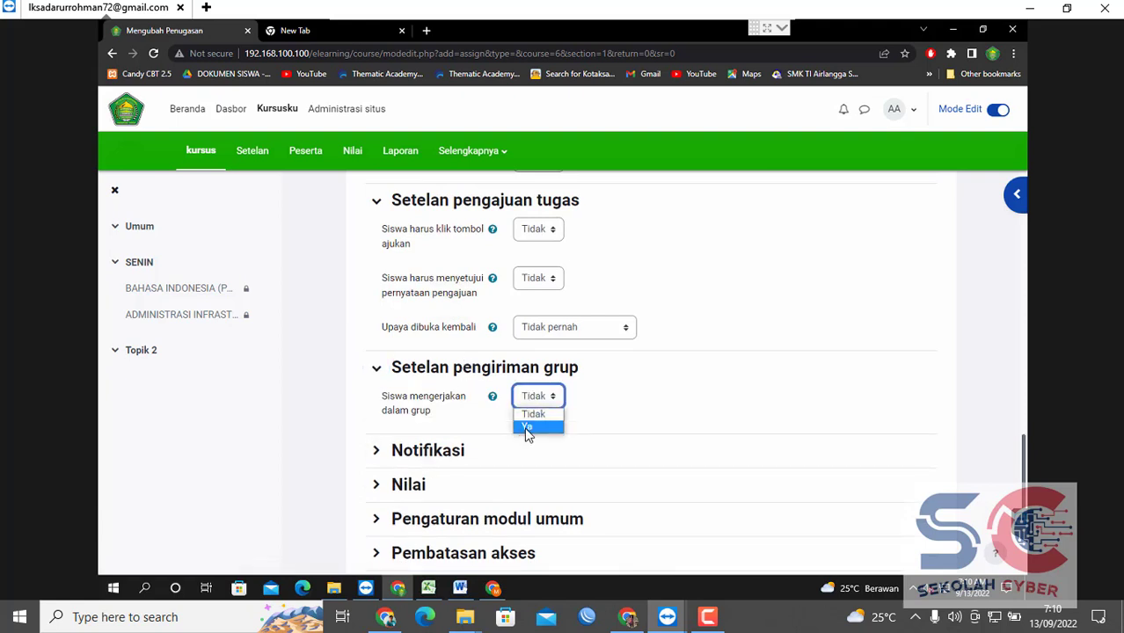
left_click(527, 429)
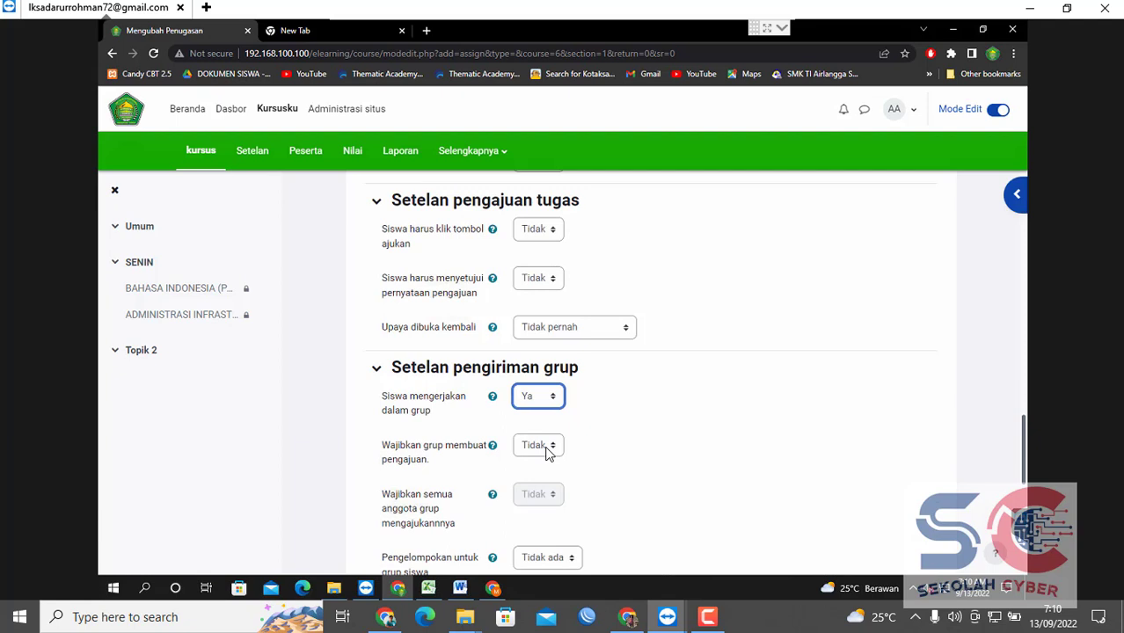
left_click(545, 446)
left_click(545, 446)
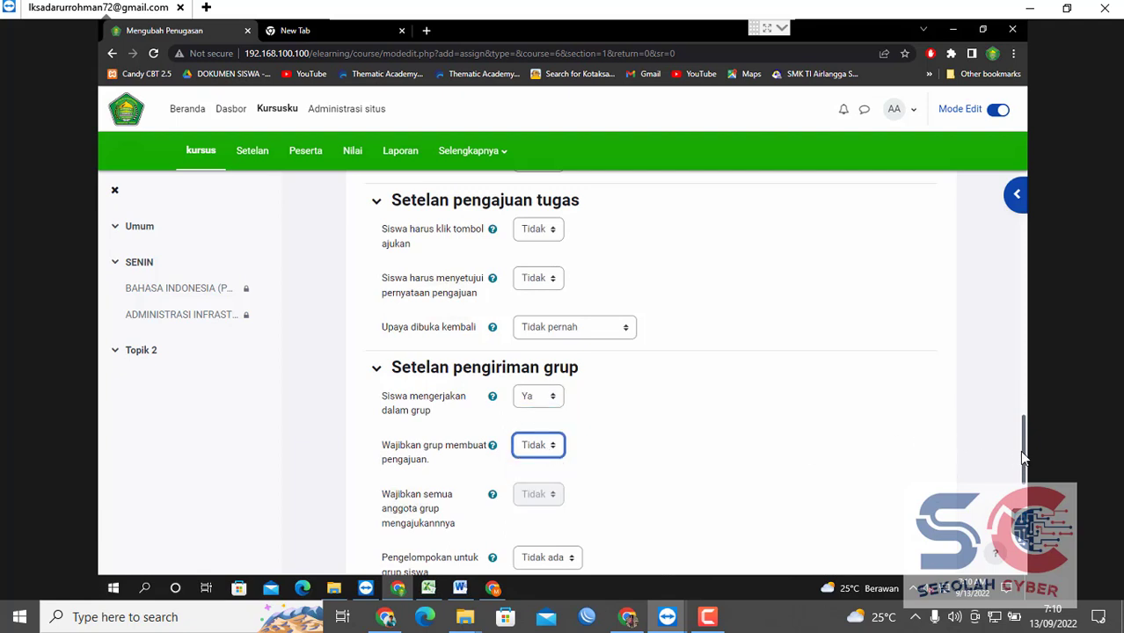
scroll(1023, 471, "down", 2)
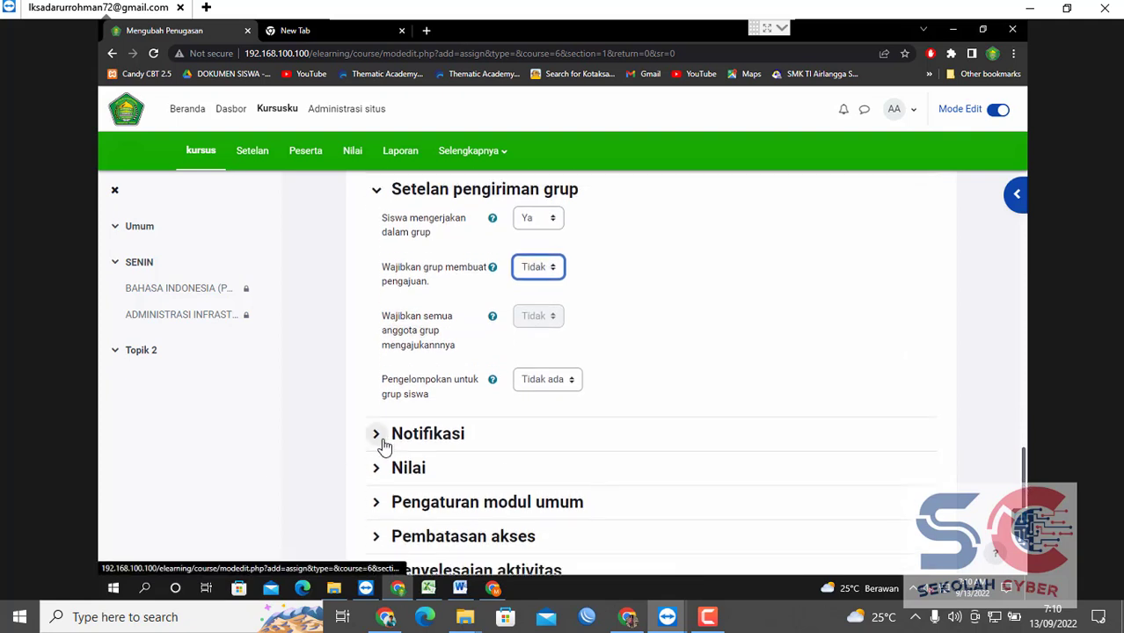
Choose XIAKL as the grouping for student groups, leaving group submission not required.
left_click(545, 377)
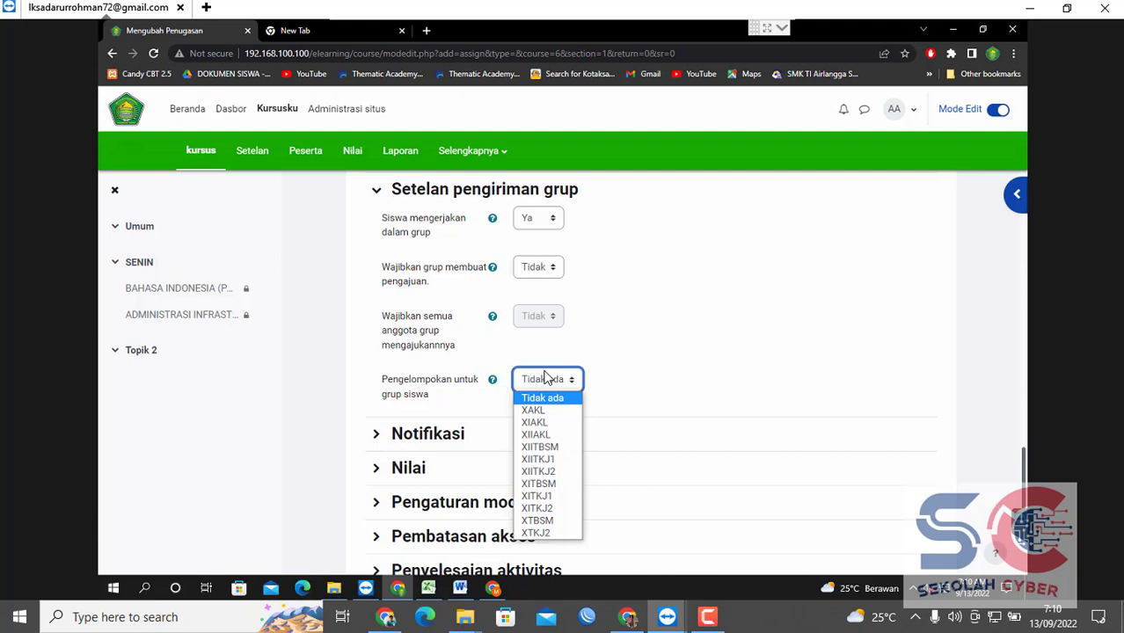
left_click(539, 423)
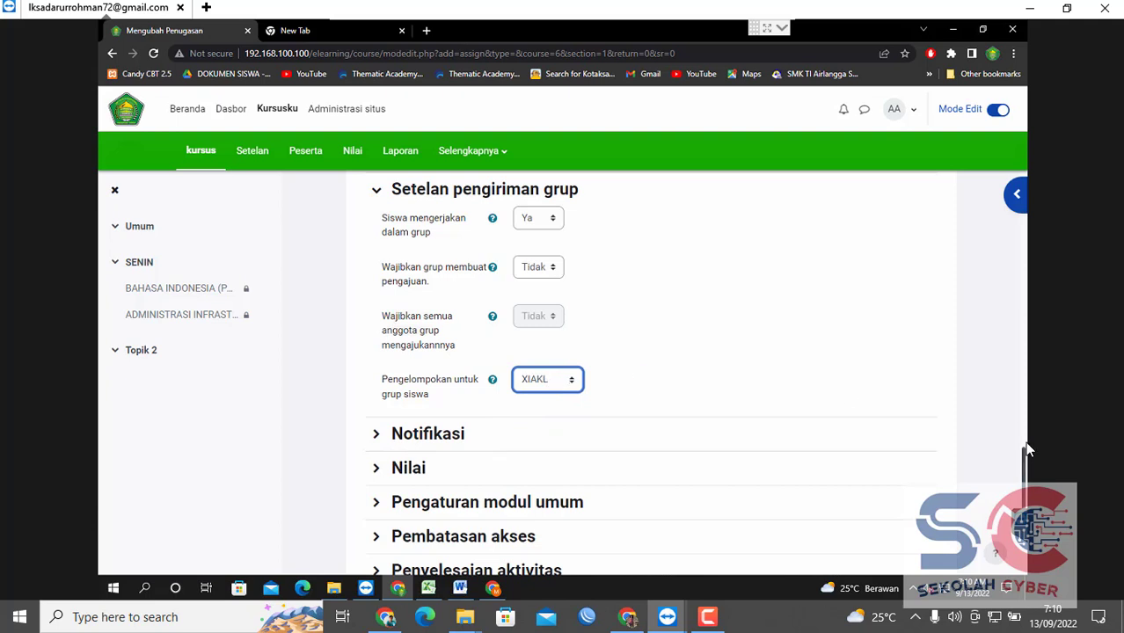
left_click_drag(1027, 443, 1027, 457)
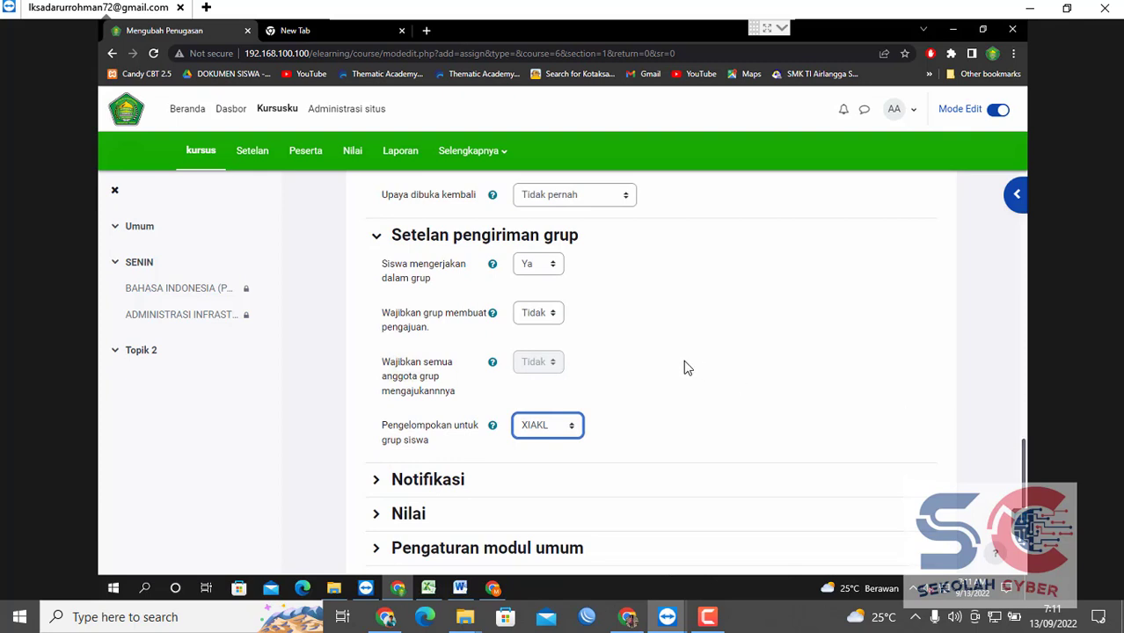
left_click(547, 314)
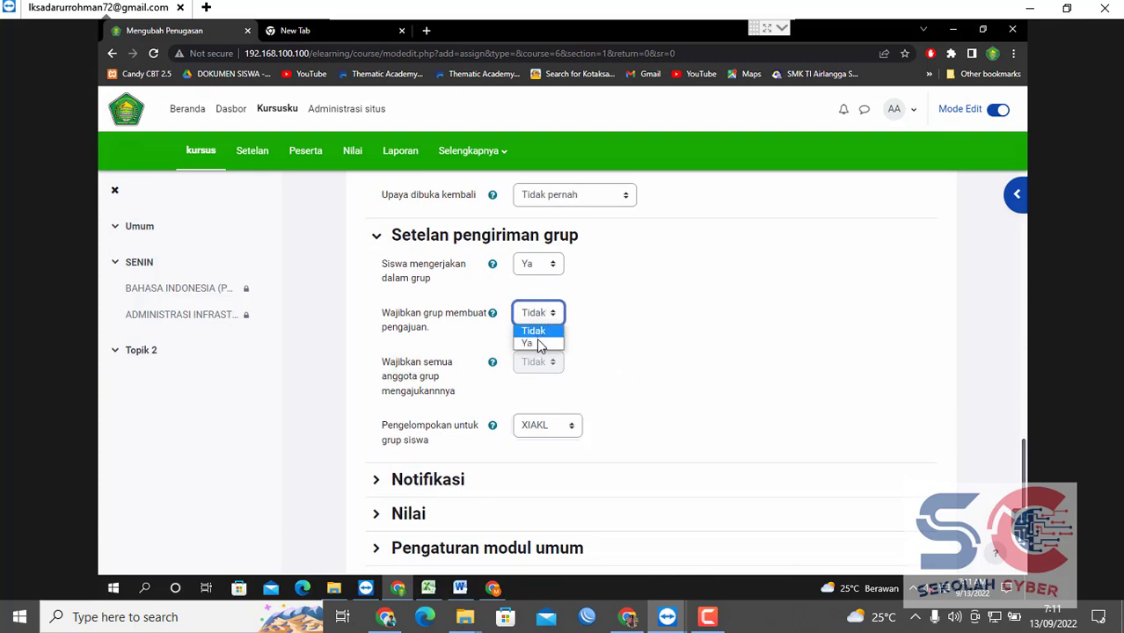
left_click(536, 343)
left_click(546, 322)
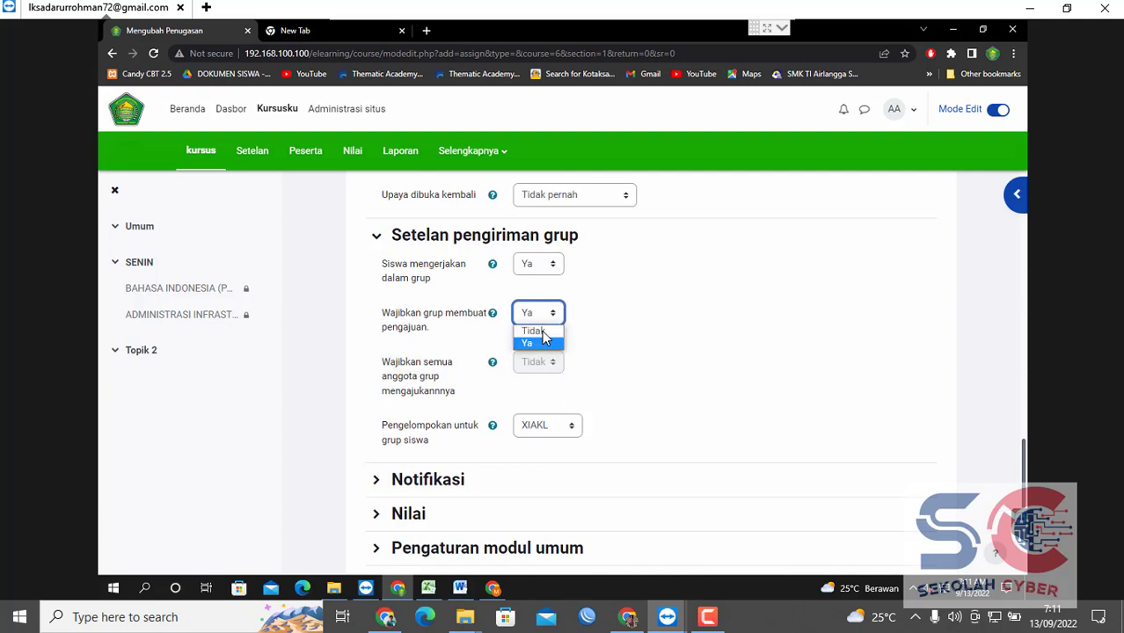
left_click(533, 331)
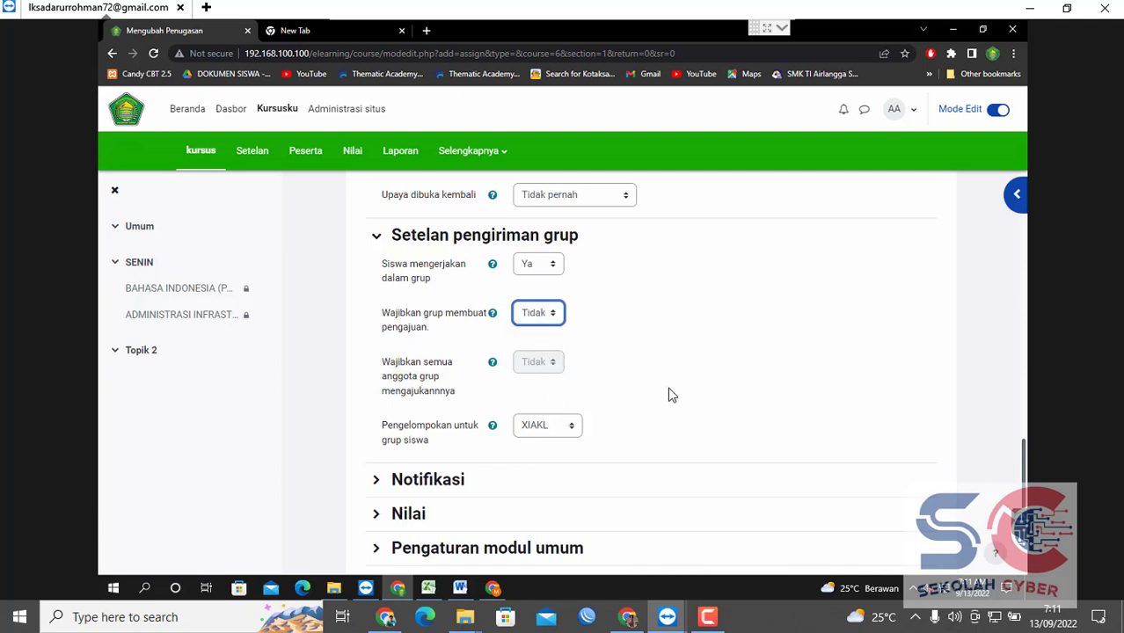
Toggle group submission off and back to Ya, then expand the Notifikasi section.
left_click(538, 264)
left_click(533, 282)
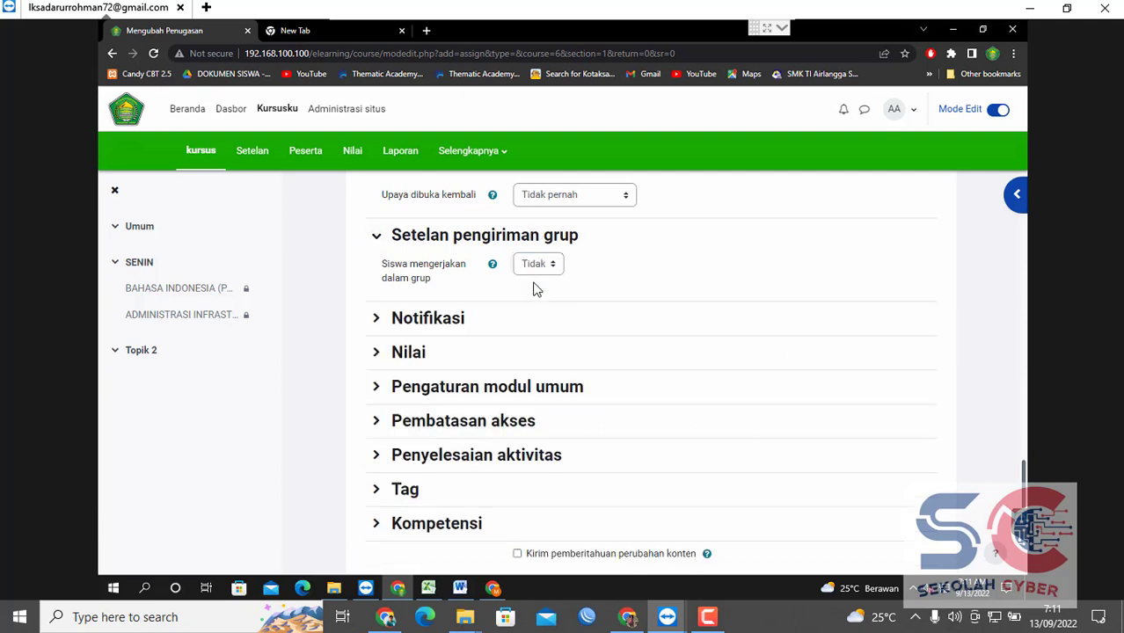
left_click(536, 267)
left_click(533, 294)
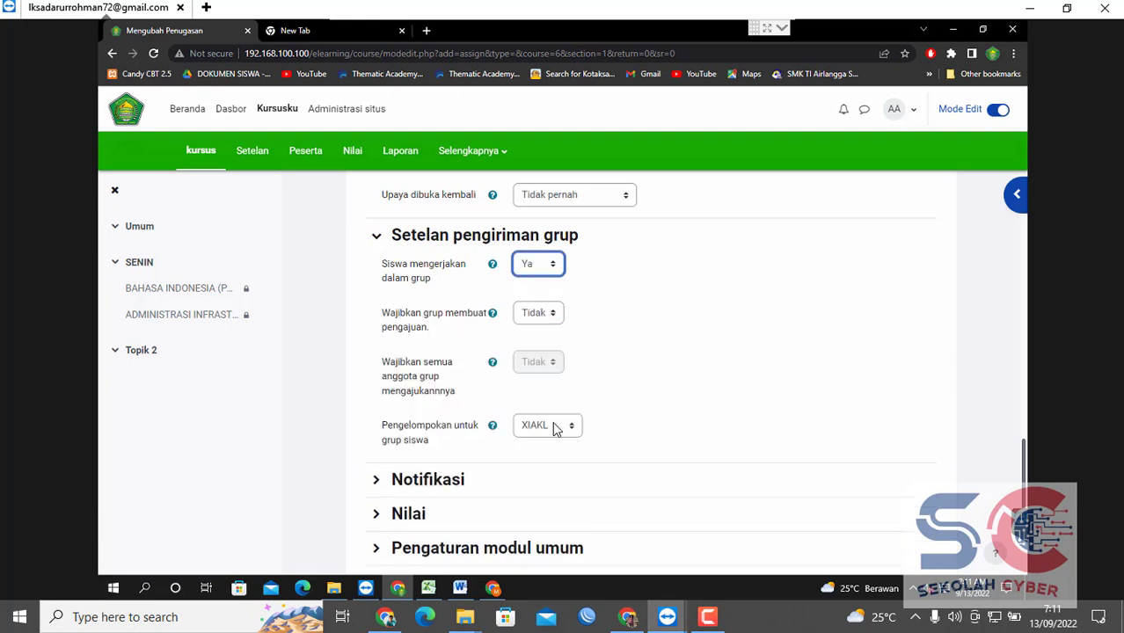
left_click(377, 481)
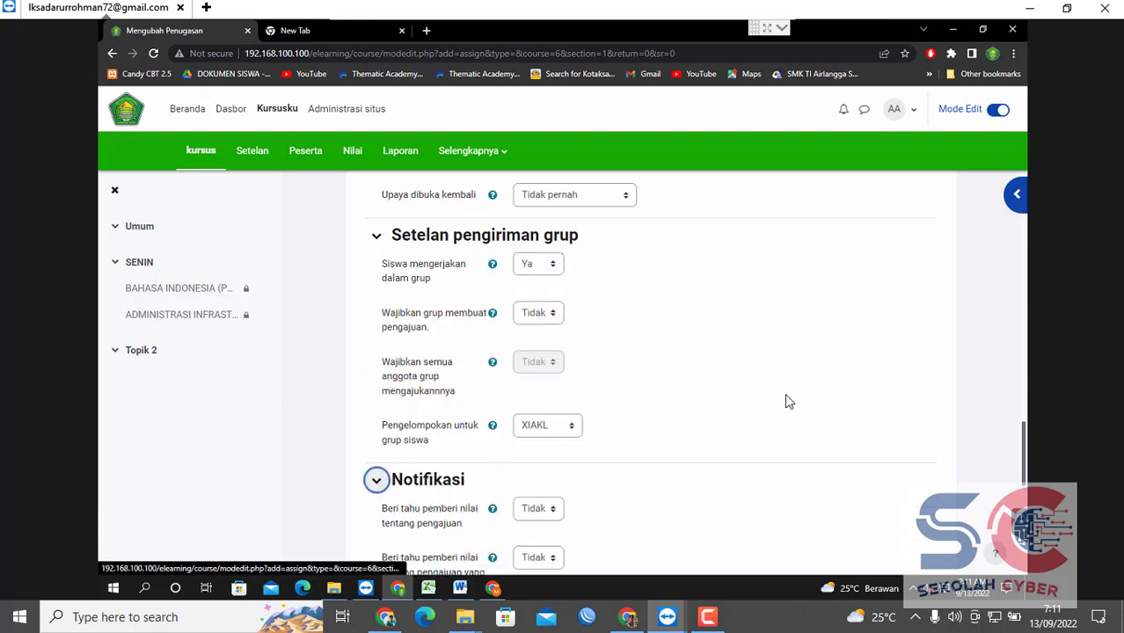
Expand the Nilai section and change the maximum grade from 50 to 100.
left_click_drag(1024, 479, 1024, 505)
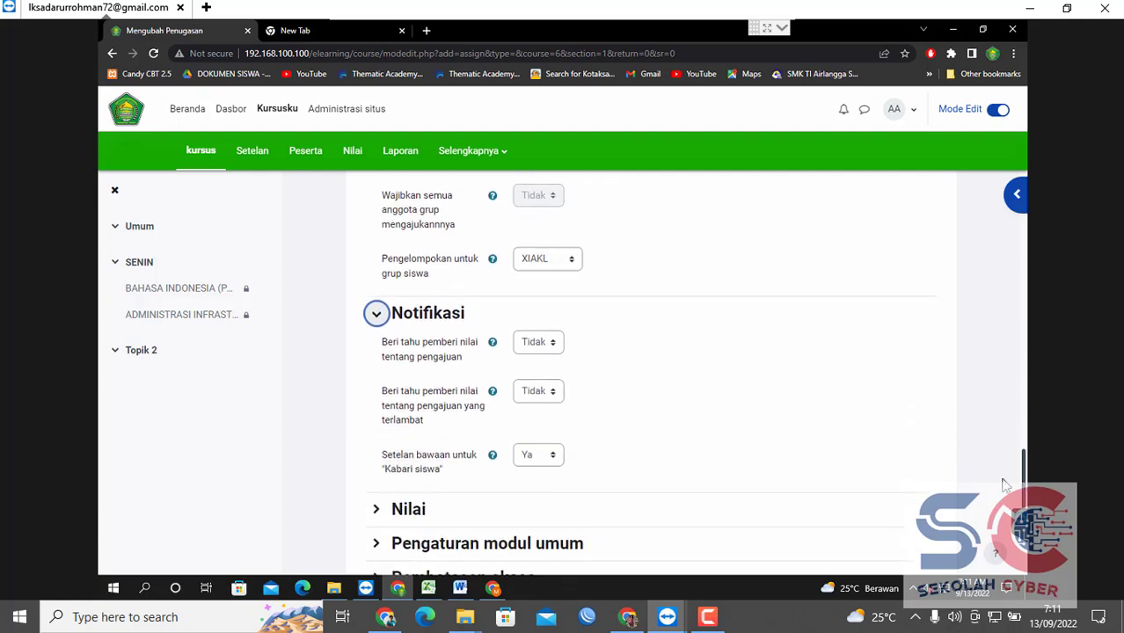
left_click(493, 261)
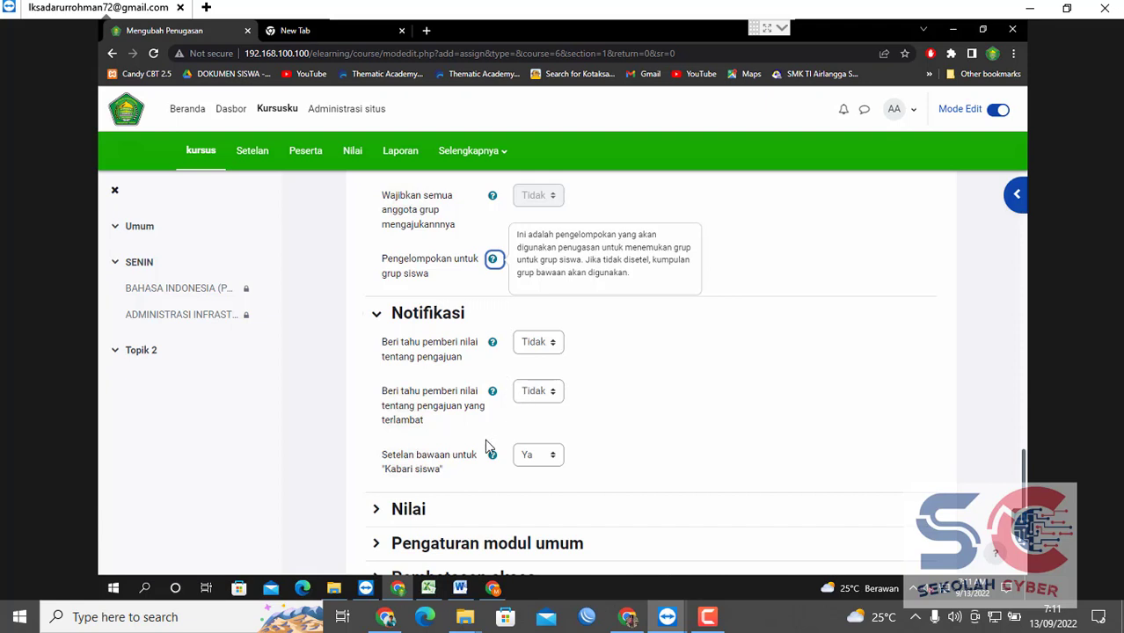
left_click(385, 507)
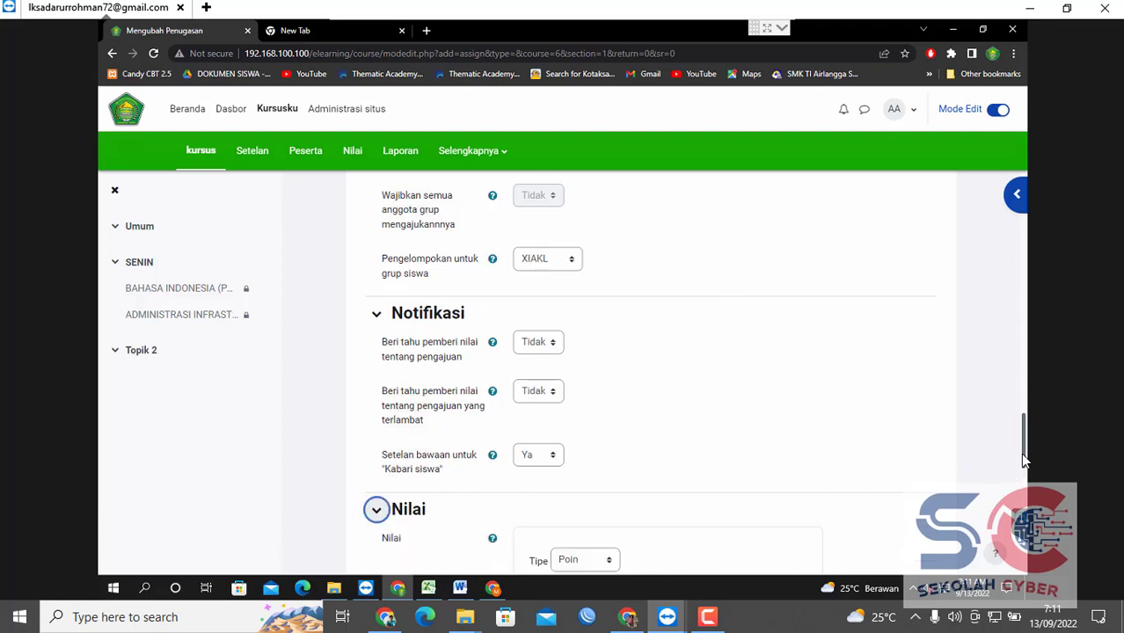
left_click_drag(1025, 449, 1012, 524)
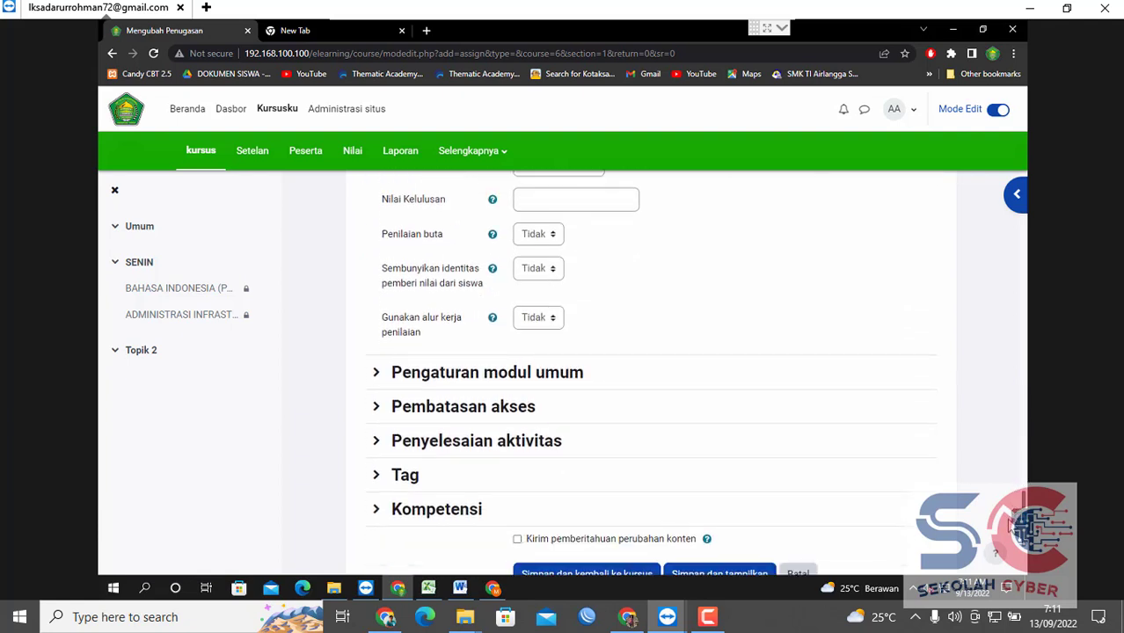
left_click(431, 407)
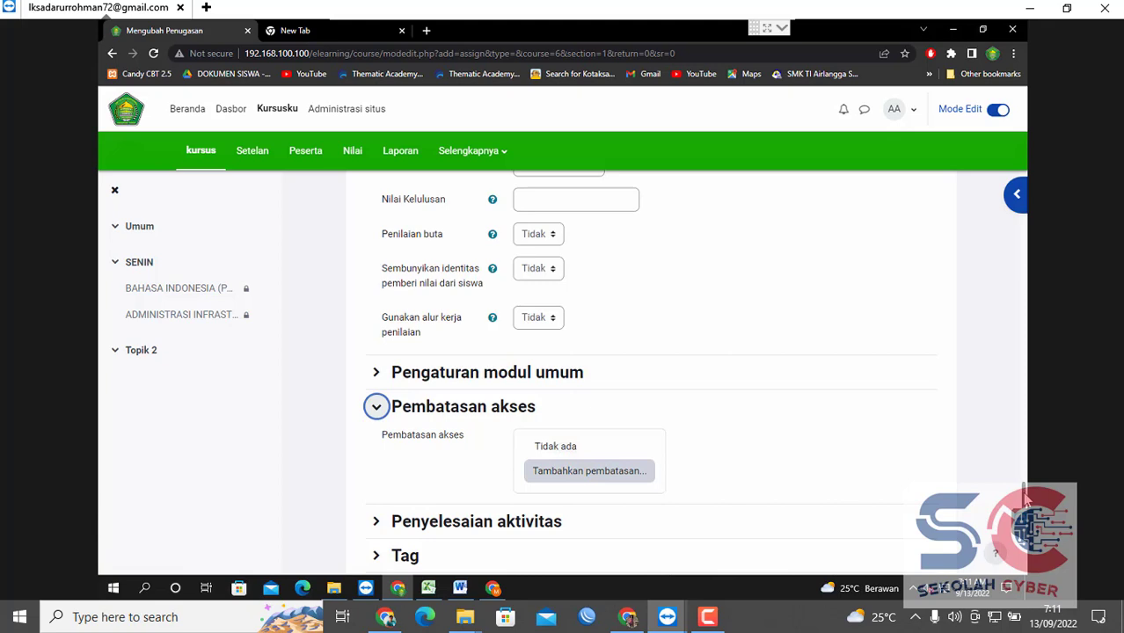
left_click_drag(1024, 499, 1019, 453)
left_click_drag(567, 346, 486, 343)
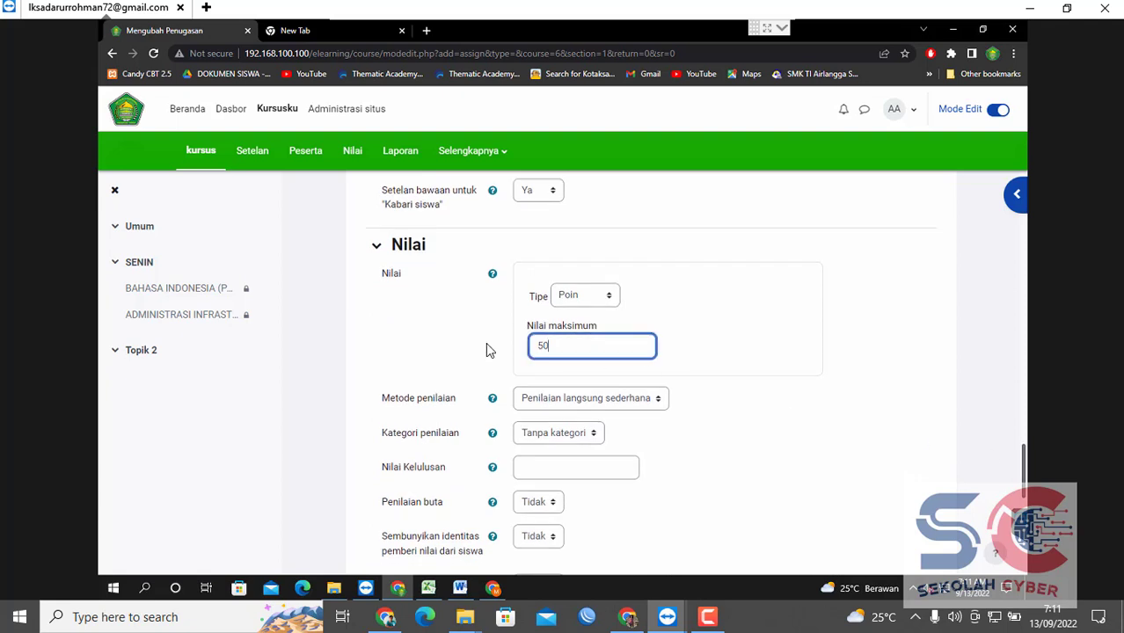
type("100")
left_click(965, 331)
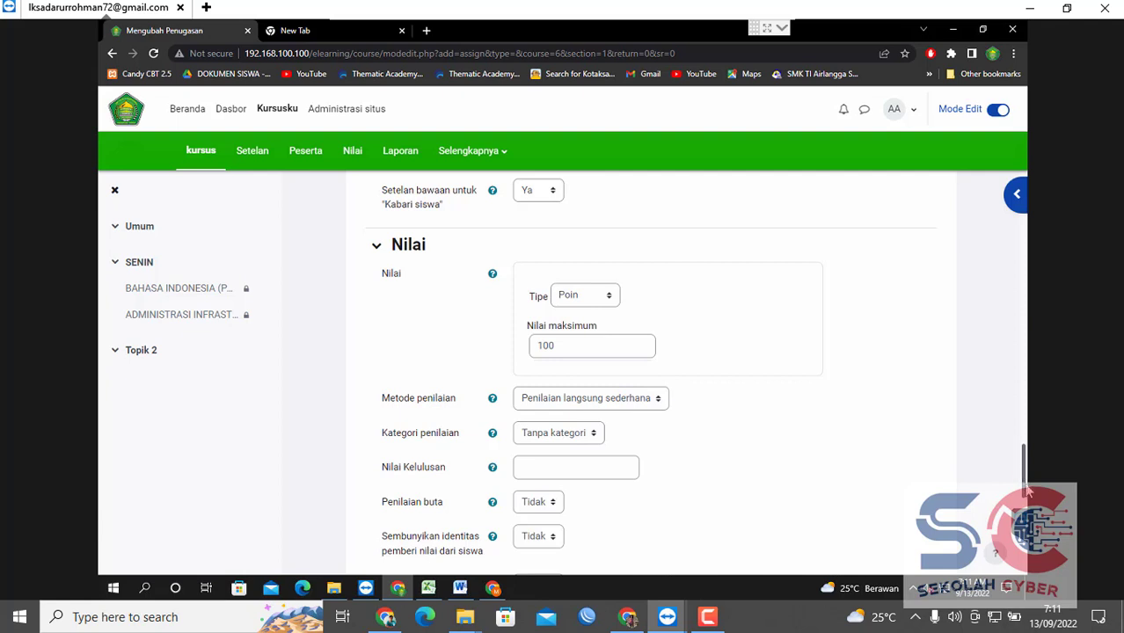
Enter 75 as the passing grade, leaving the grade category unchanged.
left_click_drag(1021, 477, 1022, 495)
left_click(591, 307)
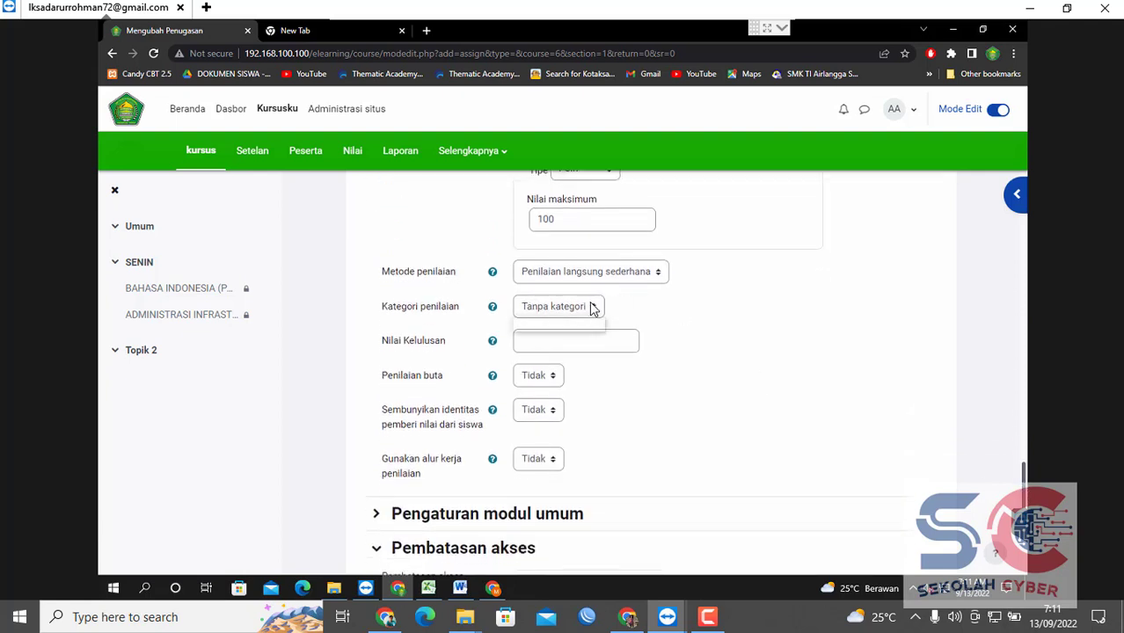
left_click(592, 307)
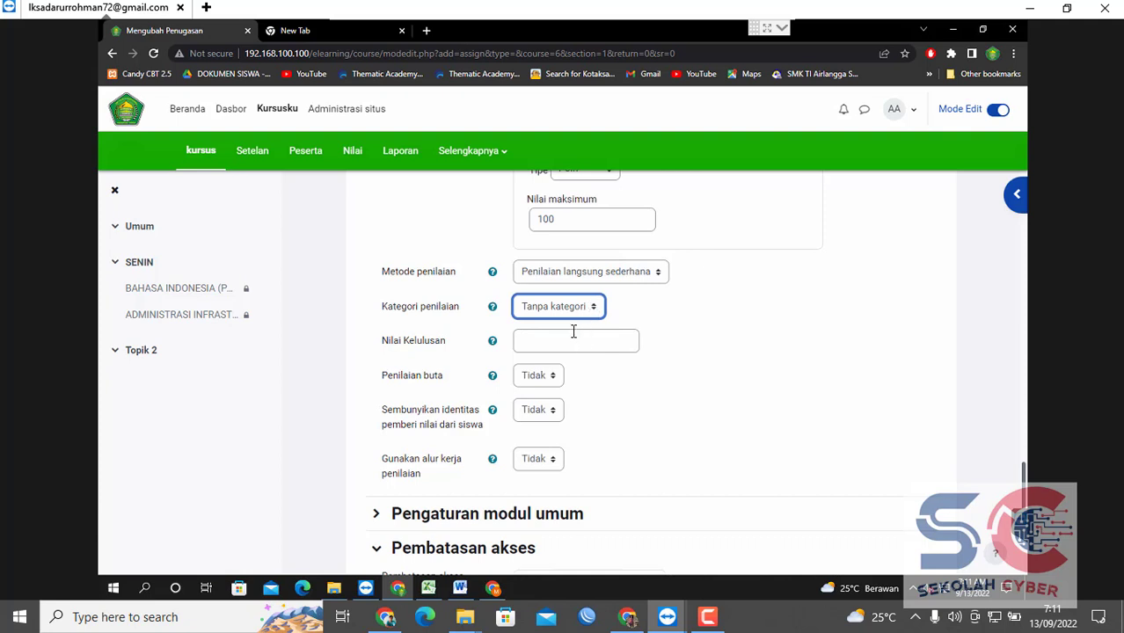
left_click(574, 333)
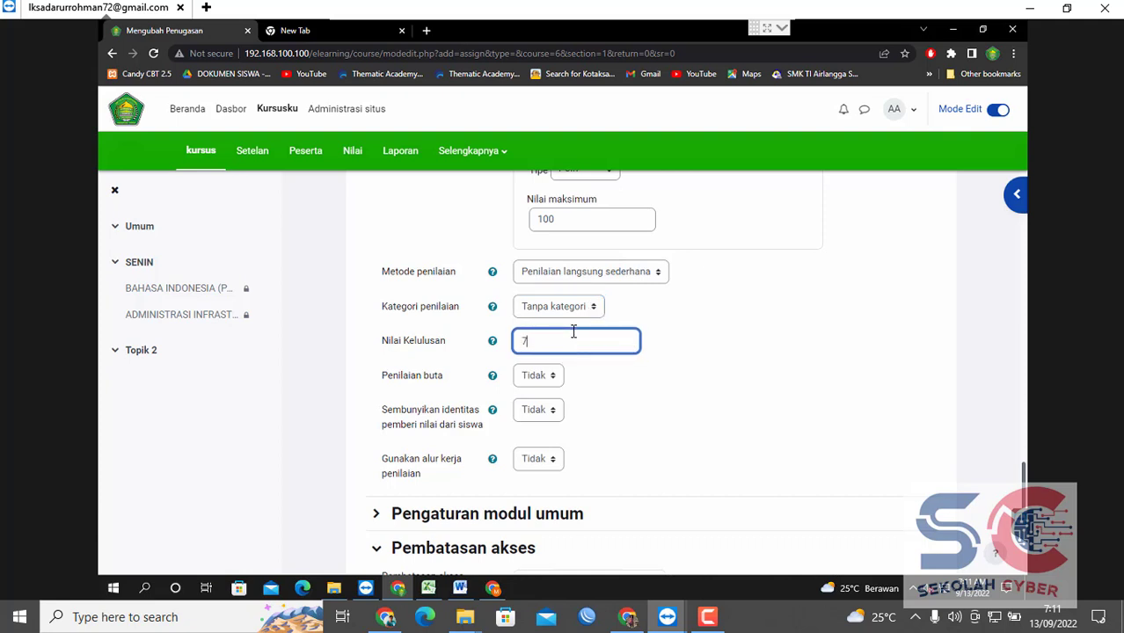
type("75")
left_click_drag(1022, 491, 1022, 510)
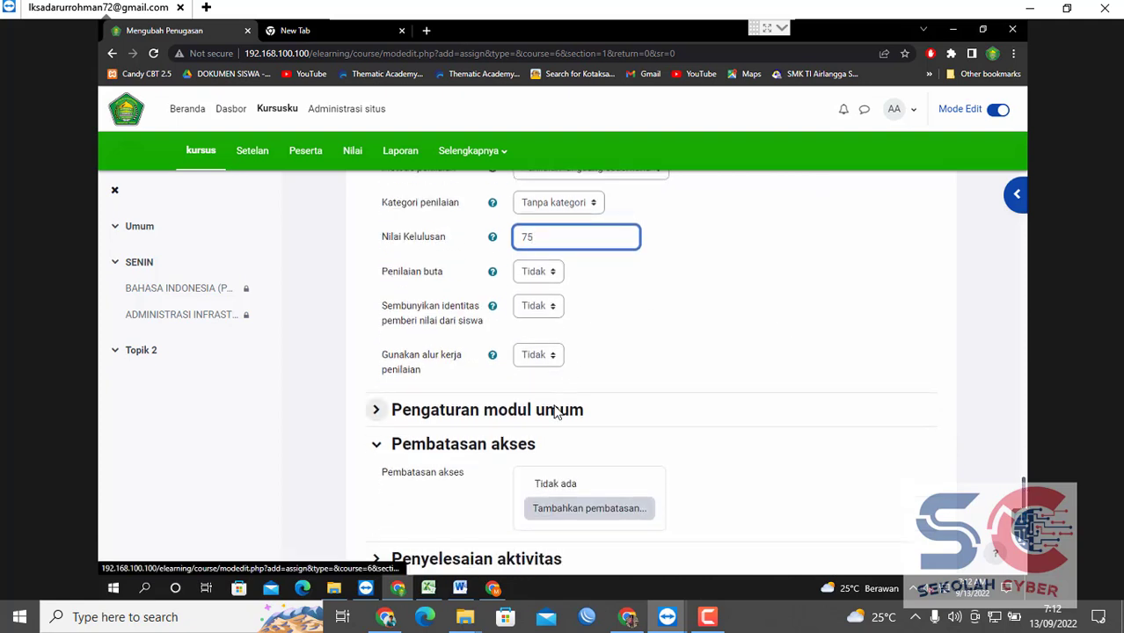
left_click(525, 447)
left_click(525, 449)
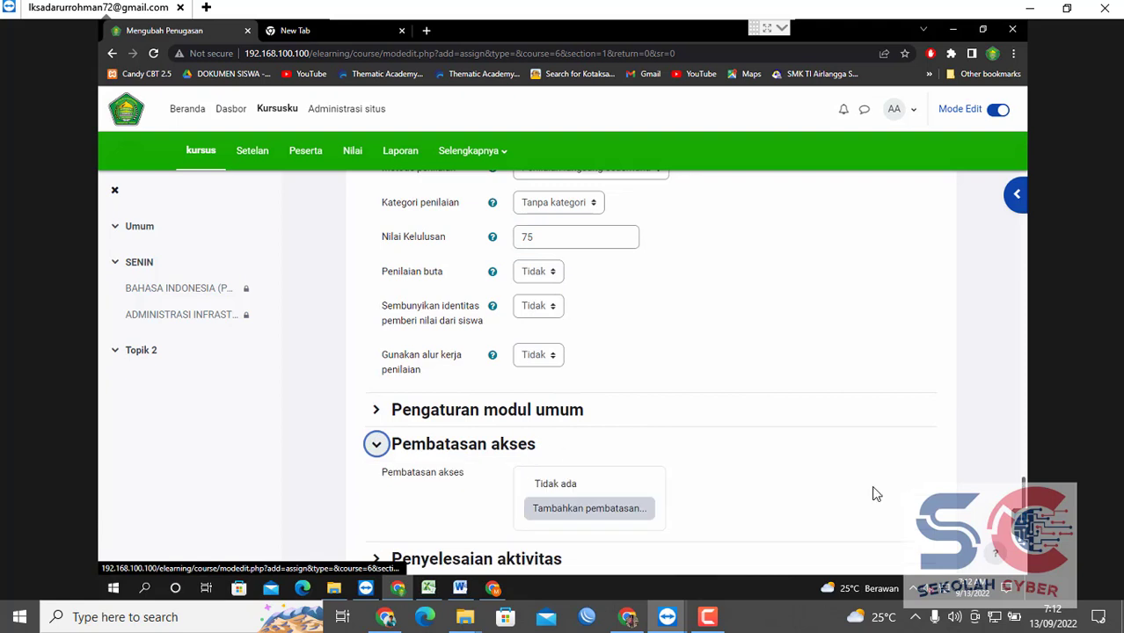
Add a grouping access restriction limited to XIITKJ1.
scroll(1024, 485, "down", 1)
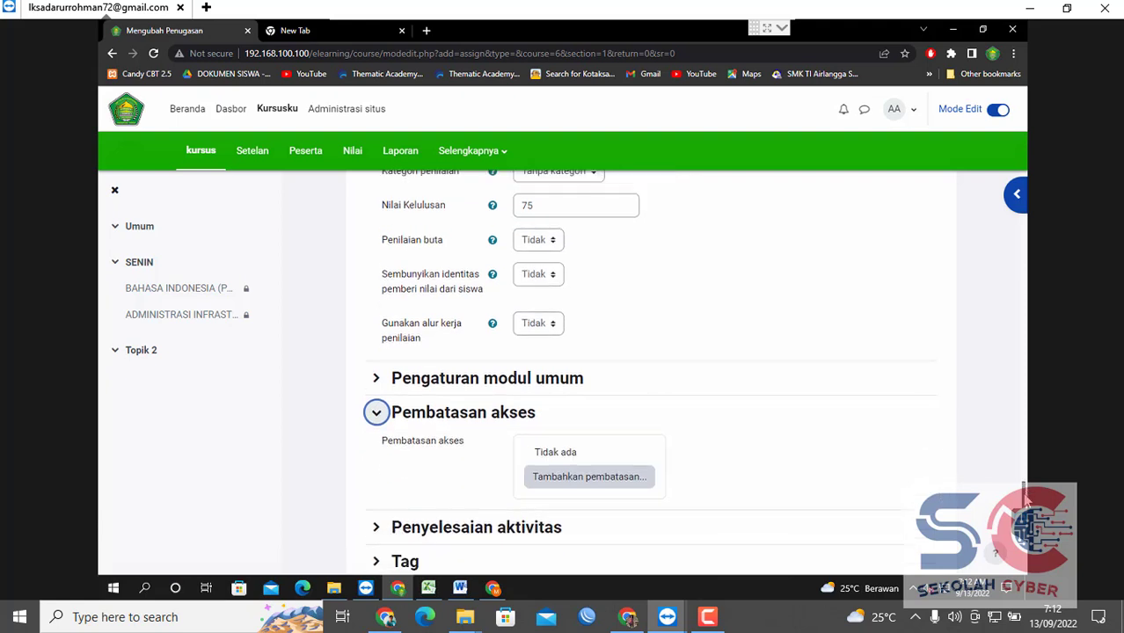
left_click(535, 435)
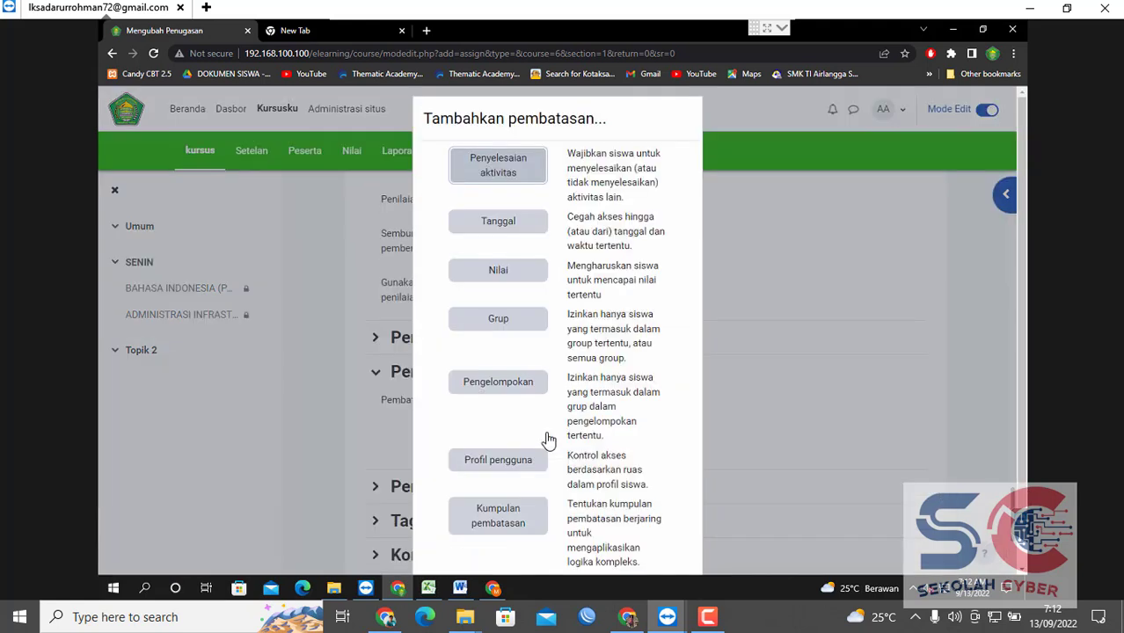
left_click(490, 379)
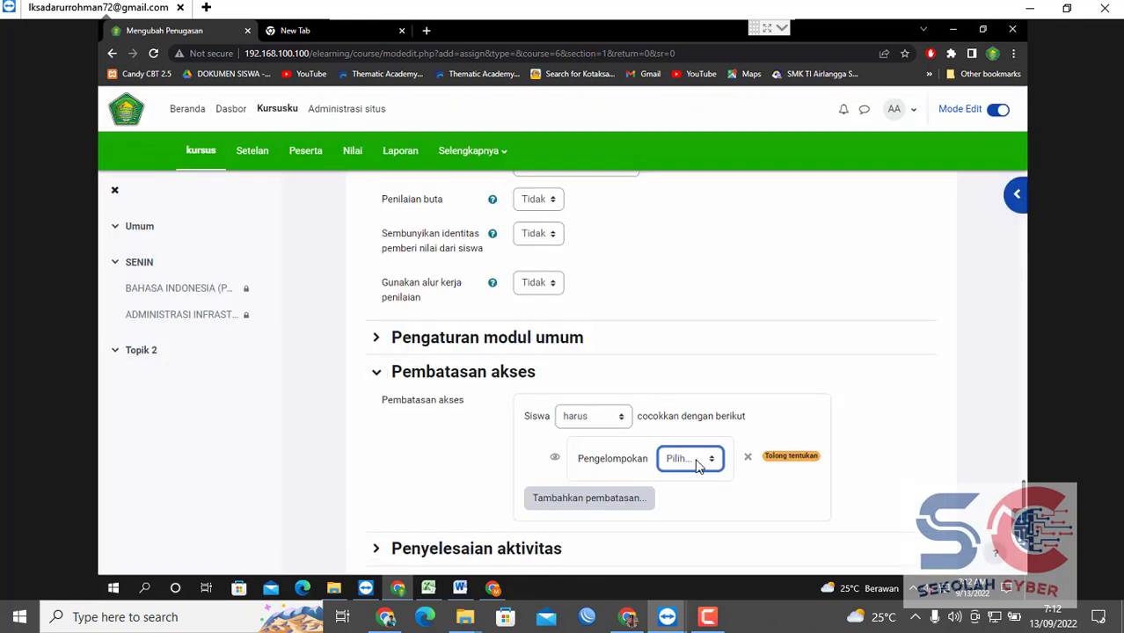
left_click(697, 463)
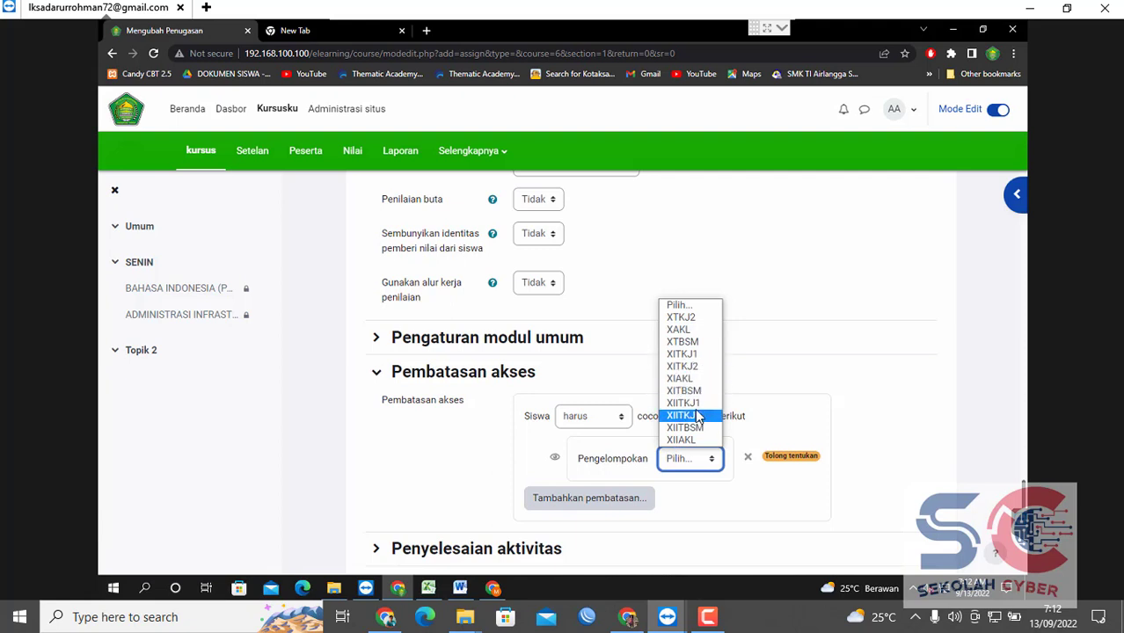
left_click(685, 404)
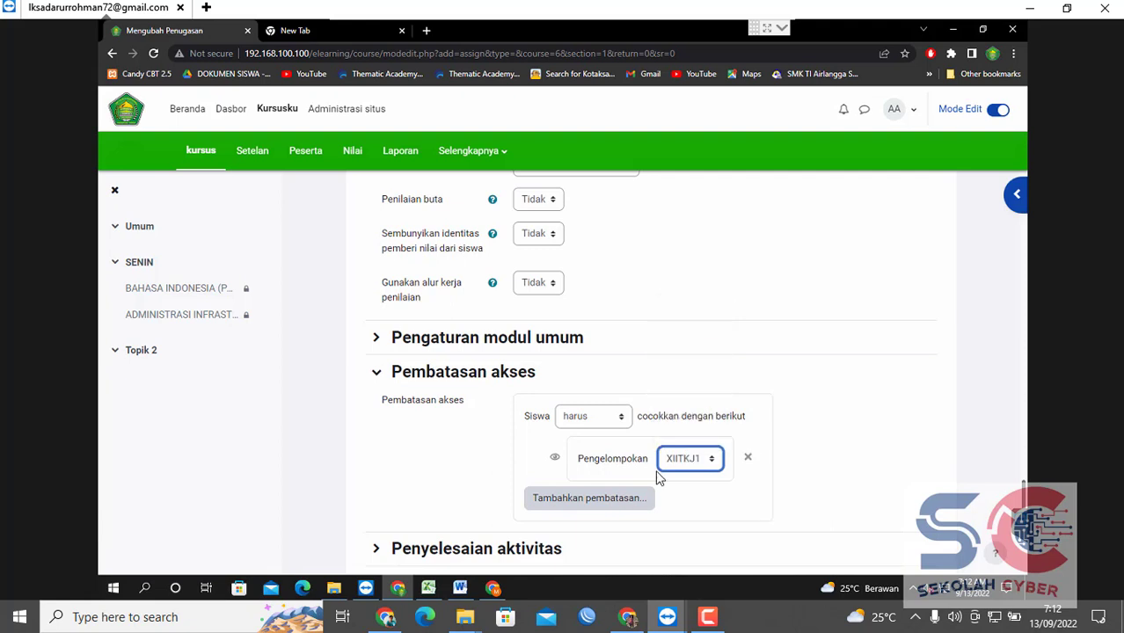
Add a second grouping restriction for XIITKJ2 and switch matching from 'semua' to 'apapun'.
left_click(620, 499)
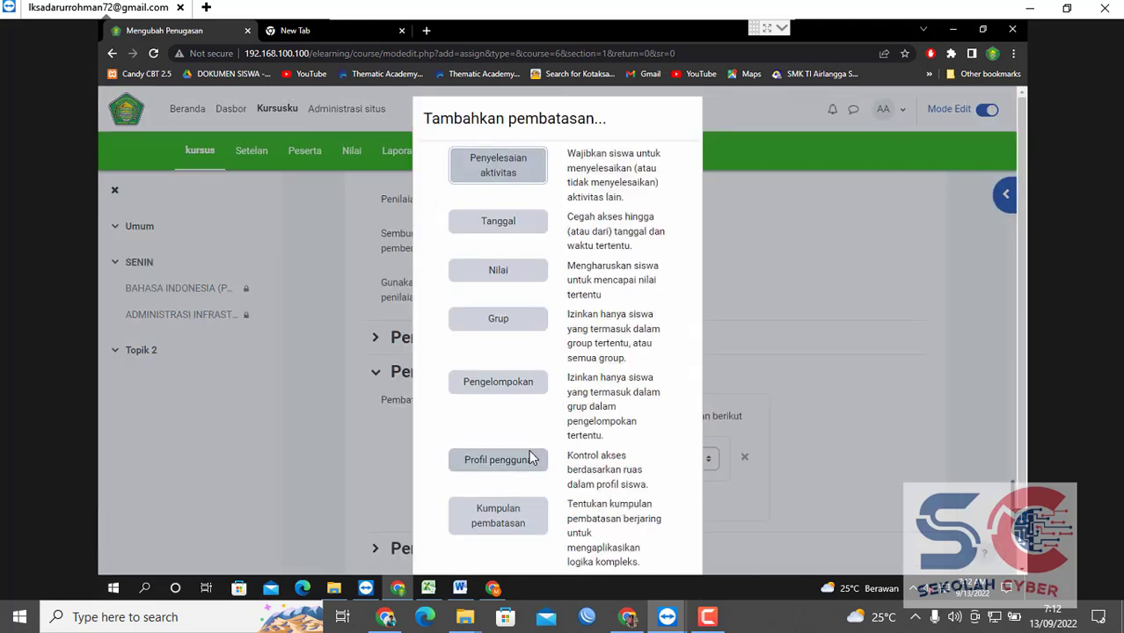
left_click(519, 382)
left_click(695, 525)
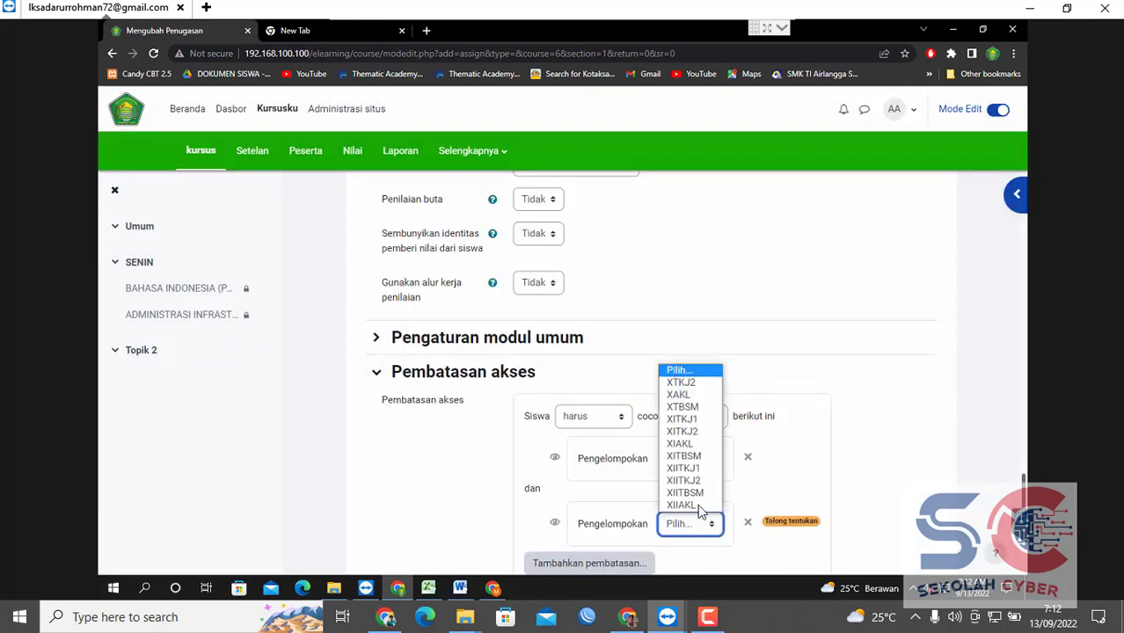
left_click(695, 482)
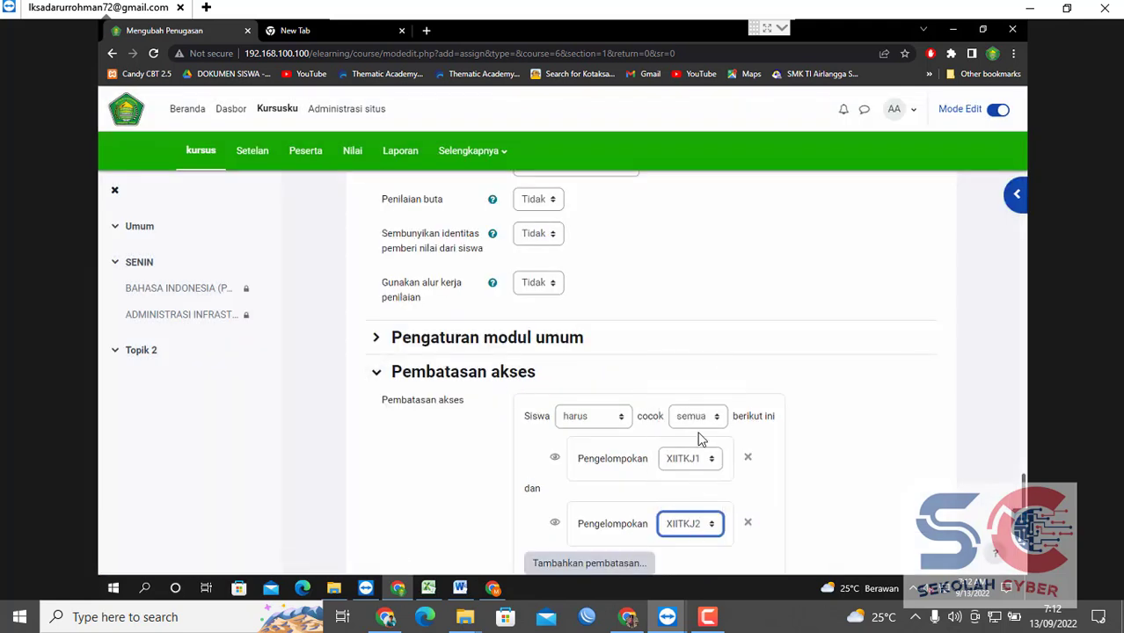
left_click(701, 421)
left_click(695, 446)
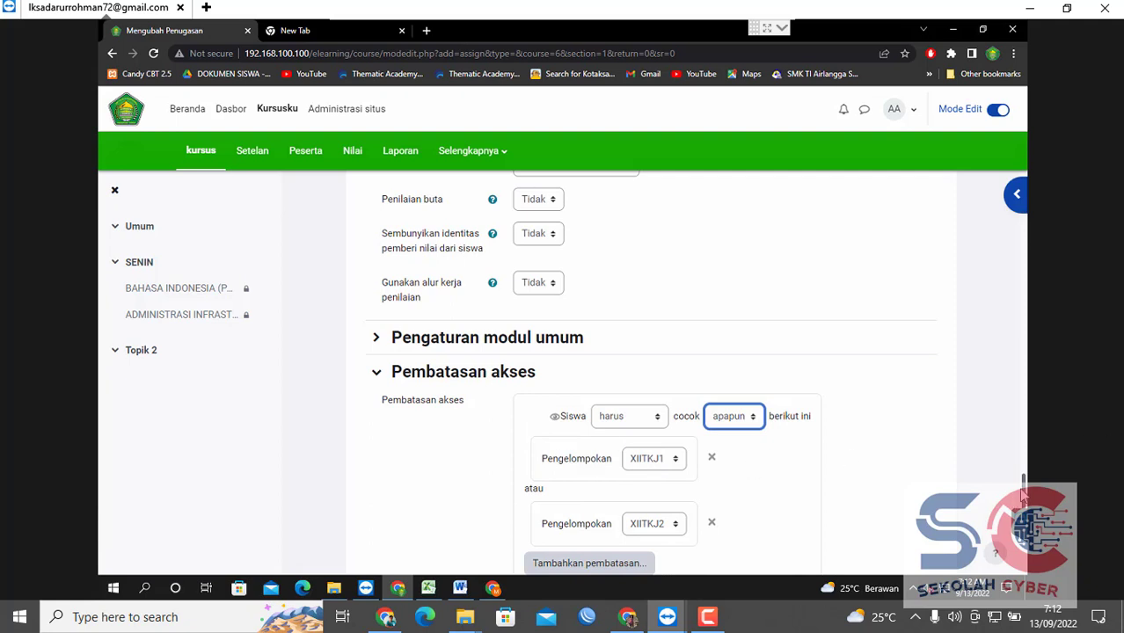
left_click_drag(1024, 495, 1024, 508)
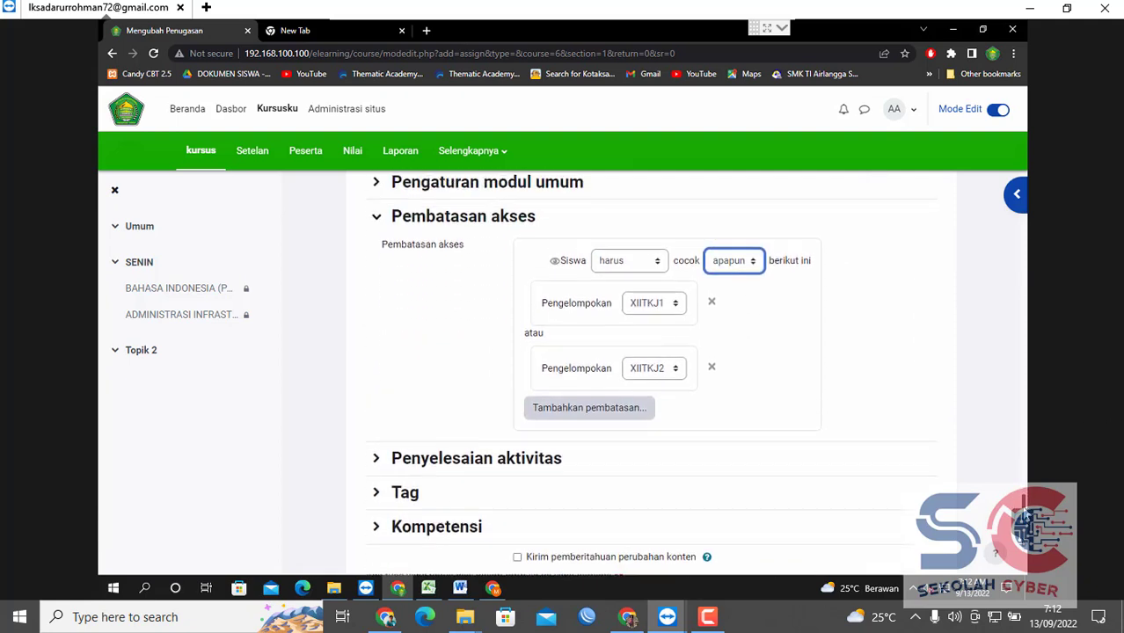
Set Pelacakan penyelesaian to 'Aktivitas otomatis lengkap apabila kondisi terpenuhi'.
left_click(508, 461)
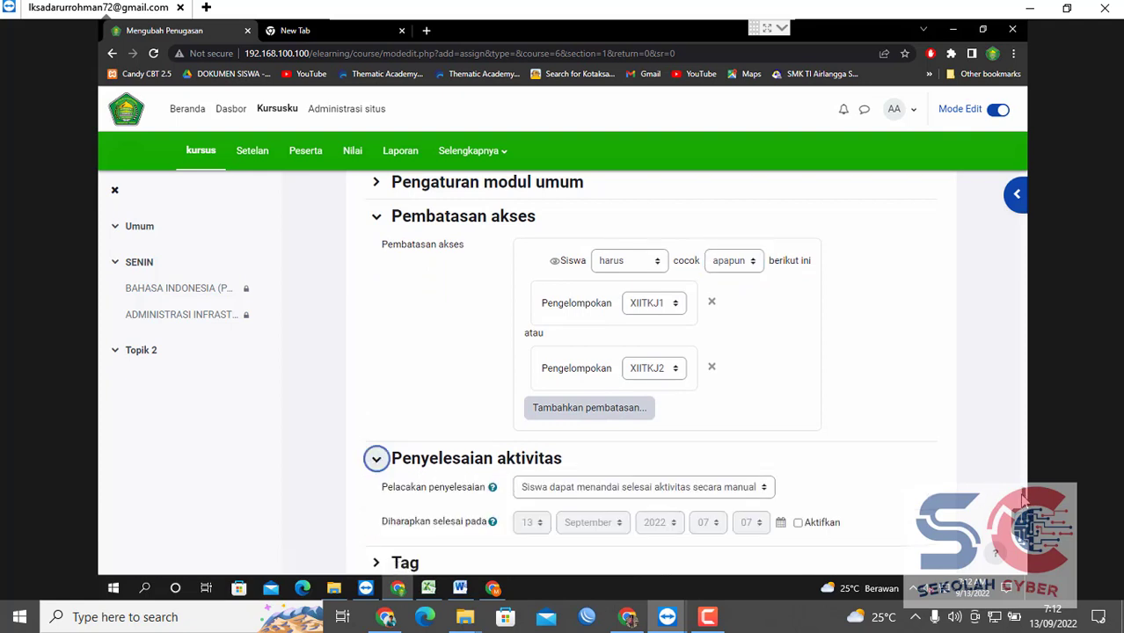
scroll(724, 452, "down", 1)
left_click(727, 467)
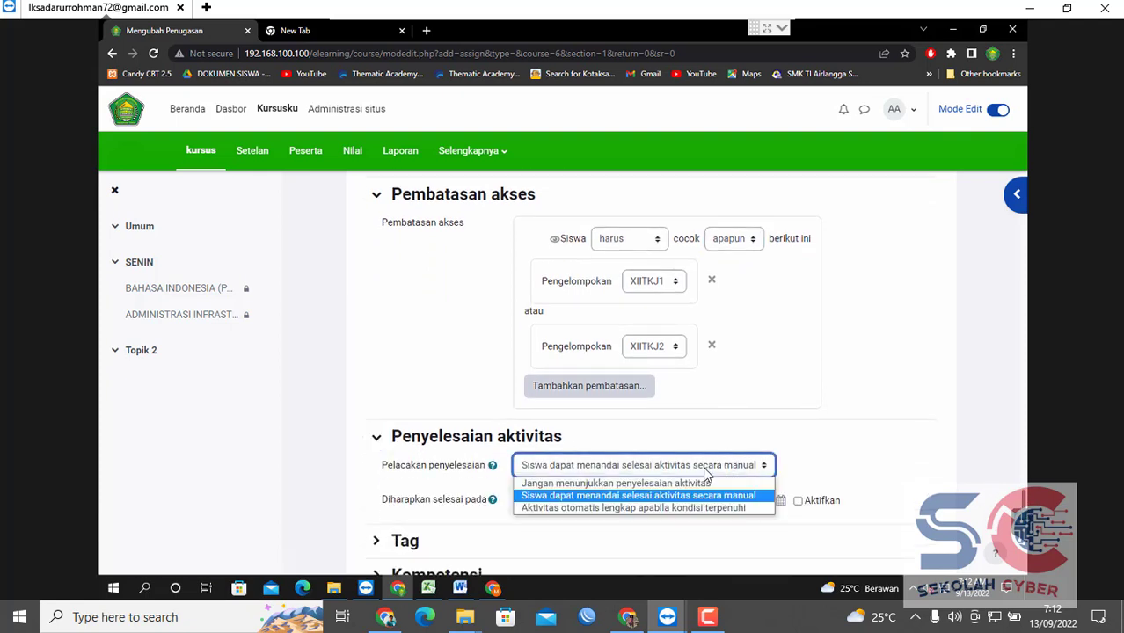
left_click(669, 510)
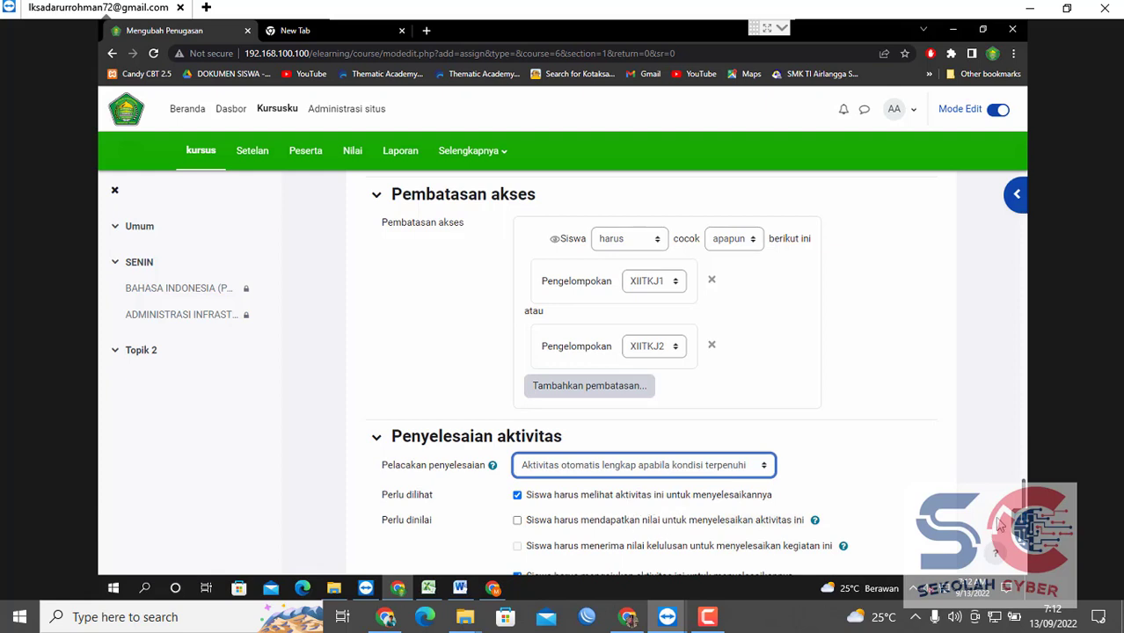
scroll(1026, 492, "down", 2)
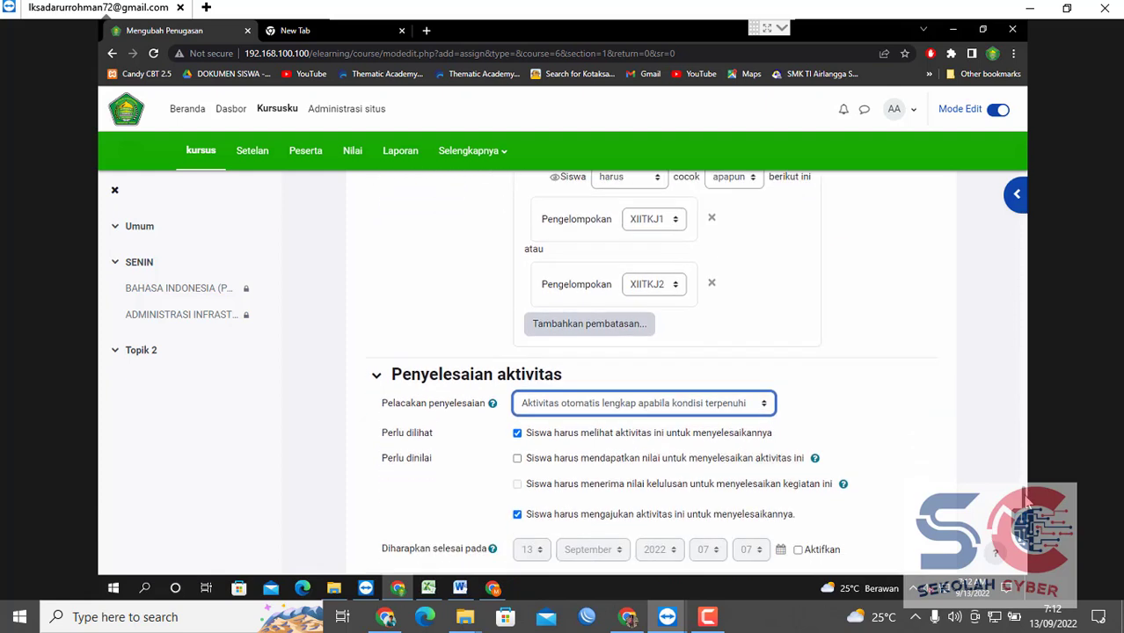
scroll(698, 373, "down", 1)
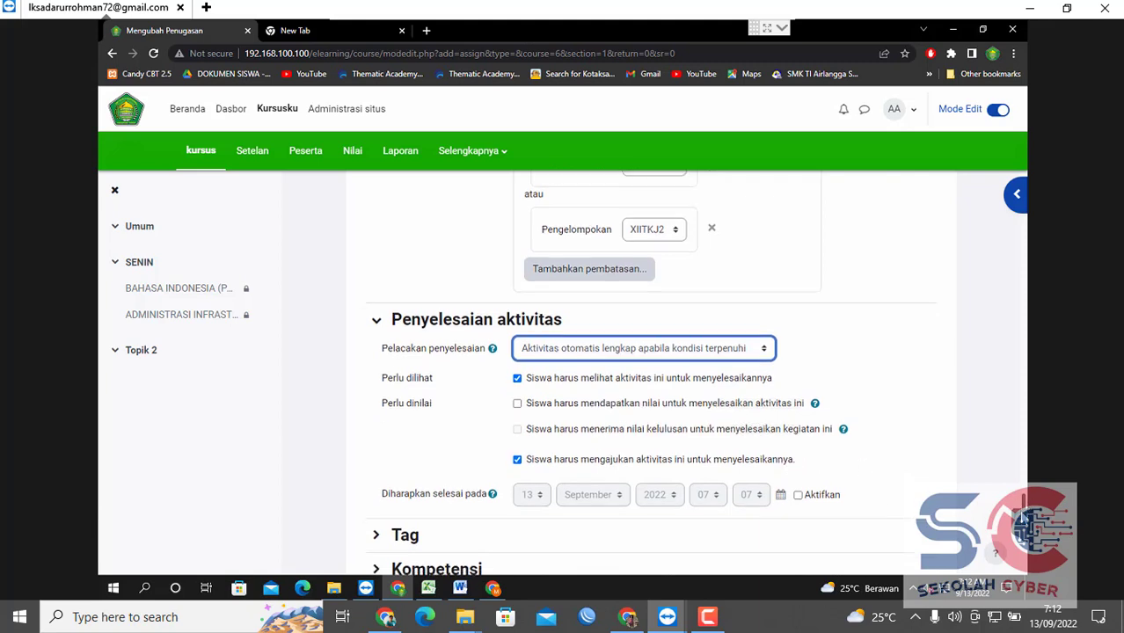
left_click_drag(1023, 509, 1022, 466)
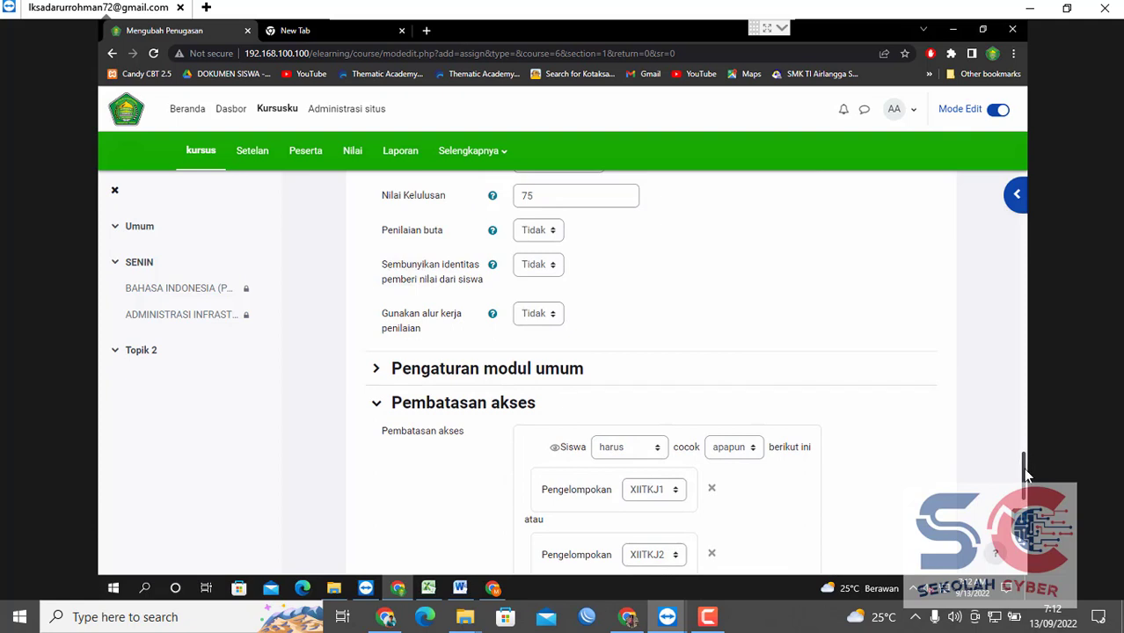
left_click_drag(1026, 473, 1028, 389)
Set the student-group grouping to Tidak ada and group work to Tidak.
left_click(550, 416)
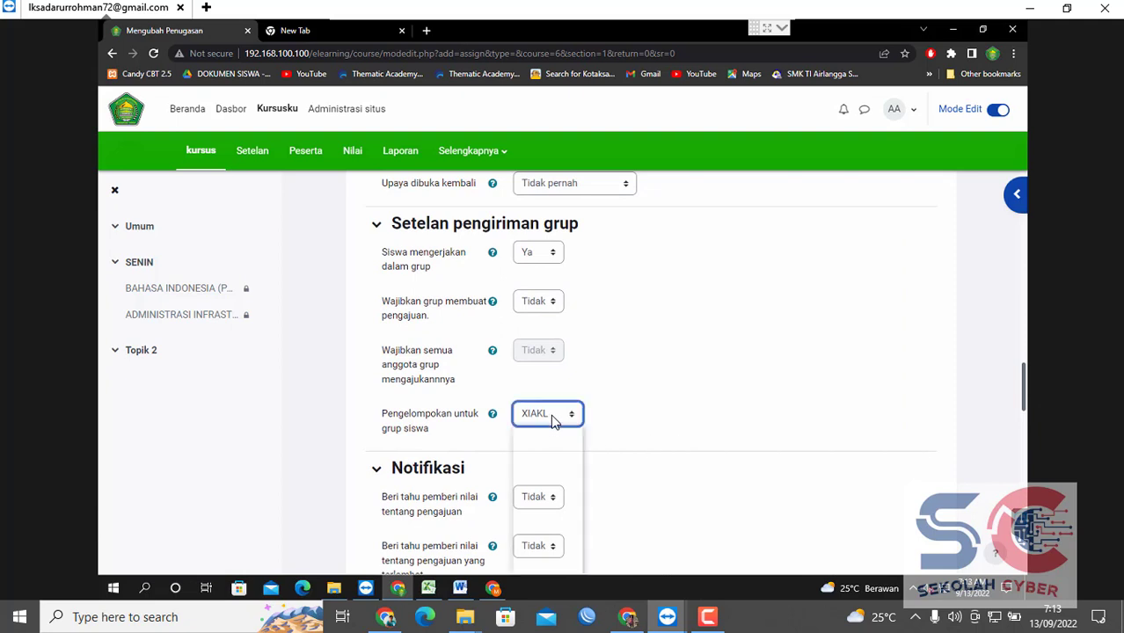
left_click(551, 434)
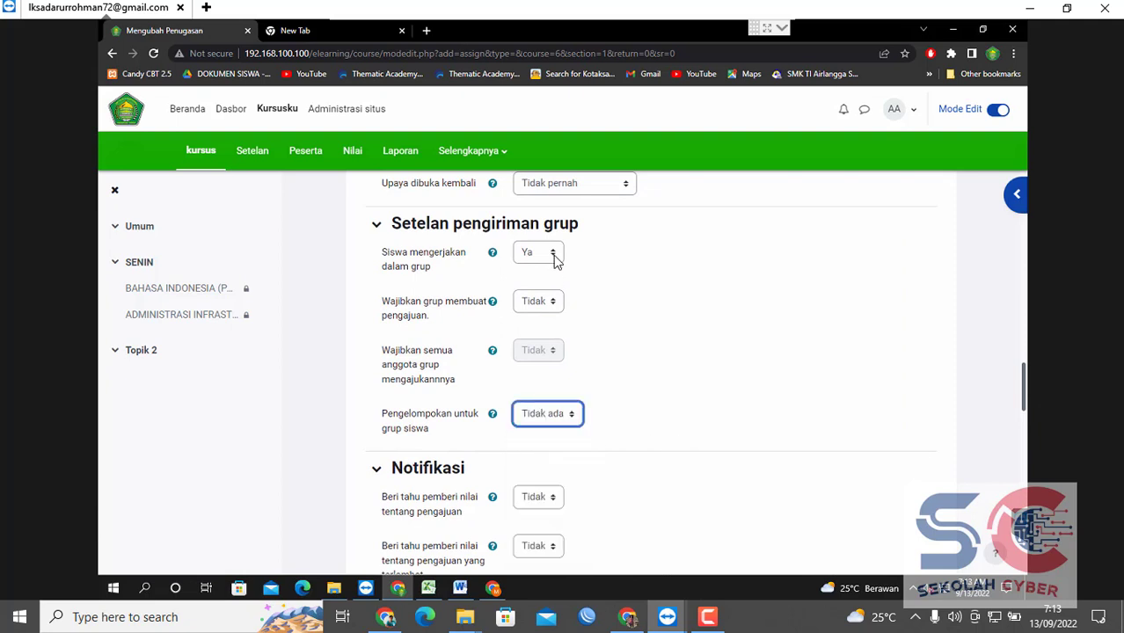
left_click(554, 257)
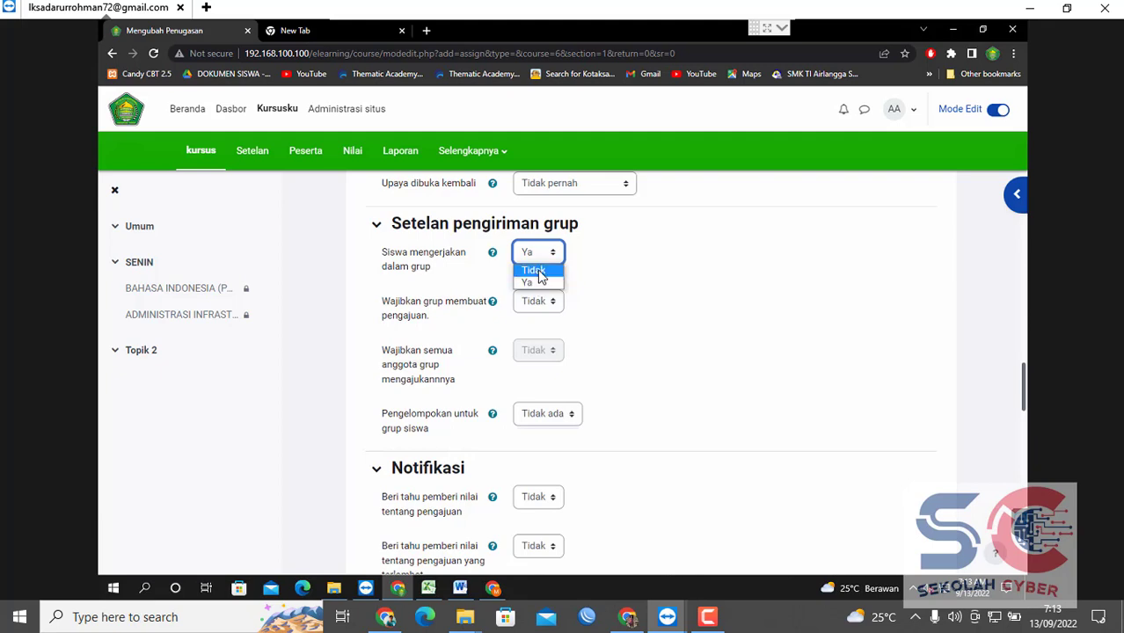
left_click(540, 277)
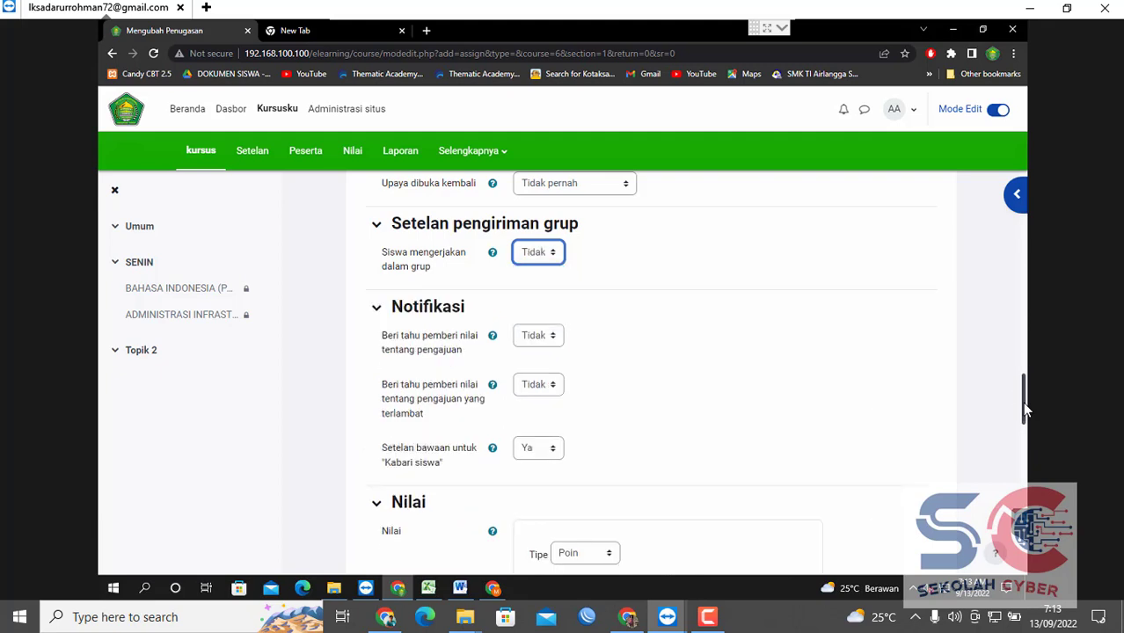
Set 'Siswa harus klik tombol ajukan' to Ya and save, returning to the course.
left_click_drag(1024, 404, 1024, 496)
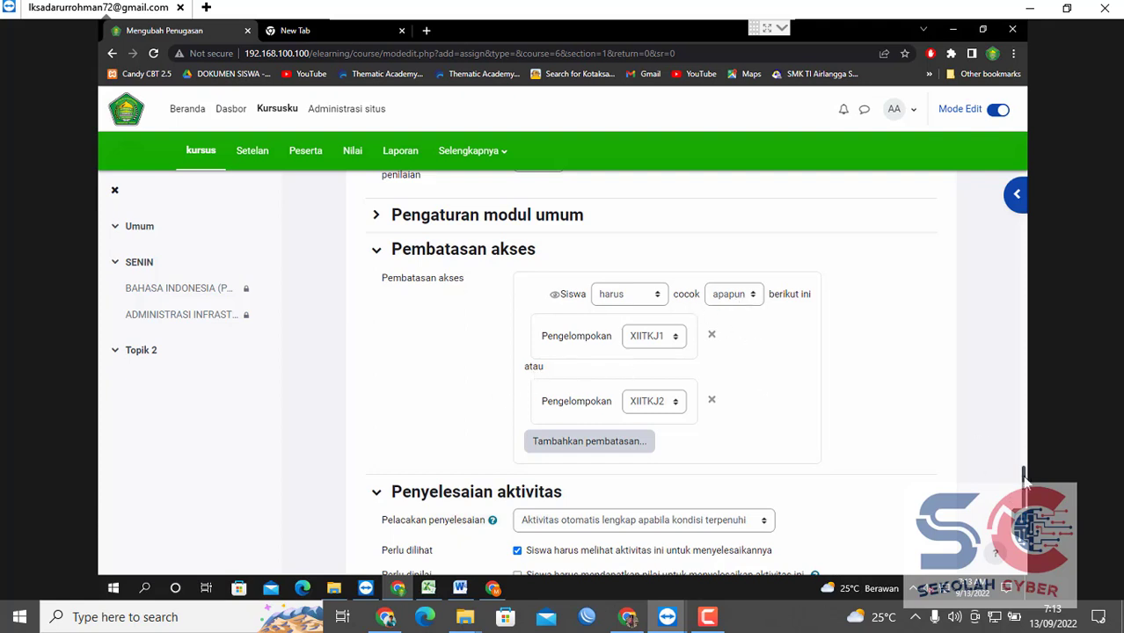
left_click_drag(1025, 498, 1025, 524)
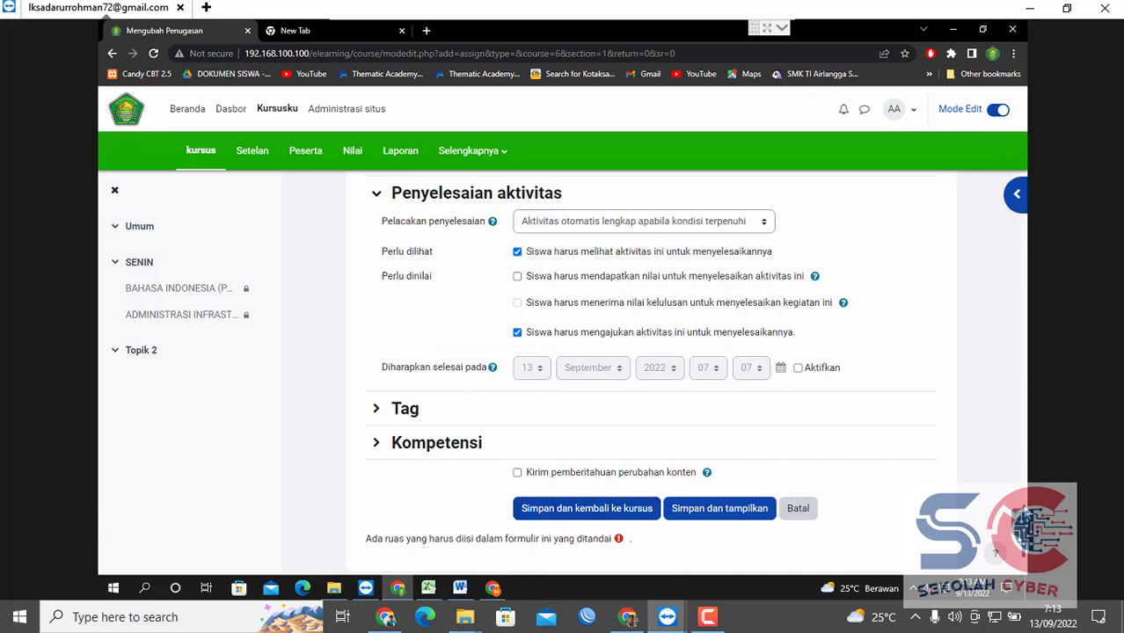
left_click_drag(1025, 524, 1020, 379)
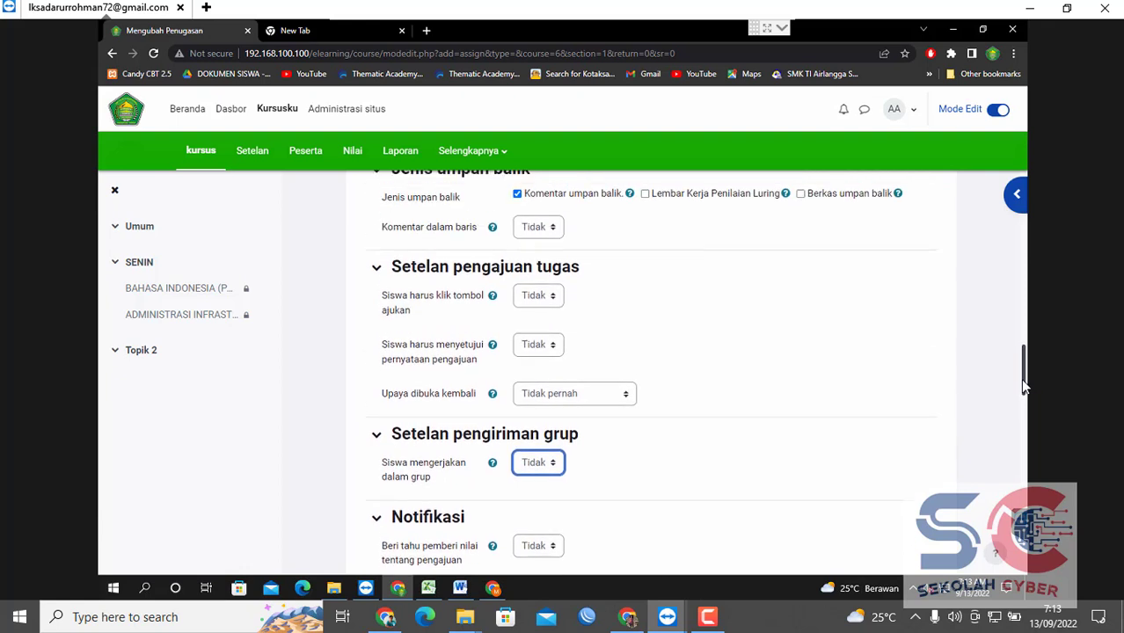
left_click(530, 296)
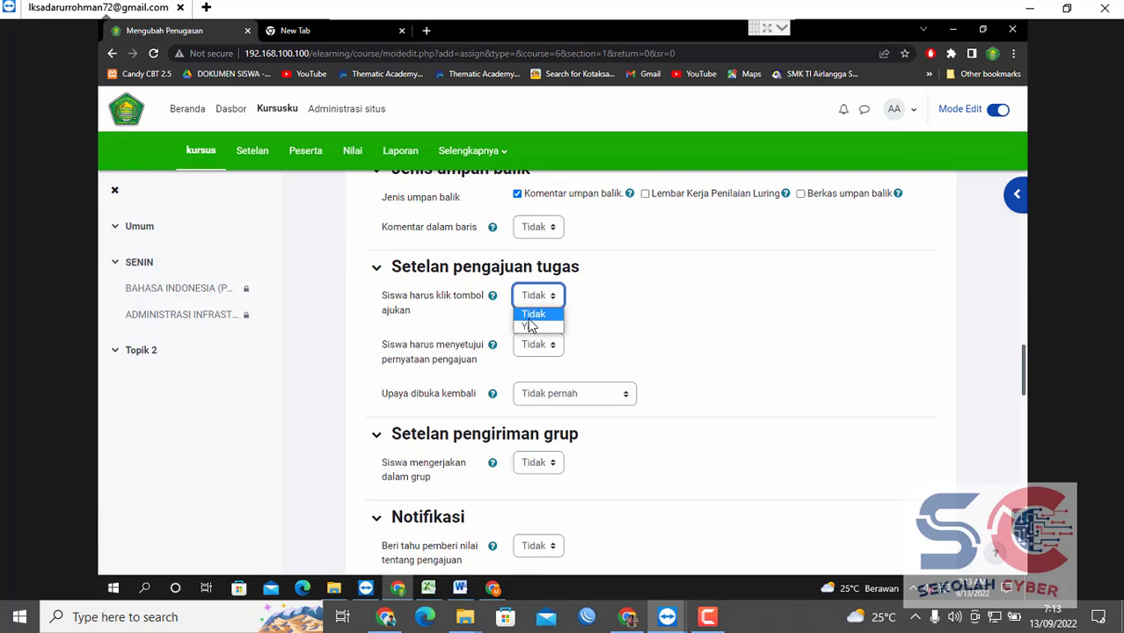
left_click(531, 326)
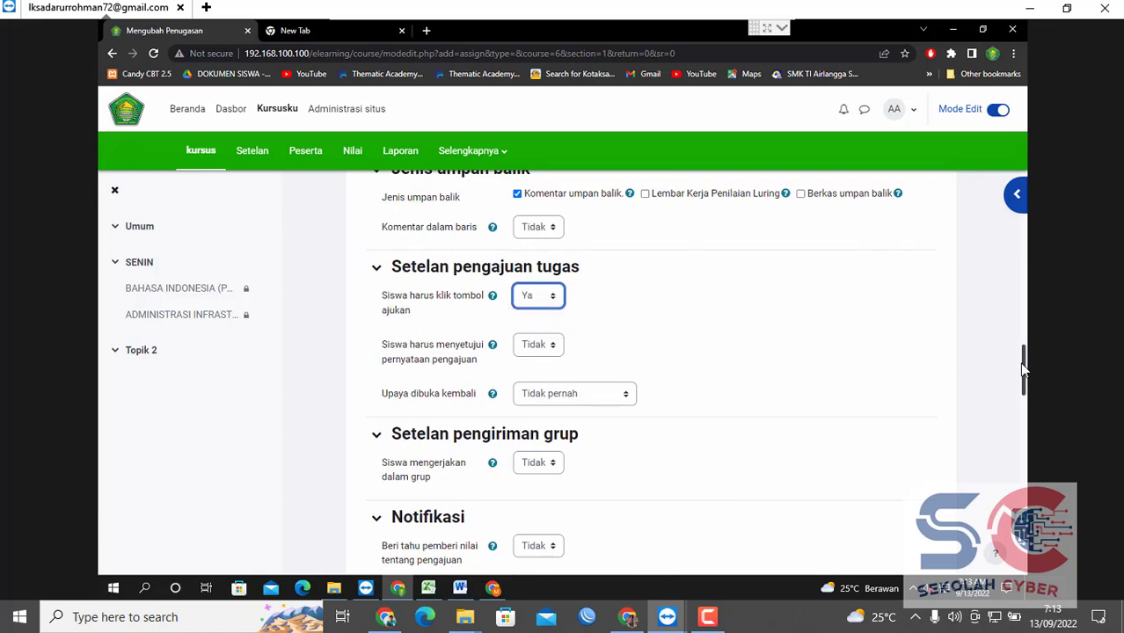
left_click_drag(1022, 364, 1022, 546)
left_click(620, 399)
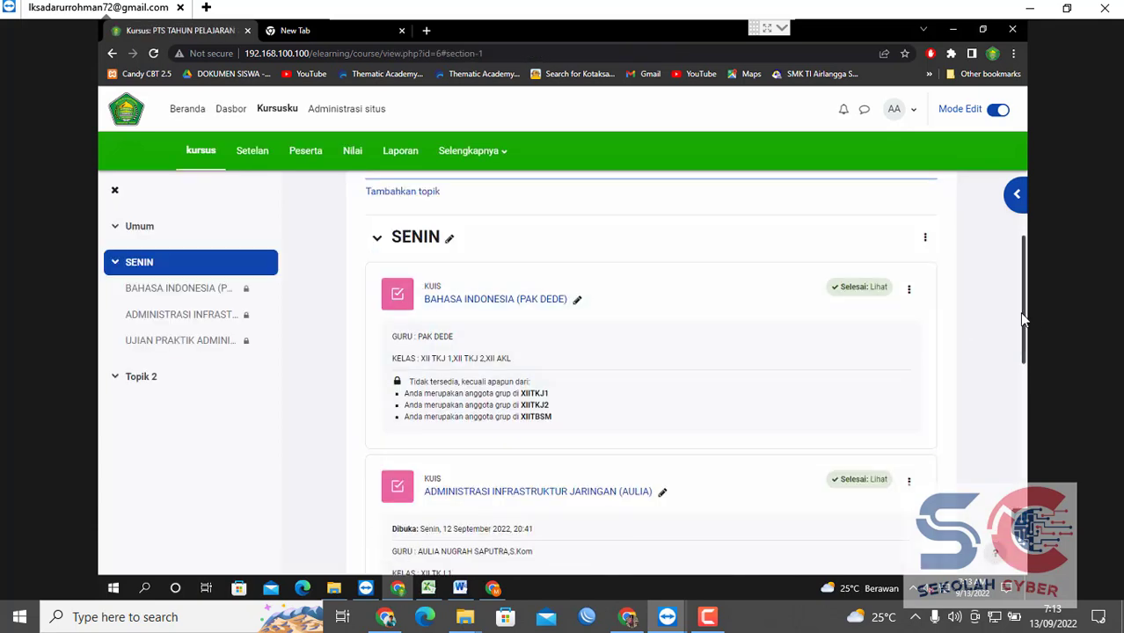
Open the UJIAN PRAKTIK ADMINISTRASI SISTEM JARINGAN assignment listed under SENIN.
left_click_drag(1022, 328, 1020, 409)
scroll(1010, 431, "down", 1)
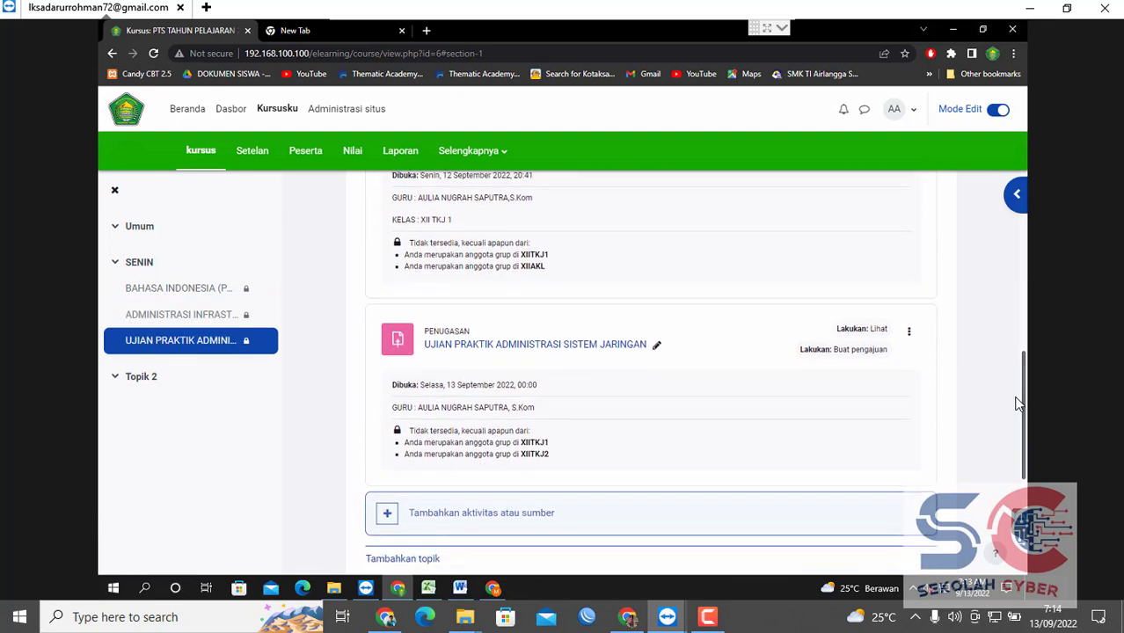
left_click(544, 352)
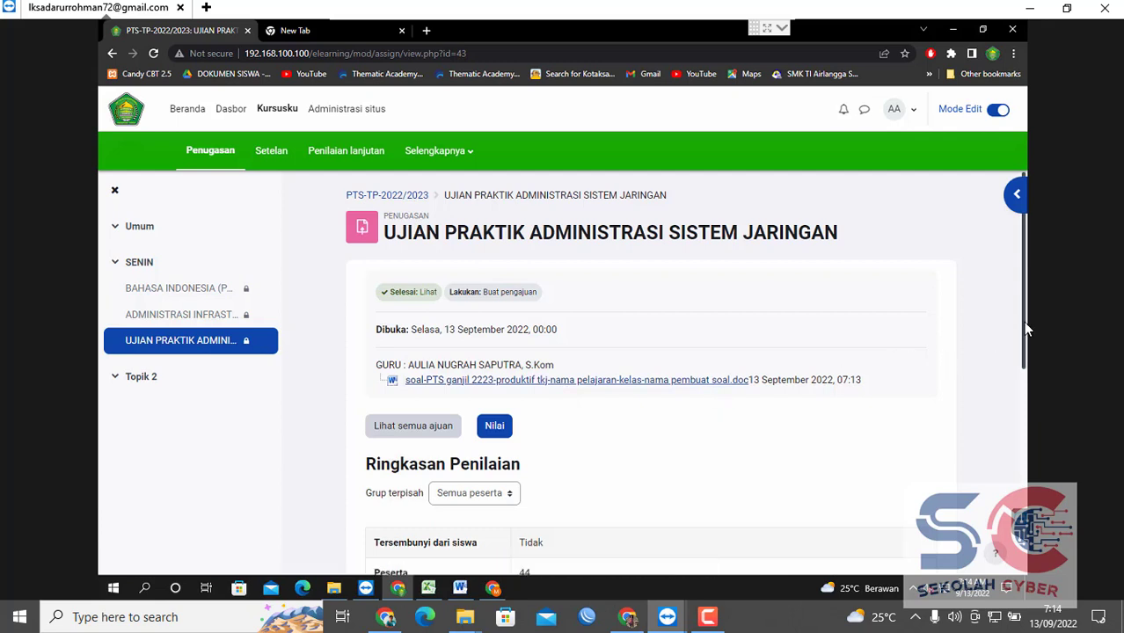
Download the attached .doc question file, then open the Nilai grading page.
left_click_drag(1023, 330, 1002, 447)
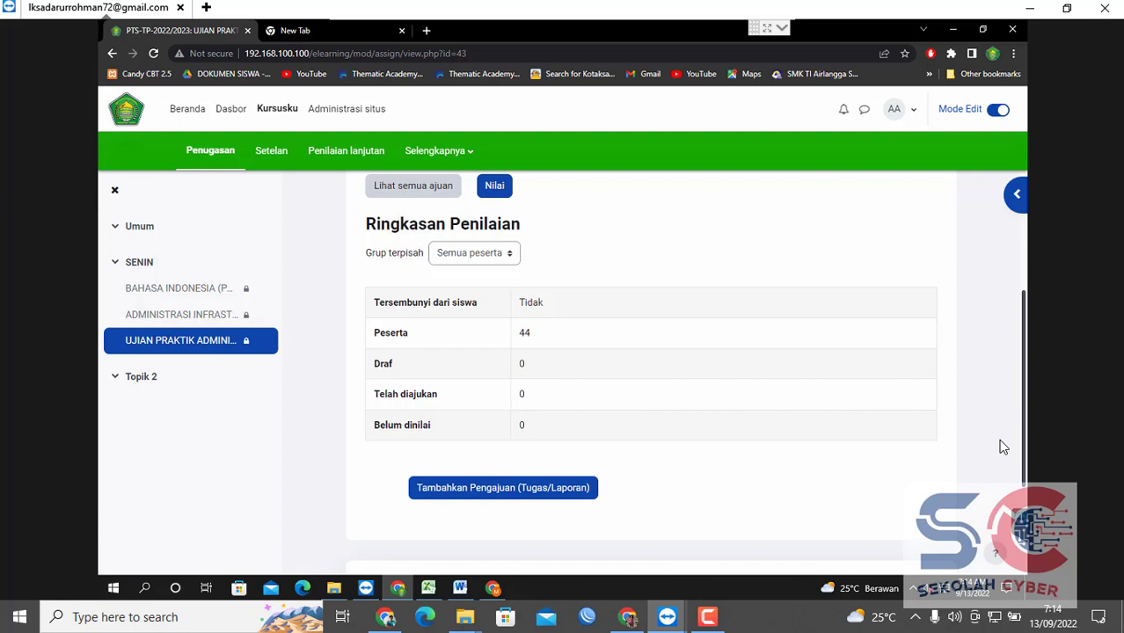
scroll(991, 321, "up", 3)
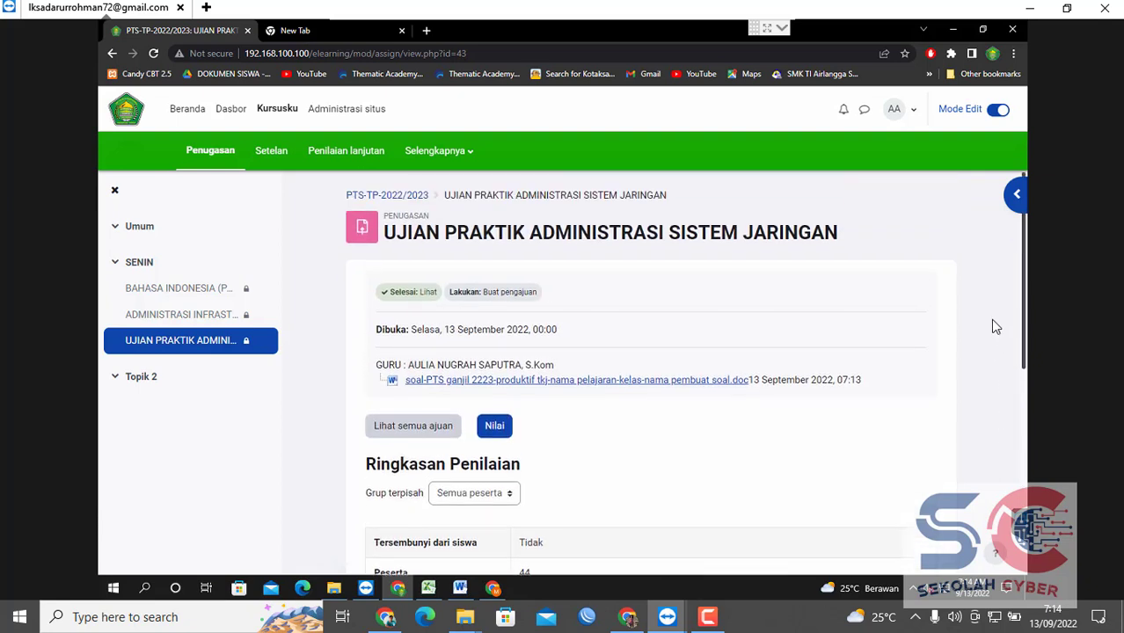
left_click(607, 391)
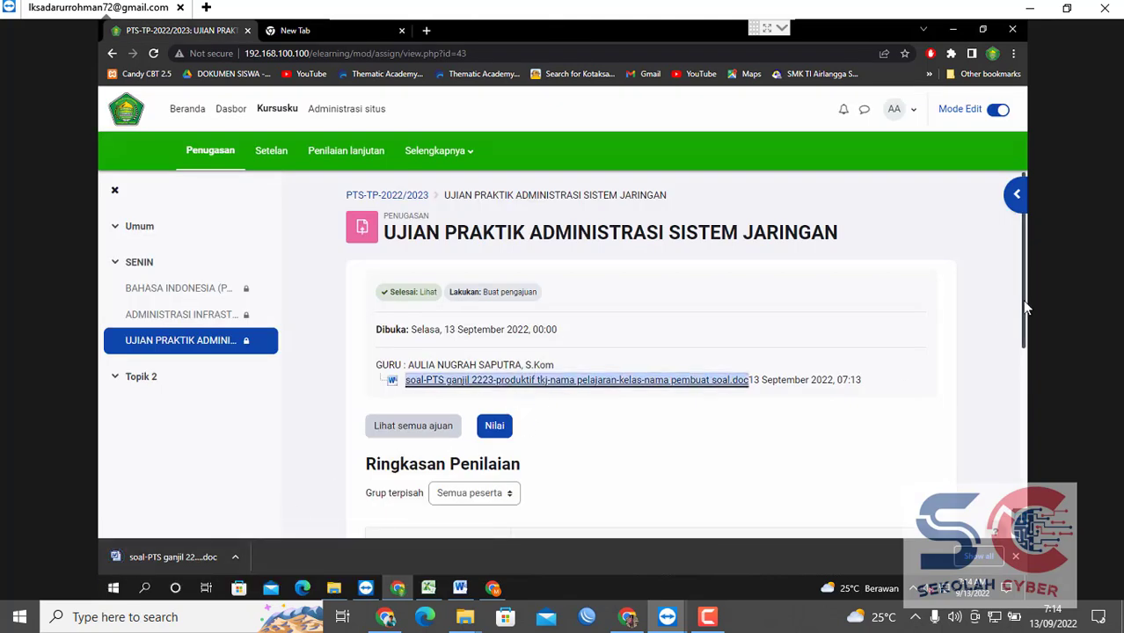
scroll(1022, 304, "down", 1)
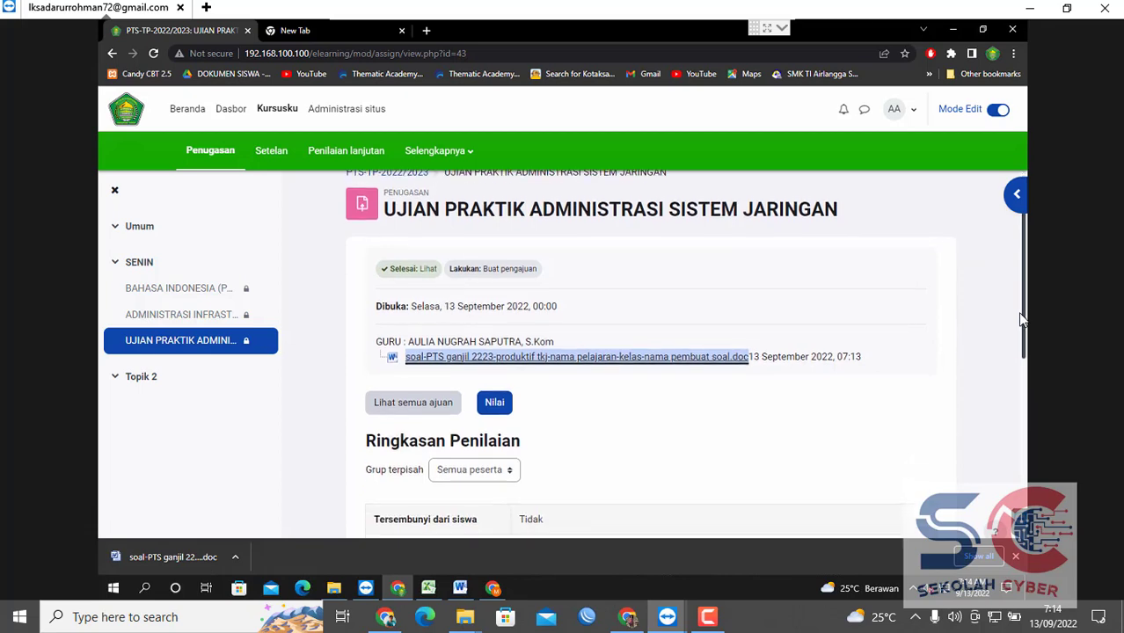
left_click(494, 402)
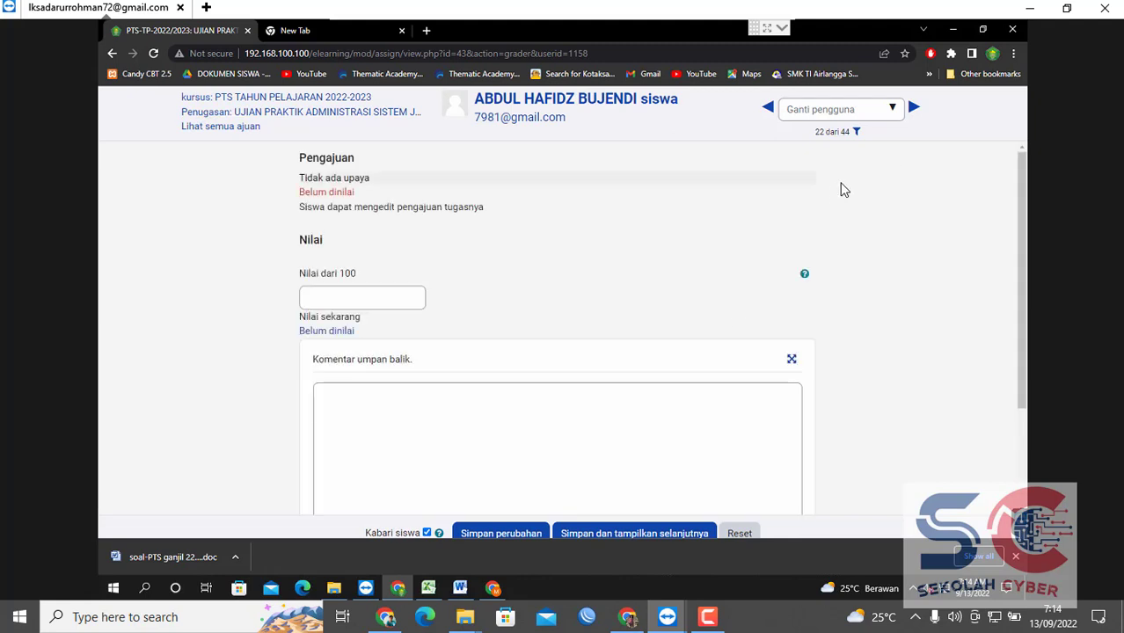
Focus the 'Nilai dari 100' field, then go back to the assignment overview page.
left_click_drag(1017, 245, 1005, 374)
scroll(998, 193, "up", 2)
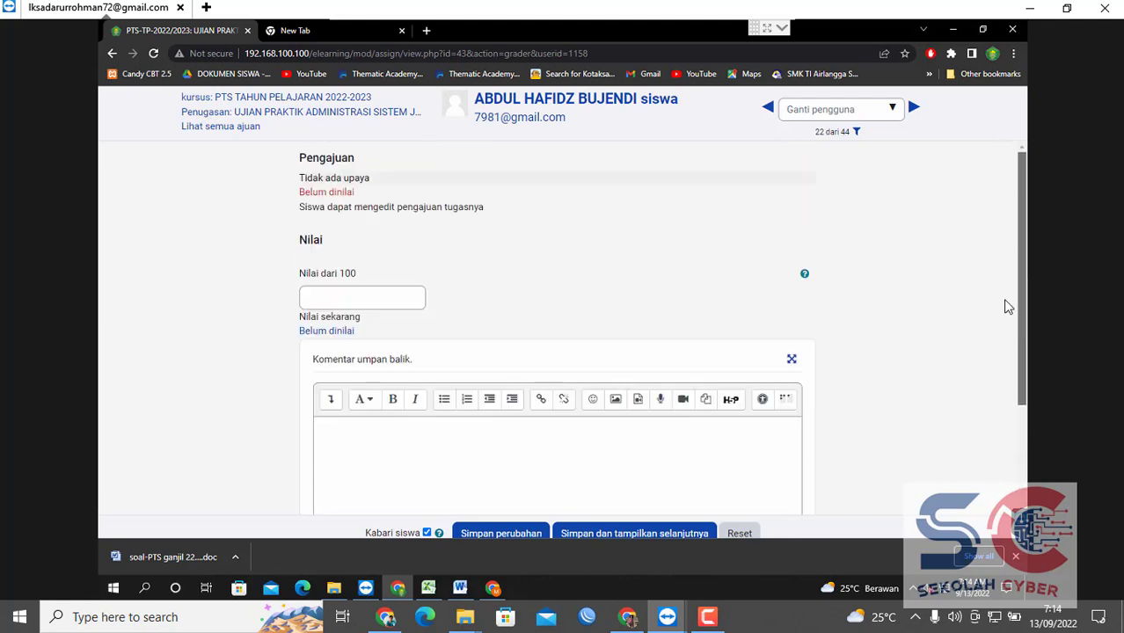
scroll(1003, 326, "down", 2)
scroll(1001, 299, "up", 1)
left_click_drag(1001, 272, 1000, 261)
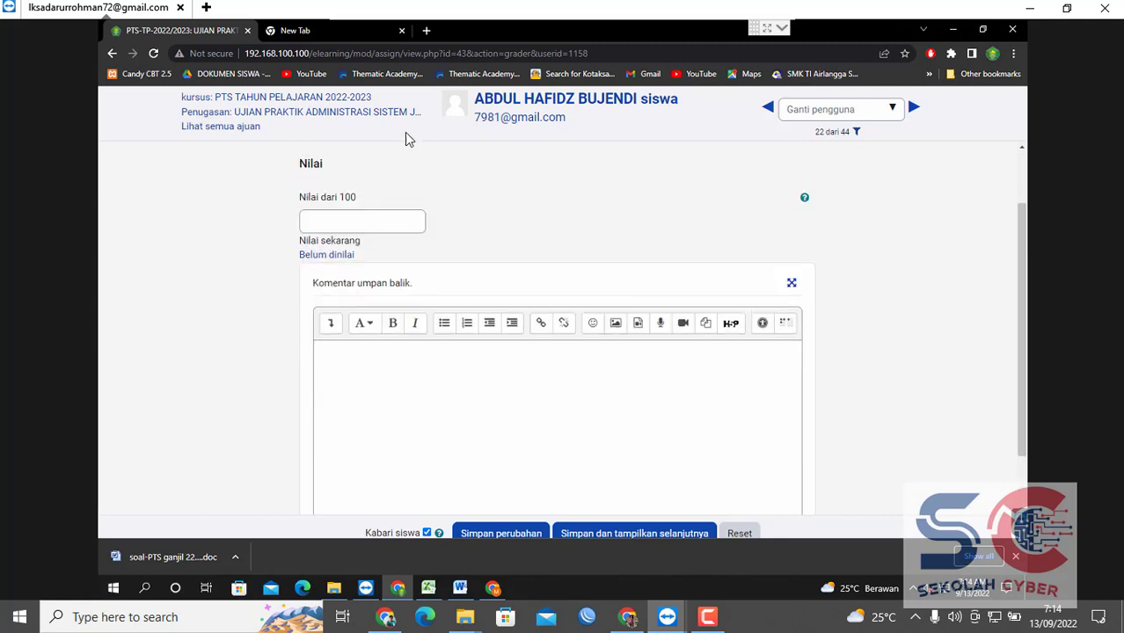
left_click(382, 220)
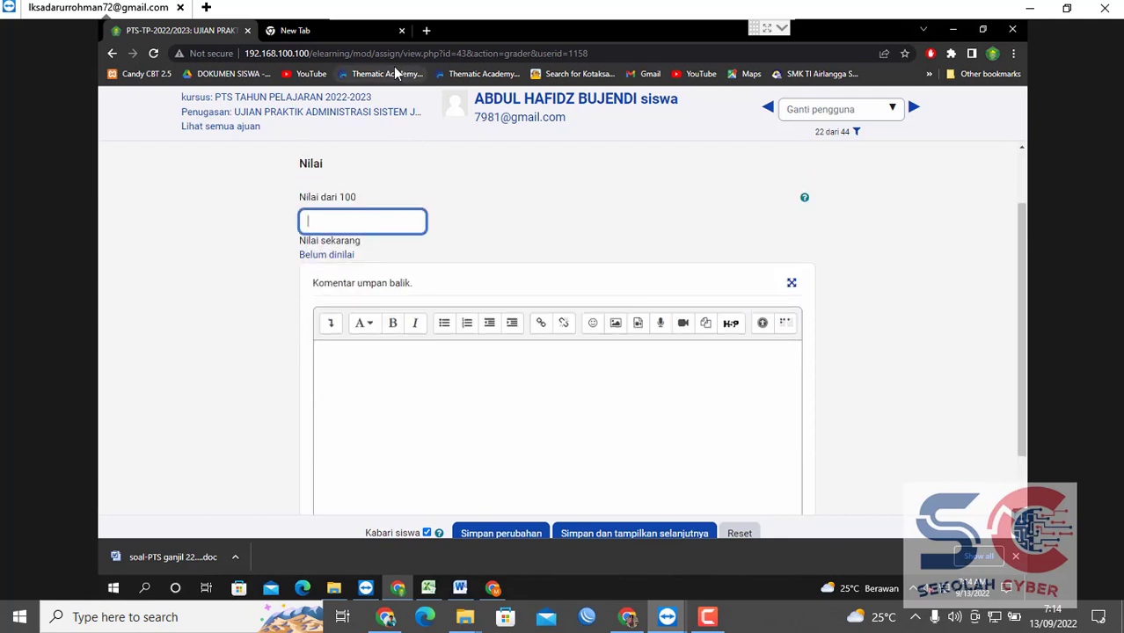
left_click(113, 53)
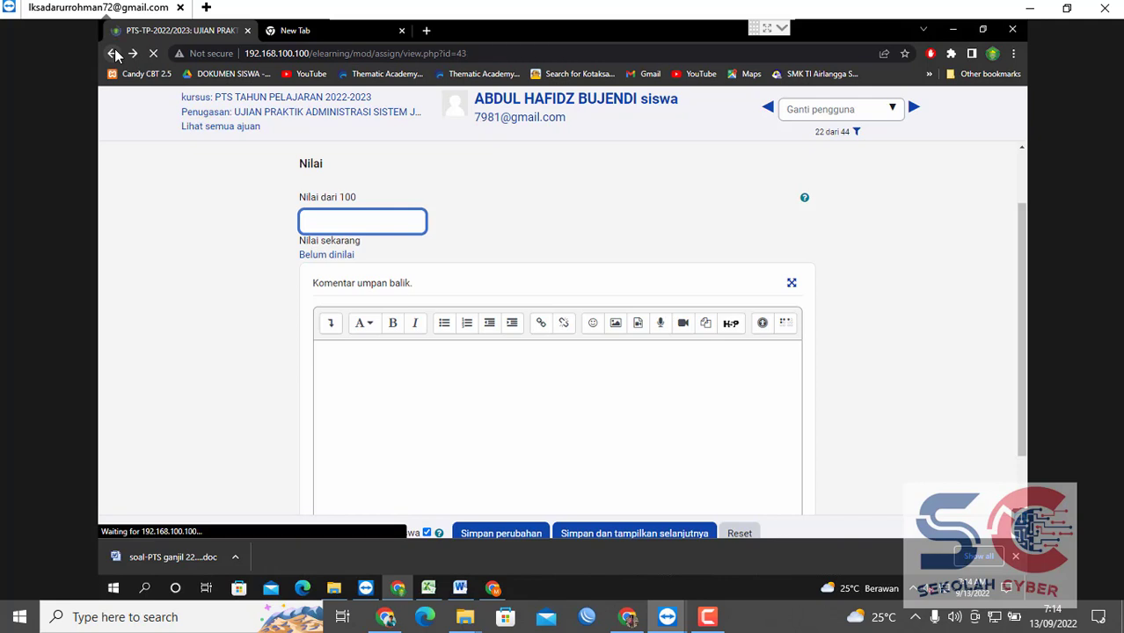
left_click_drag(1022, 277, 1001, 401)
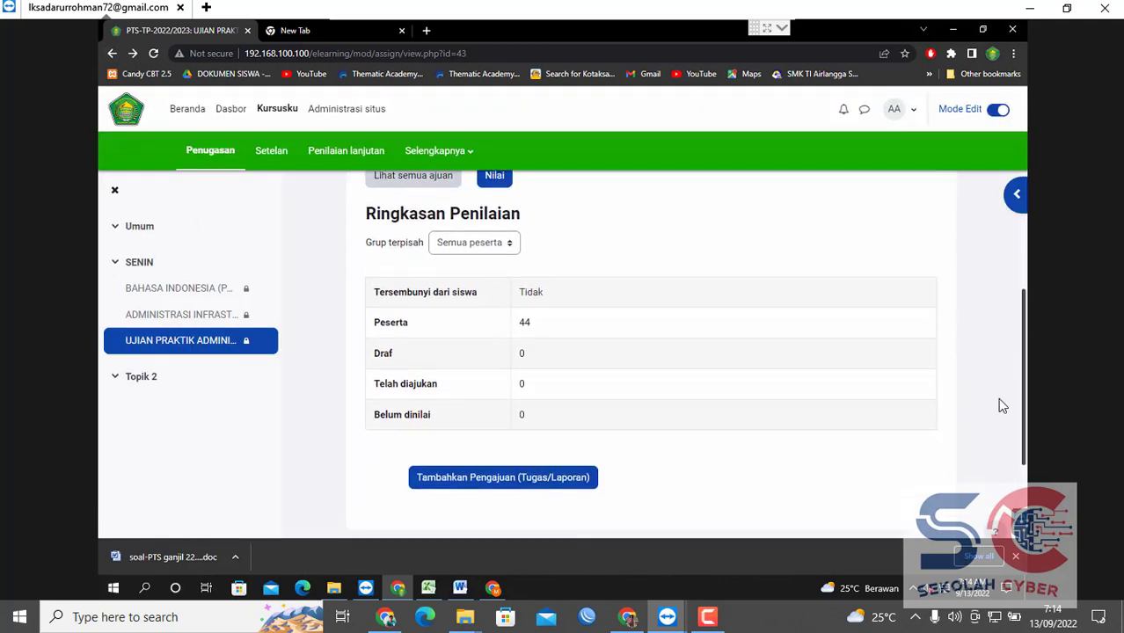
Open and close the AA user menu, then go back to the PTS TAHUN PELAJARAN 2022-2023 course page.
scroll(997, 299, "up", 3)
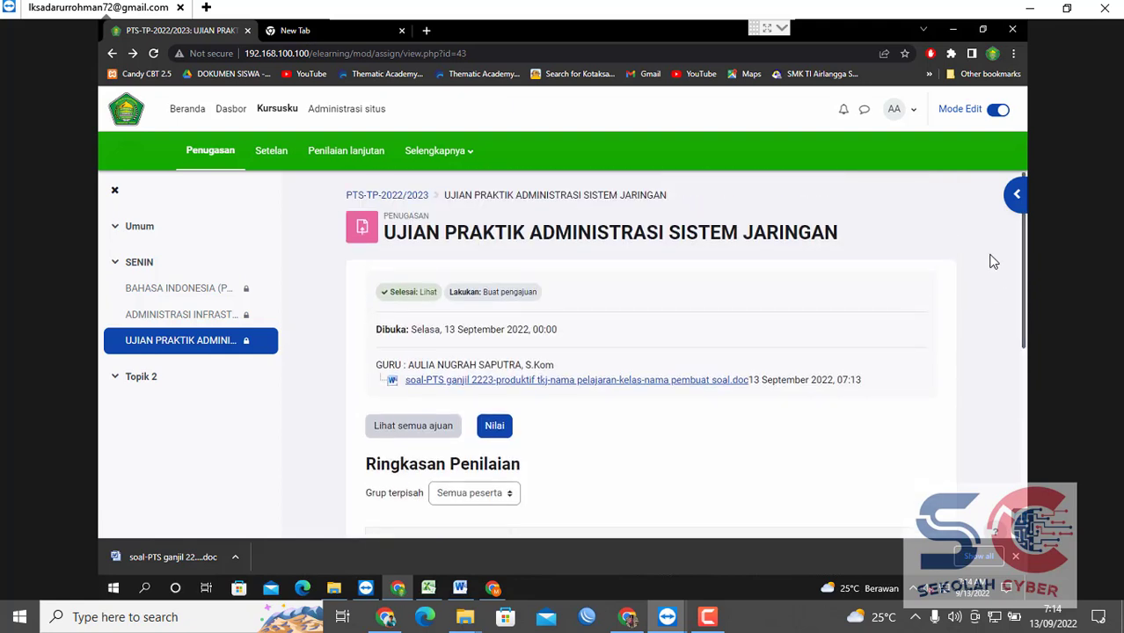
left_click(913, 114)
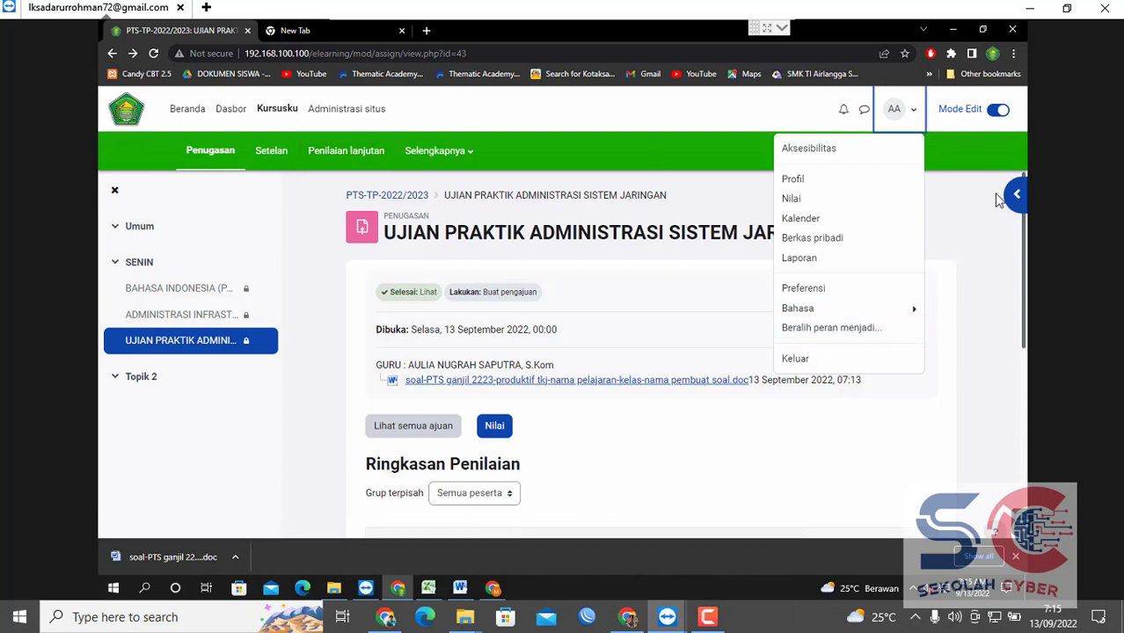
left_click(1018, 276)
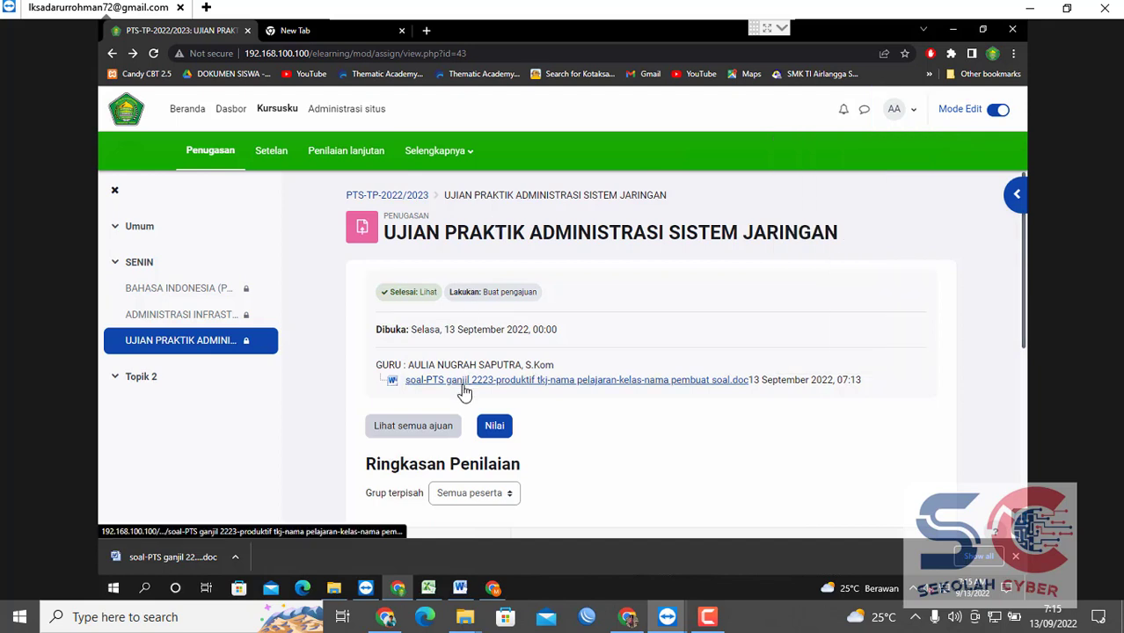
left_click(113, 53)
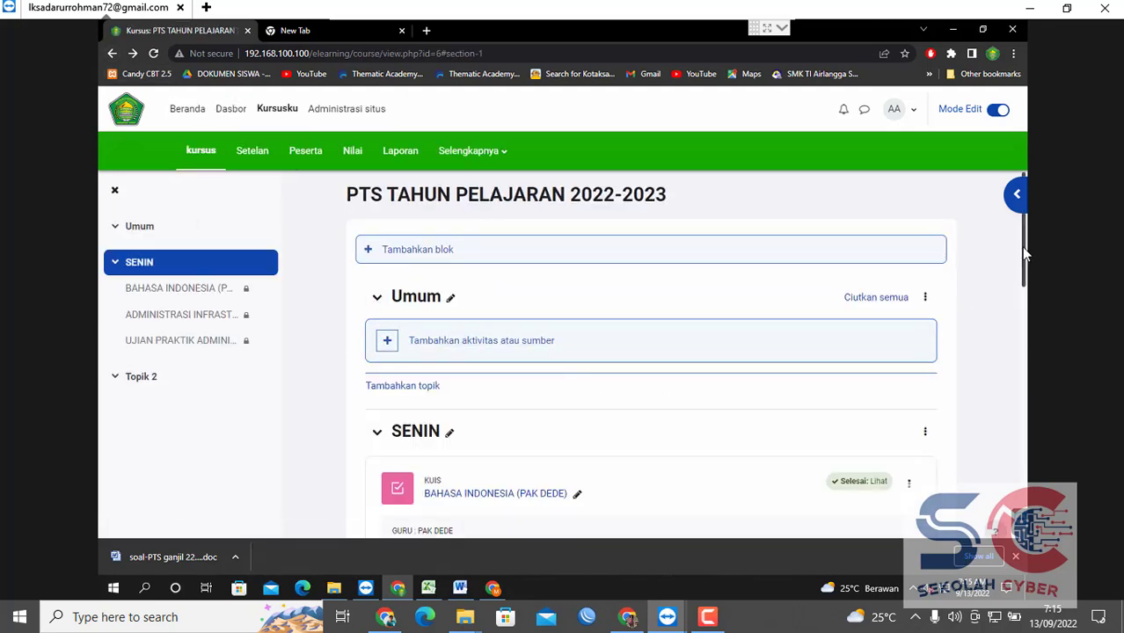
left_click_drag(1023, 248, 1008, 431)
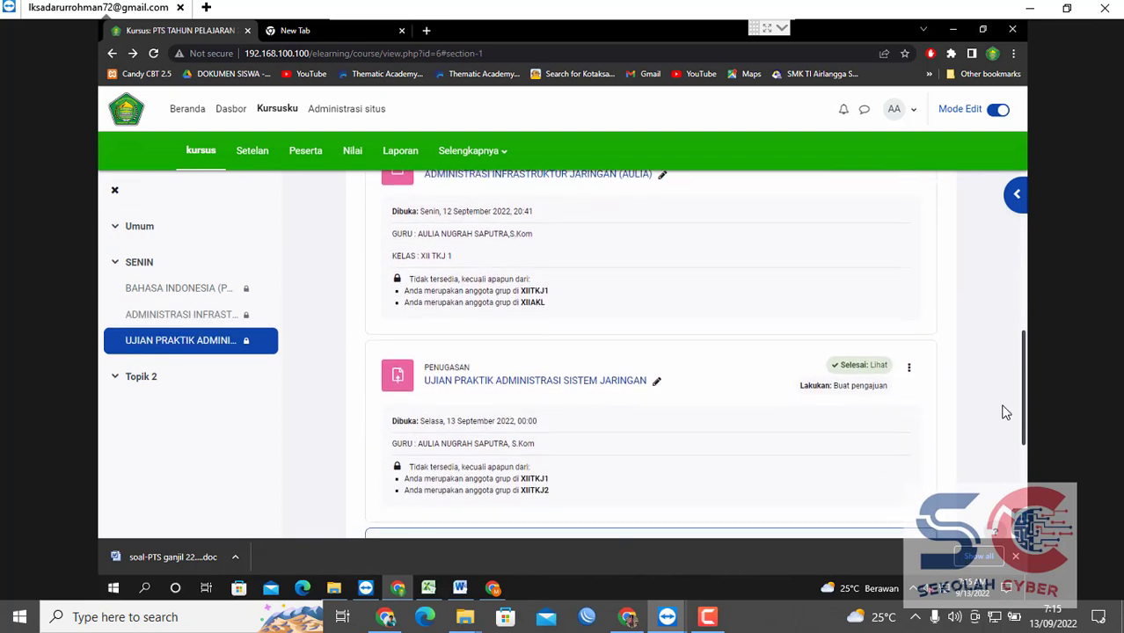
Choose Edit setelan from the assignment's ⋮ menu and expand Pembatasan akses to review it.
left_click(909, 368)
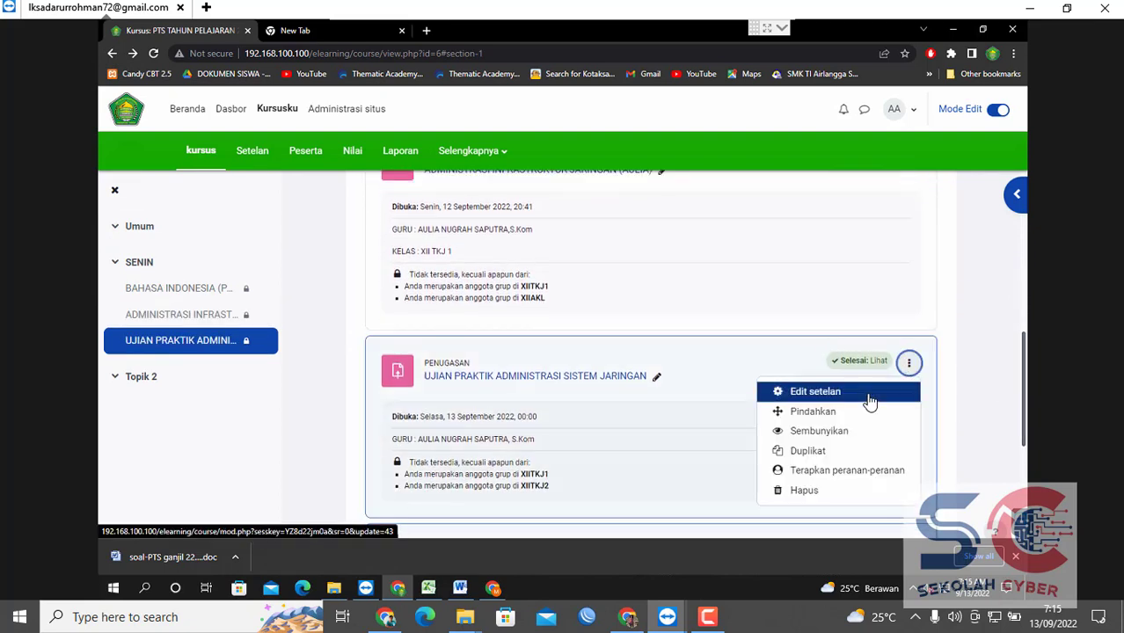
left_click(815, 392)
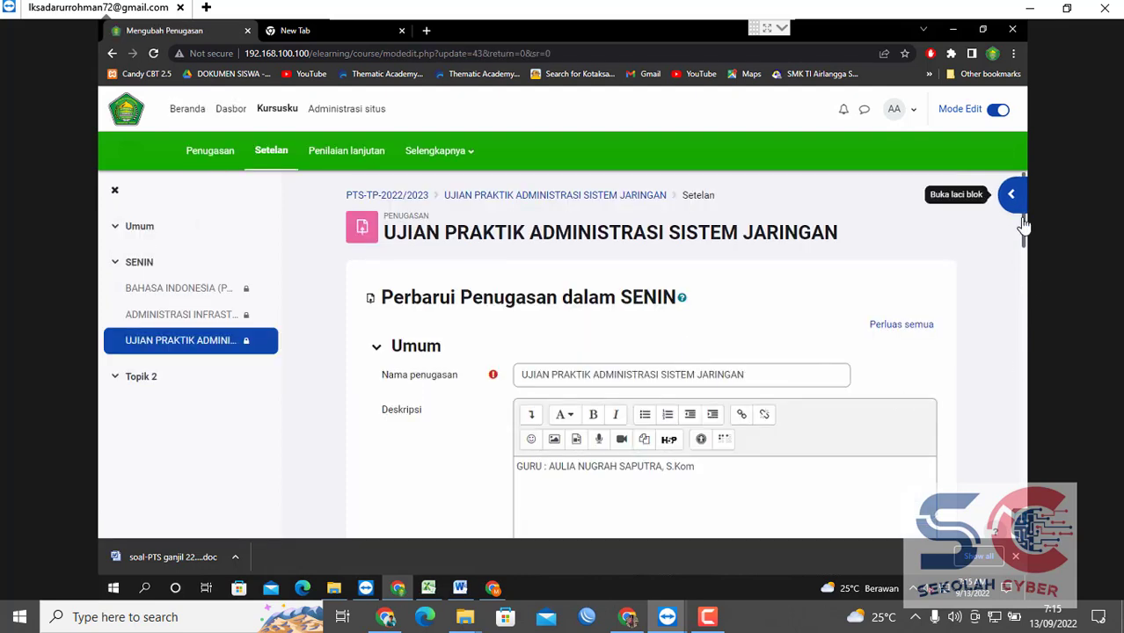
left_click_drag(1020, 239, 979, 100)
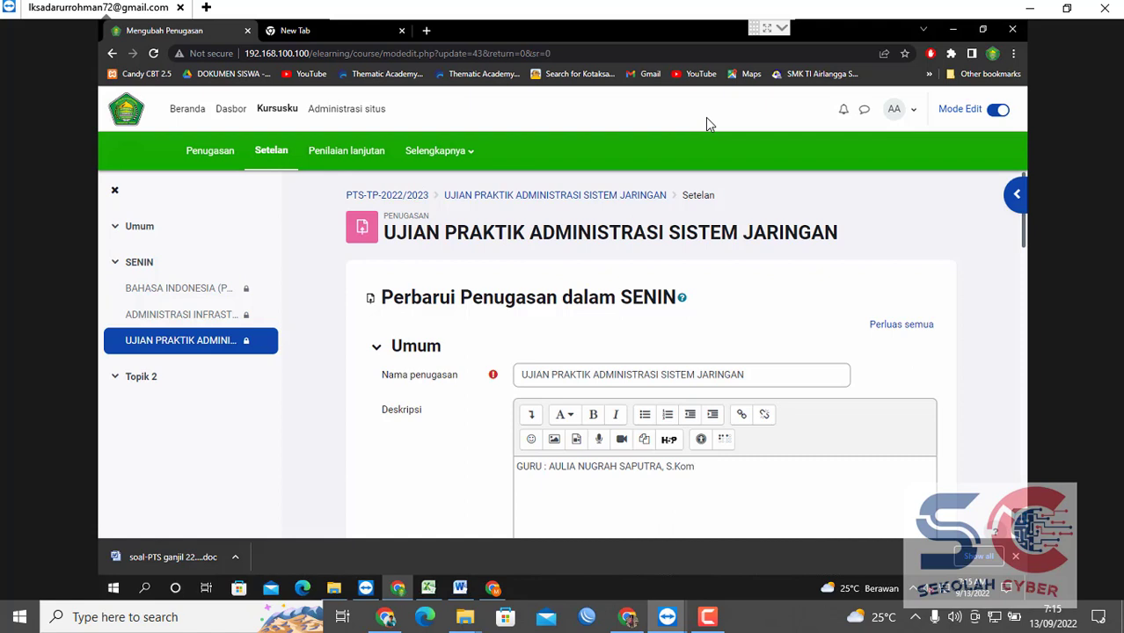
left_click_drag(1021, 228, 1006, 513)
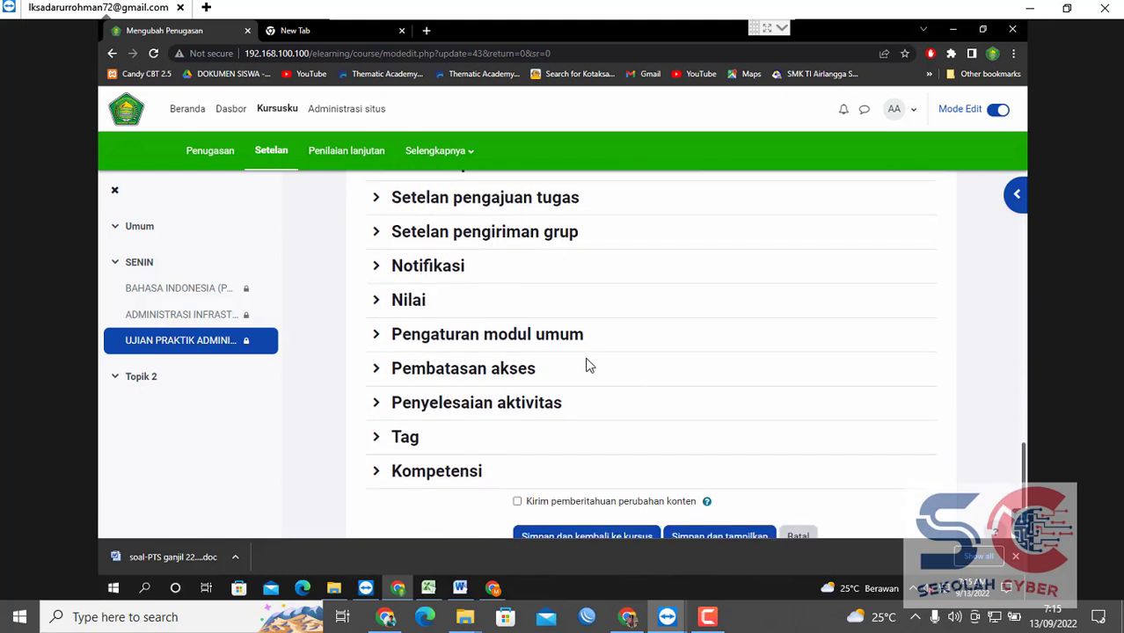
left_click(434, 371)
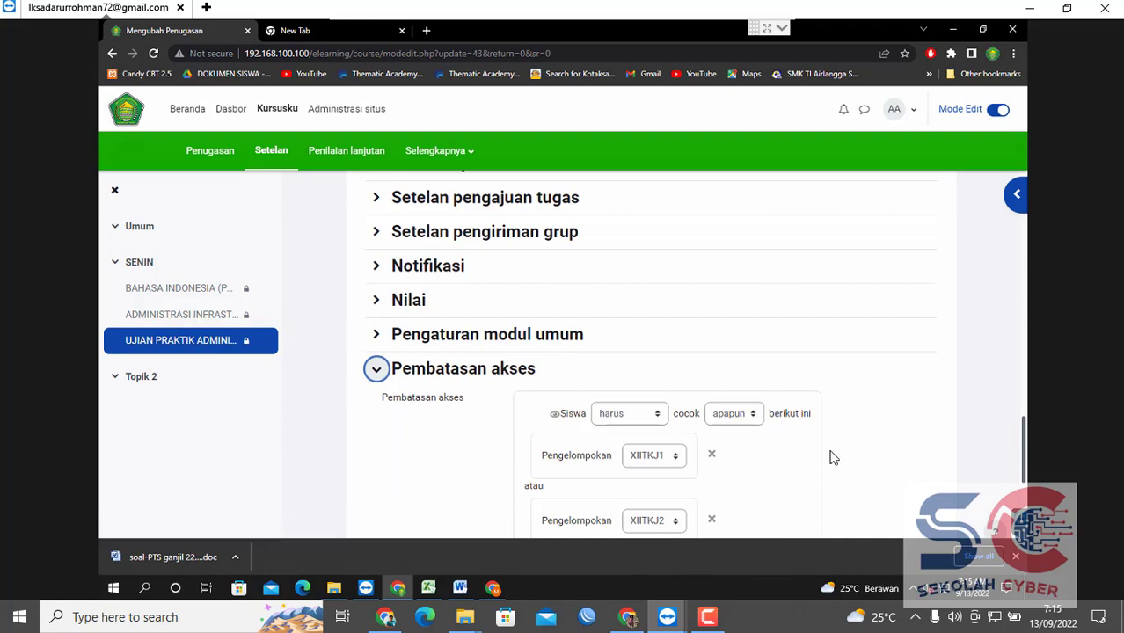
mouse_move(1022, 436)
left_mouse_down()
mouse_move(1023, 477)
mouse_move(1024, 438)
left_mouse_up()
left_click_drag(1036, 252, 1008, 453)
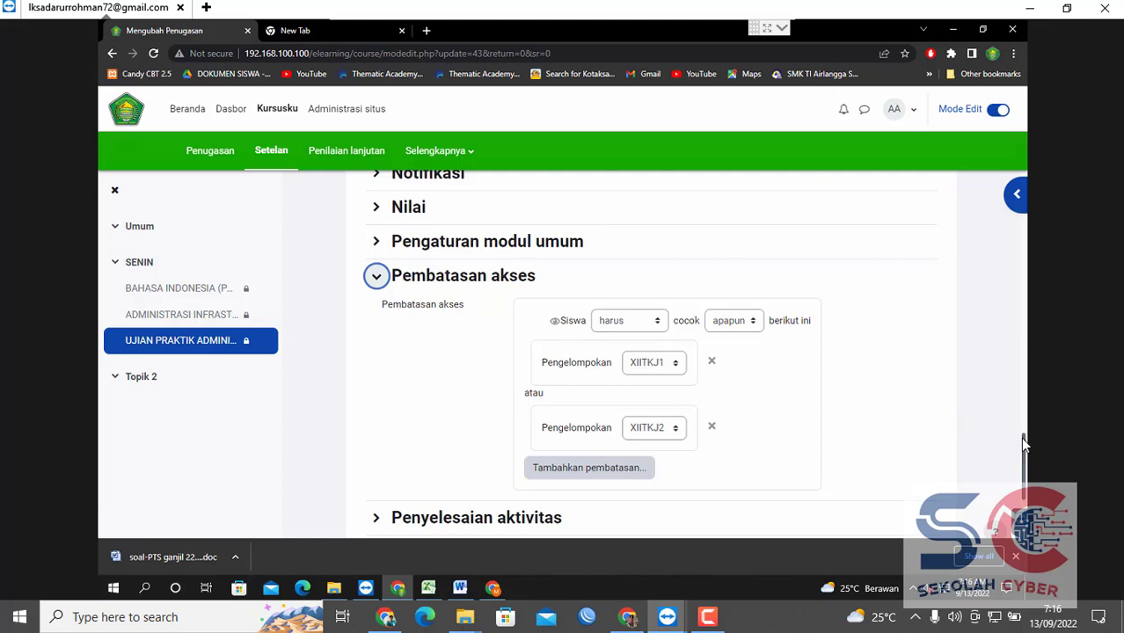
left_click_drag(1020, 438, 1023, 158)
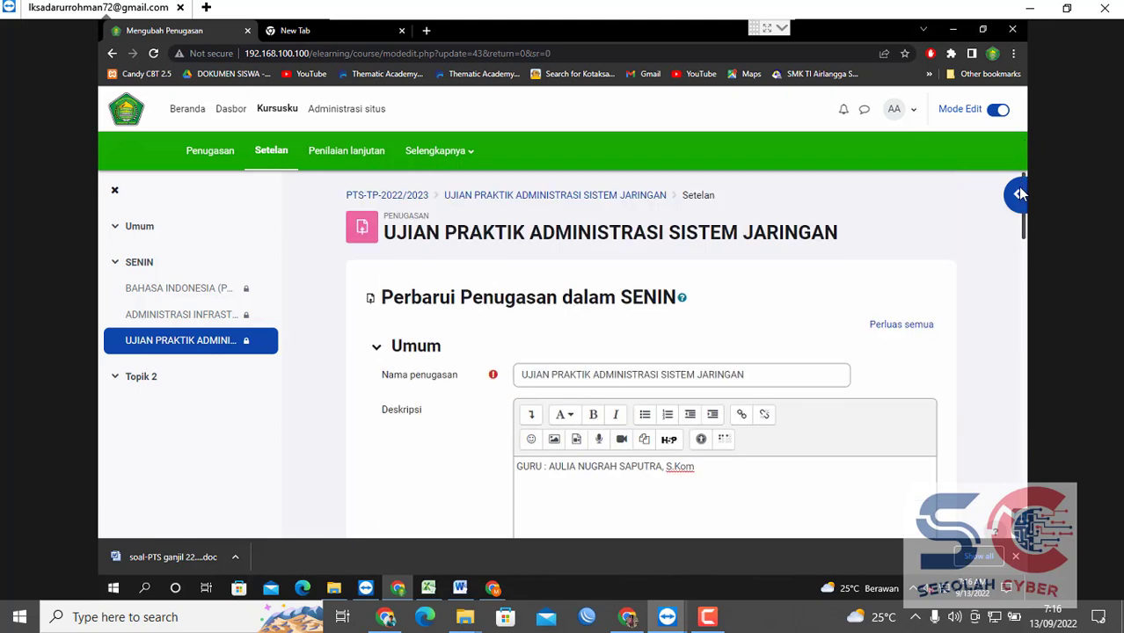
scroll(1021, 193, "down", 1)
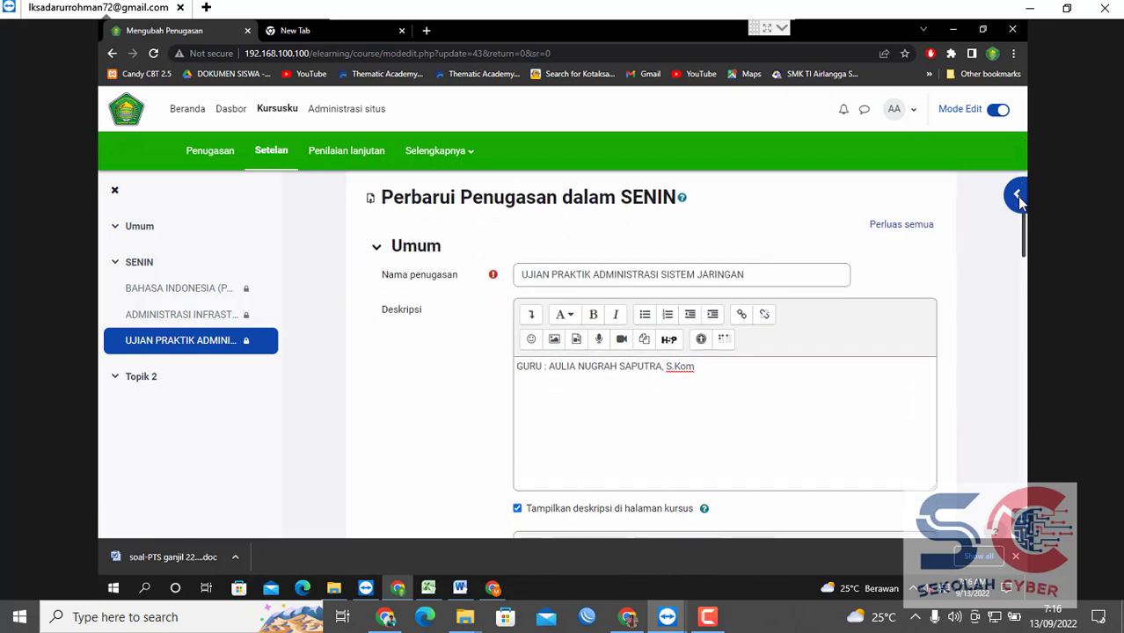
Add a new description line 'KELAS : XII TKJ 1 , XII TKJ 2'.
left_click(735, 366)
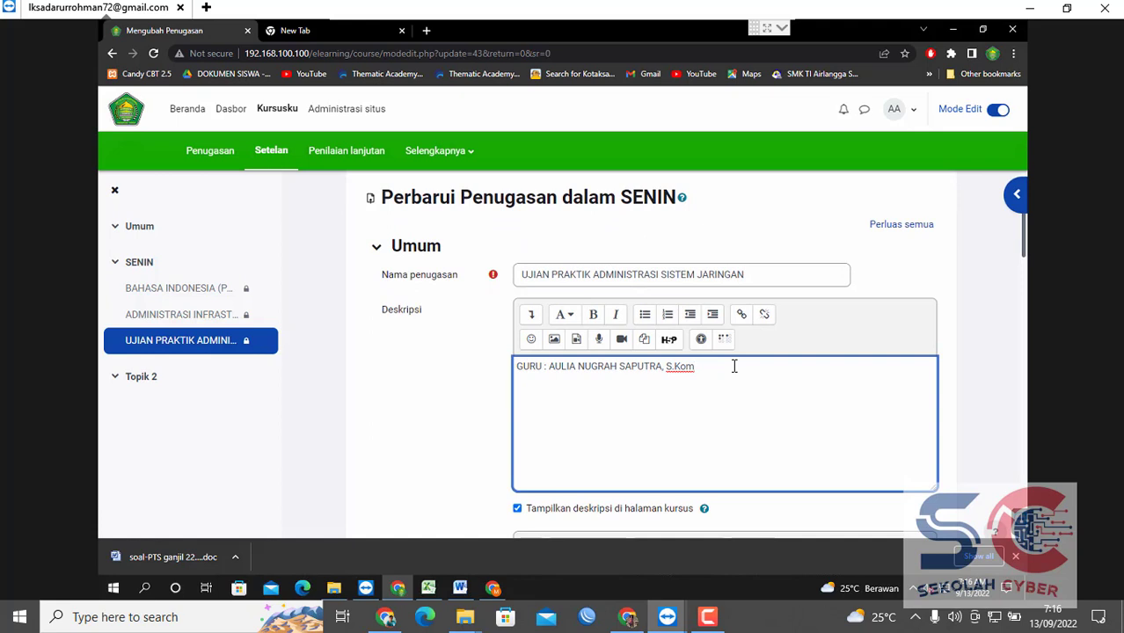
key("Return")
type("kelas")
key("BackSpace")
key("BackSpace")
type("KELA")
key("Return")
key("BackSpace")
key("BackSpace")
key("Return")
type("KELAS : XII TKJ 1 ")
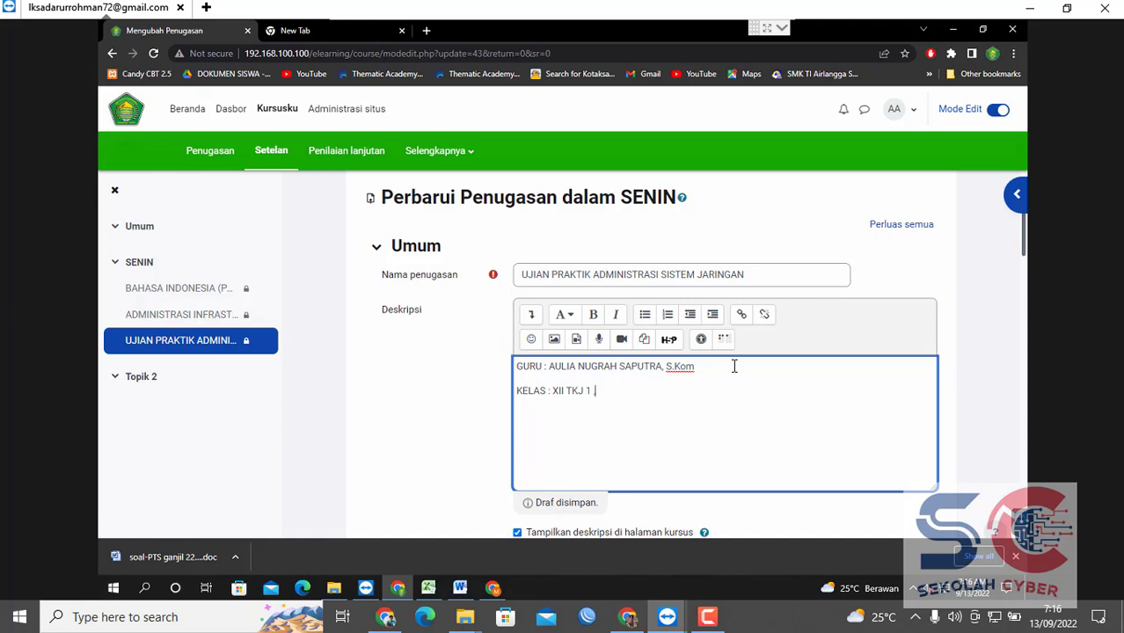
type(", XII TKJ 2")
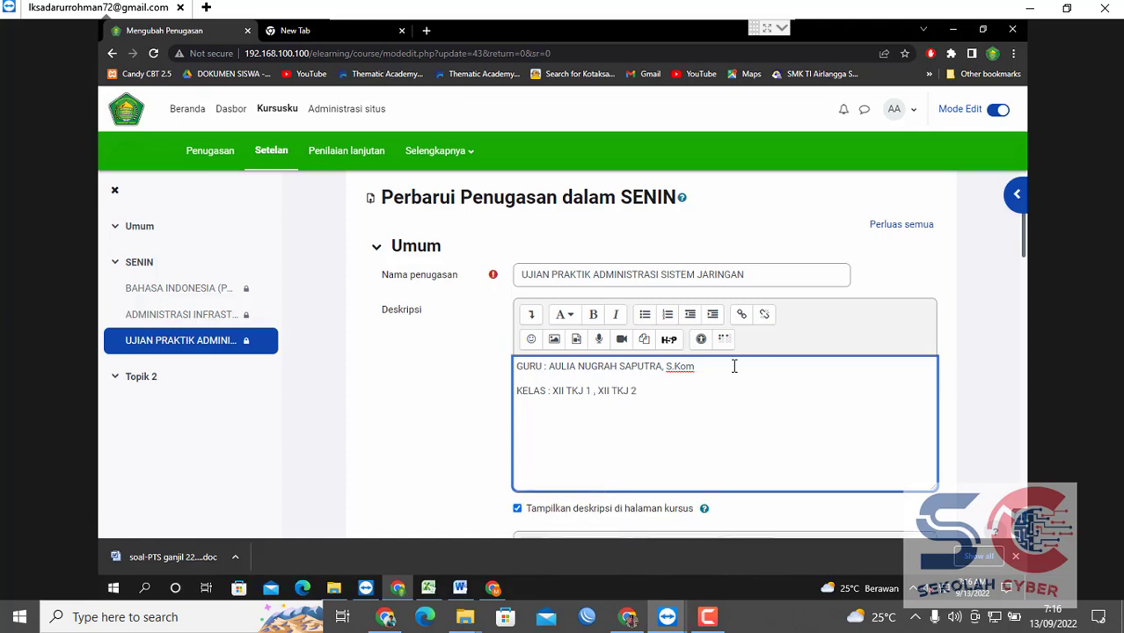
Save the settings with 'Simpan dan kembali ke kursus'.
scroll(1027, 227, "down", 2)
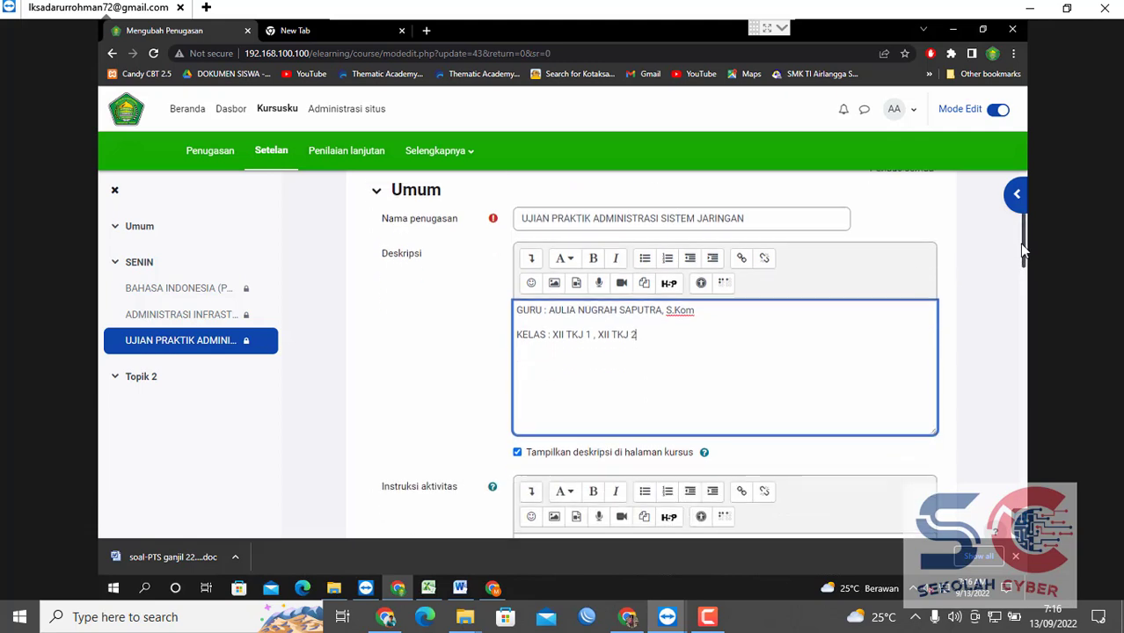
scroll(1019, 207, "up", 4)
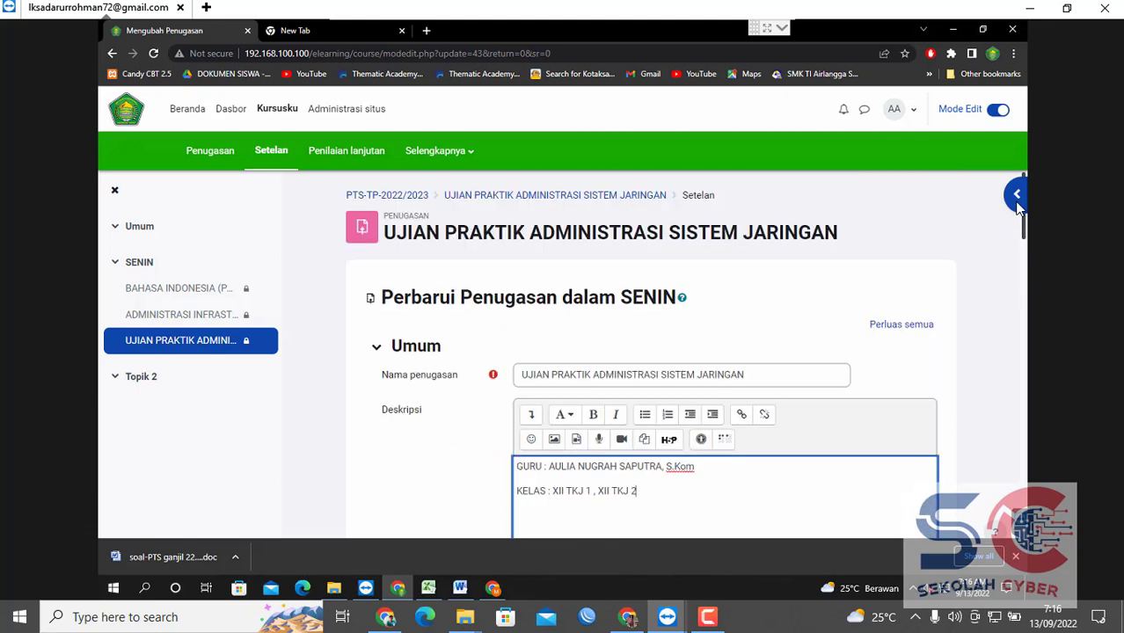
left_click_drag(1022, 223, 1017, 492)
left_click(613, 485)
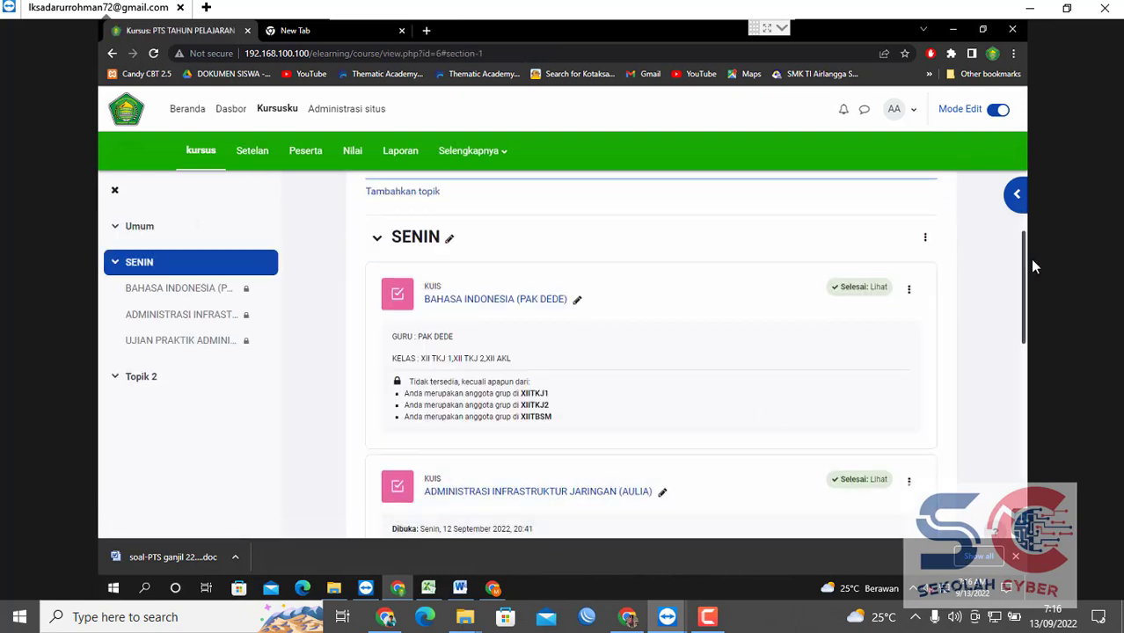
Scroll the SENIN section to confirm the UJIAN PRAKTIK ADMINISTRASI SISTEM JARINGAN assignment, opening 13 September 2022, is listed.
left_click_drag(1024, 266, 1022, 331)
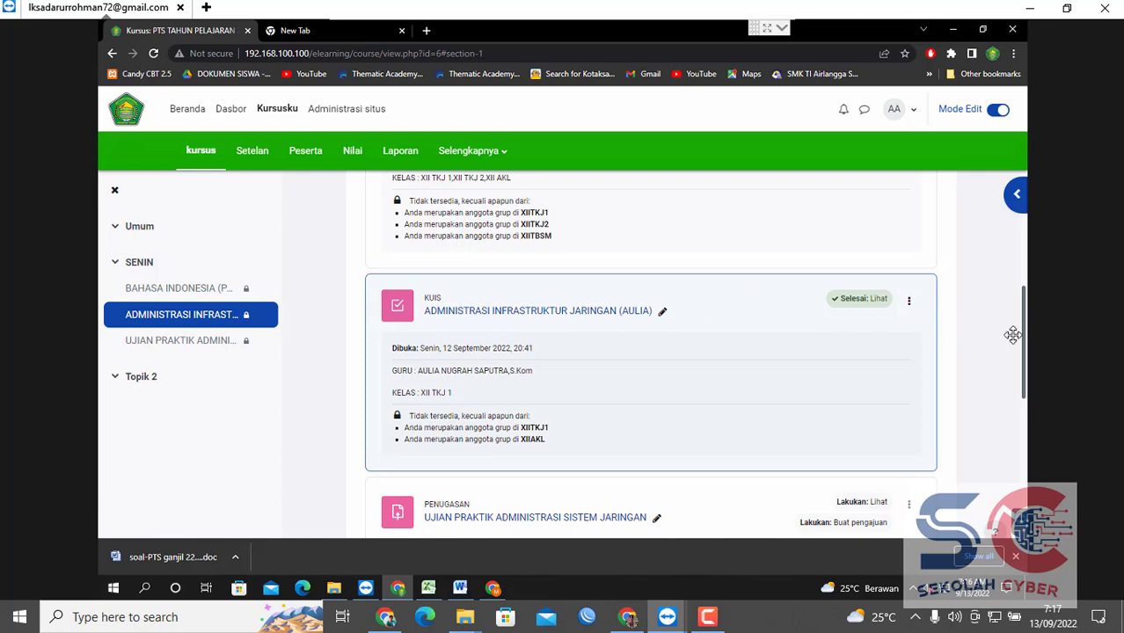
left_click_drag(1030, 251, 1008, 291)
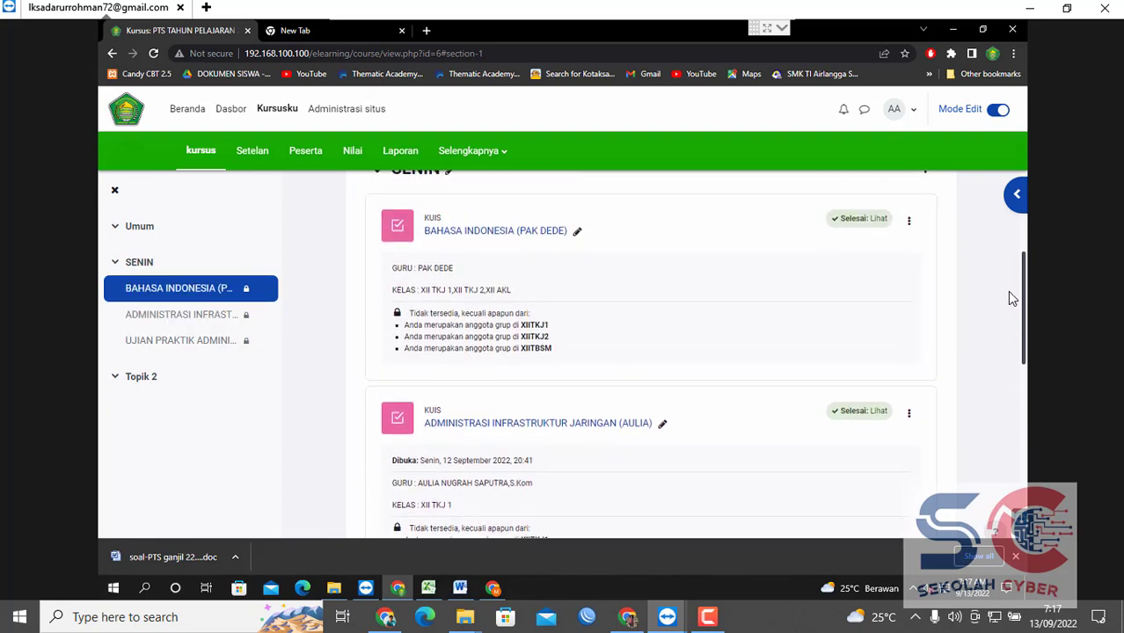